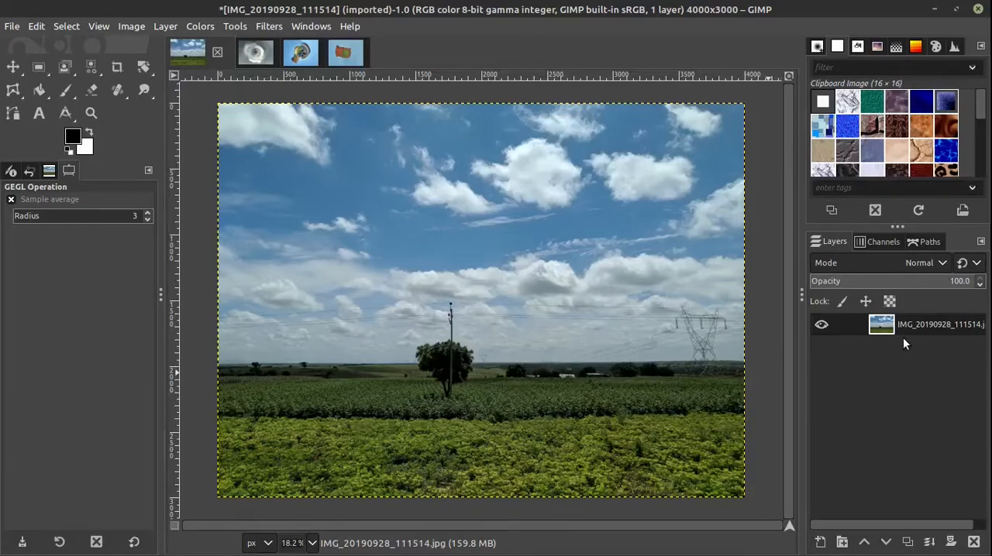
Step: Duplicate the photo layer with the original hidden, and open the Little Planet filter on the copy
click(908, 541)
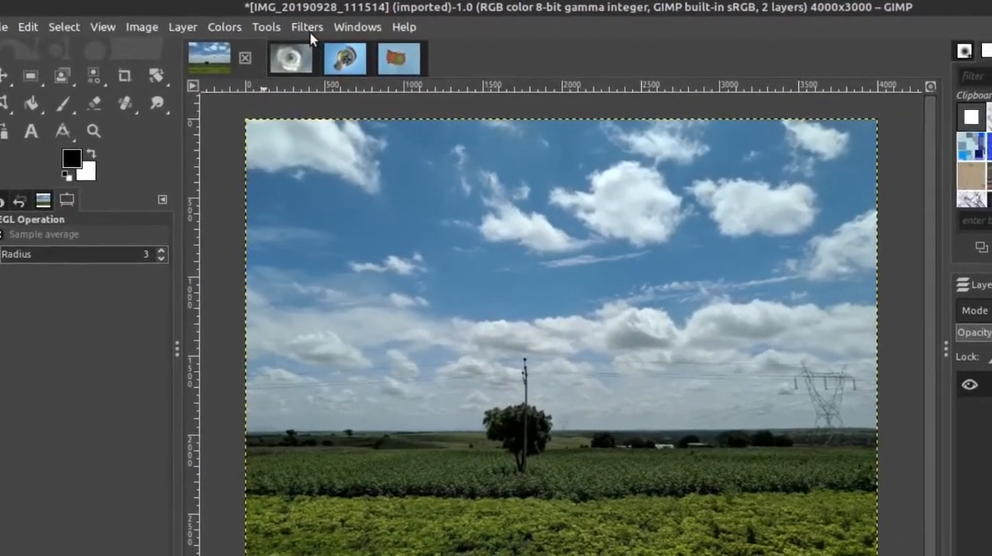
click(320, 33)
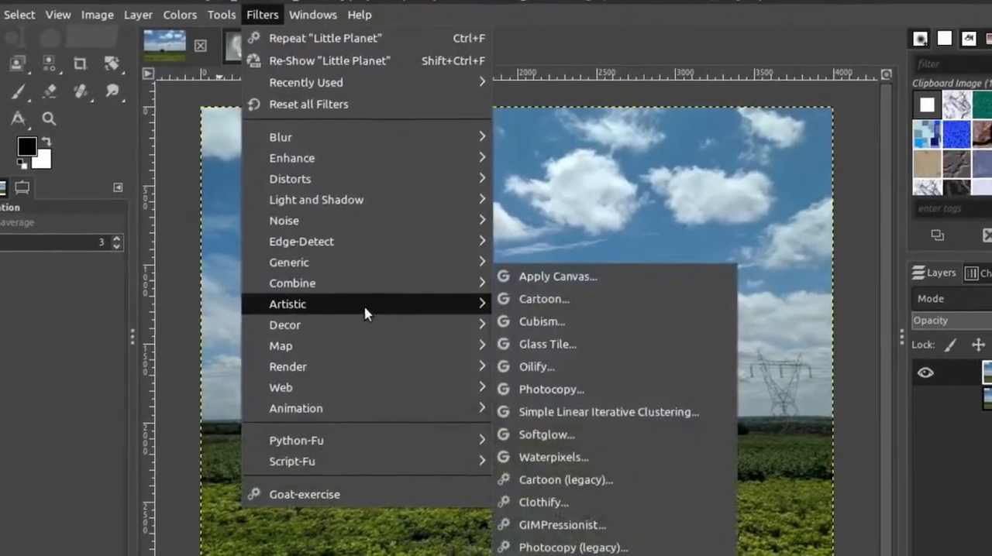
mouse_move(385, 354)
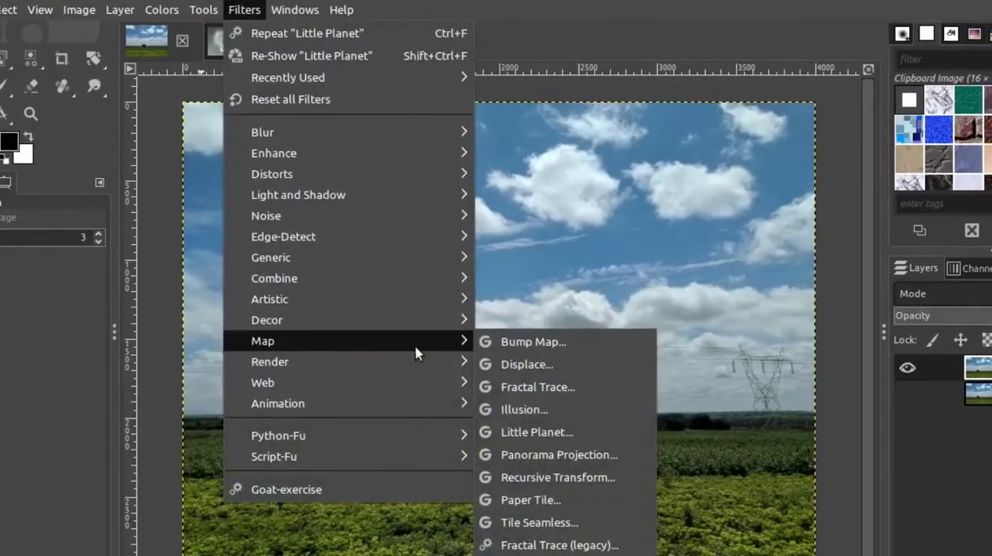
click(571, 430)
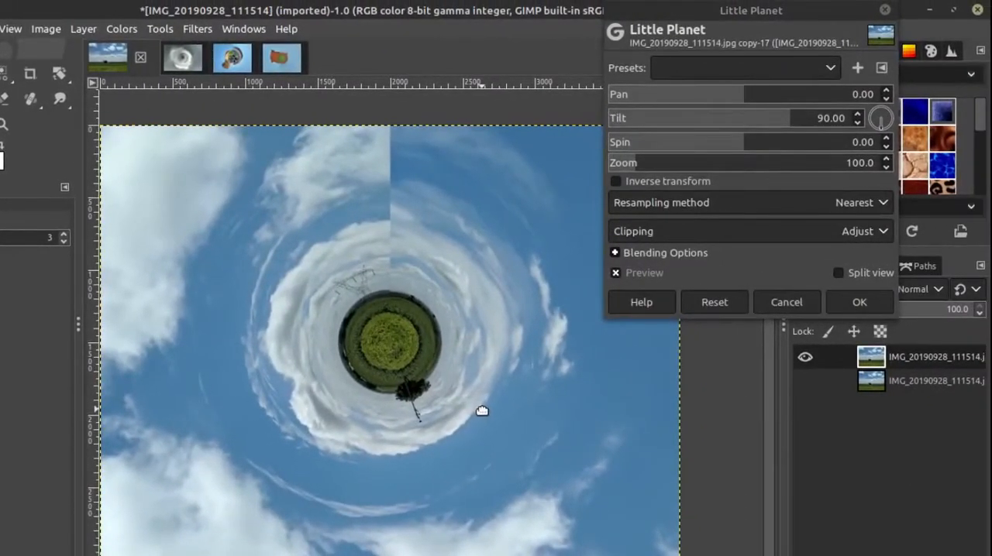
drag(482, 411, 483, 407)
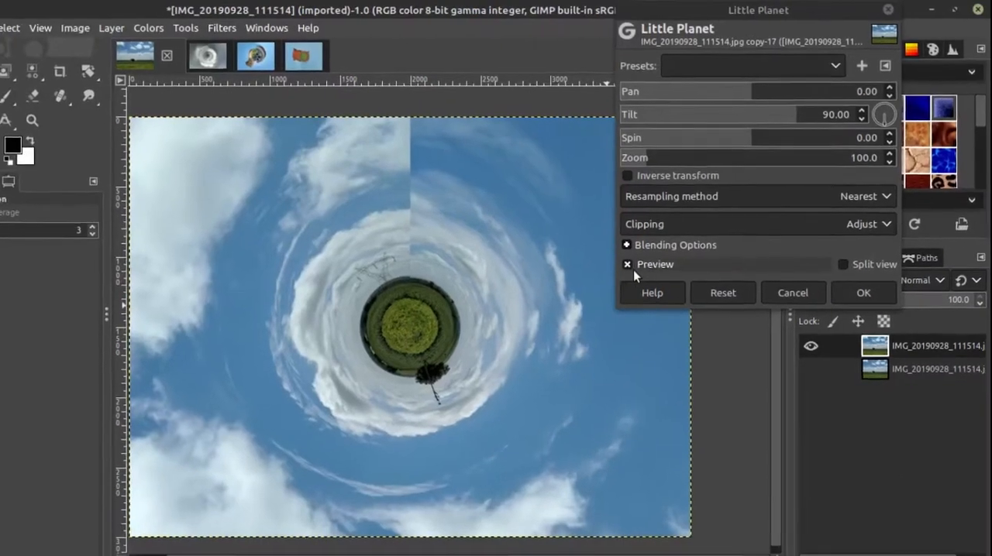
click(616, 272)
click(644, 253)
drag(742, 9, 675, 10)
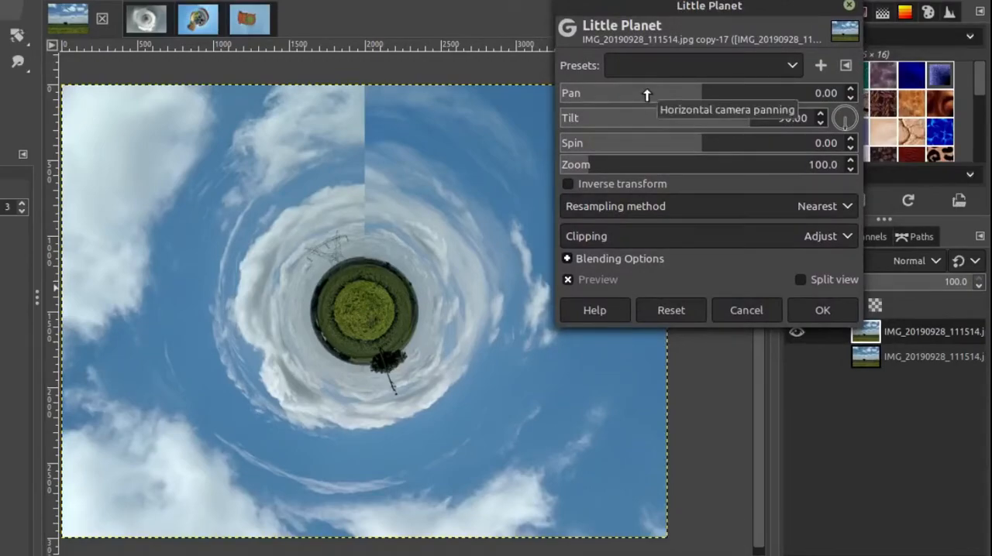
Step: Set the Little Planet pan to -48
scroll(647, 95, down, 17)
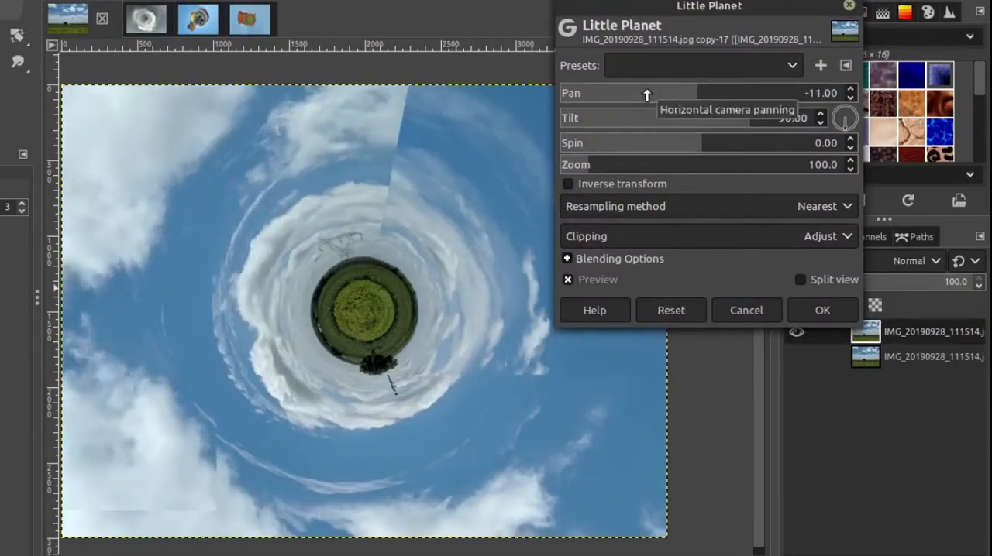
scroll(647, 94, down, 14)
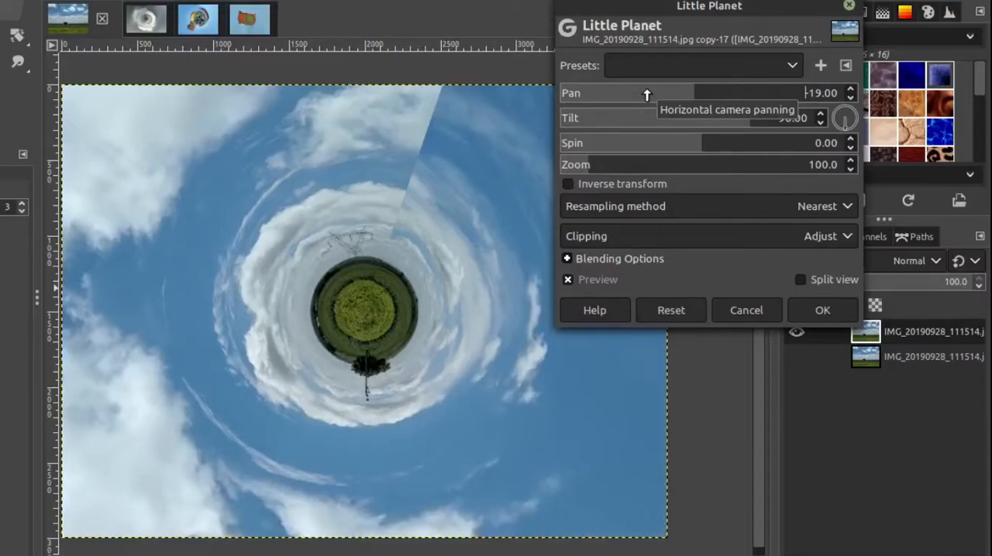
scroll(647, 94, down, 17)
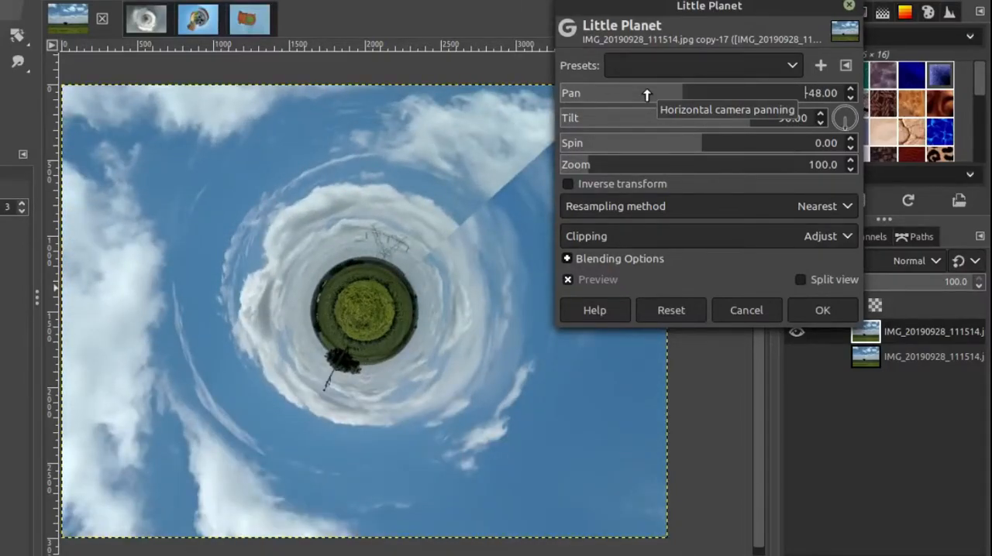
Step: Set the Little Planet spin to -19 and the zoom to 123
scroll(686, 153, down, 12)
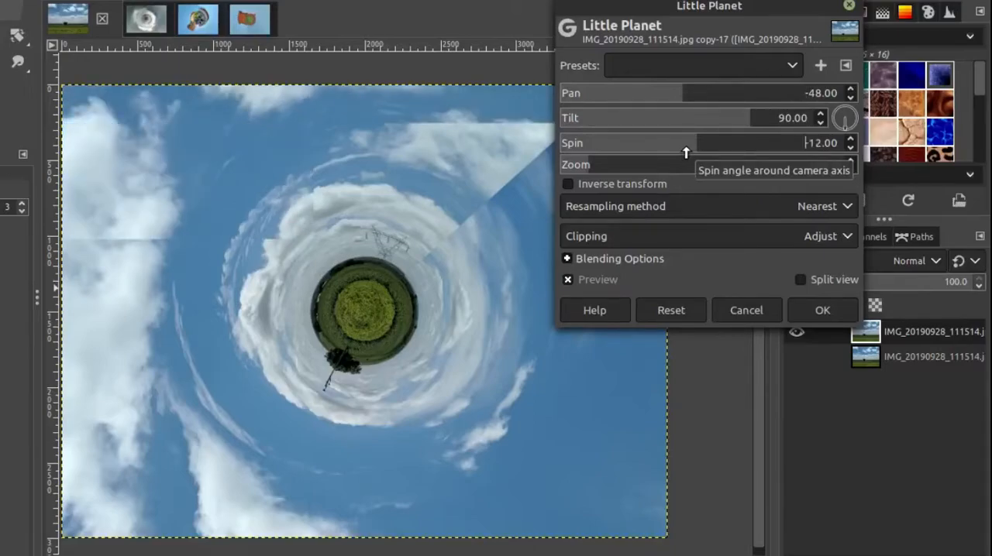
scroll(686, 153, down, 6)
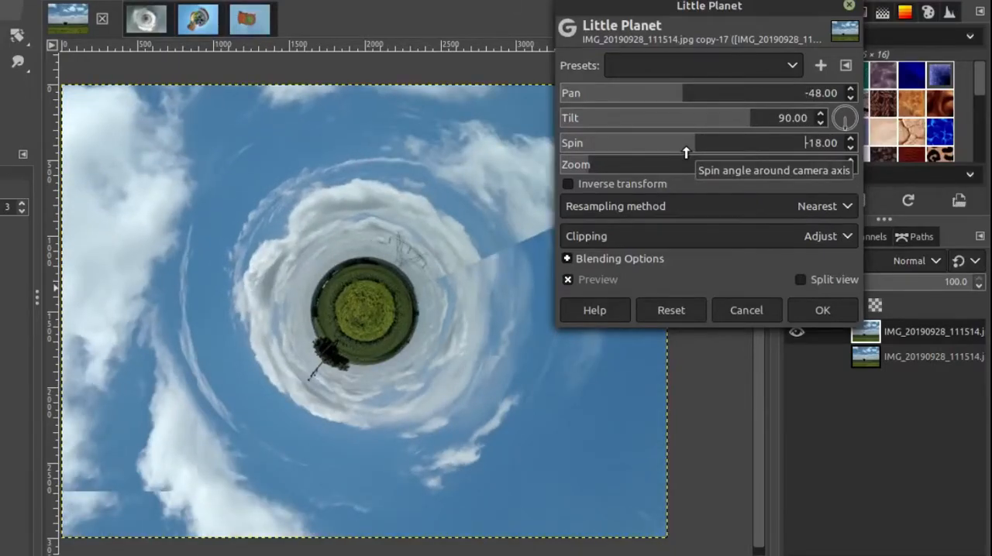
scroll(686, 153, down, 1)
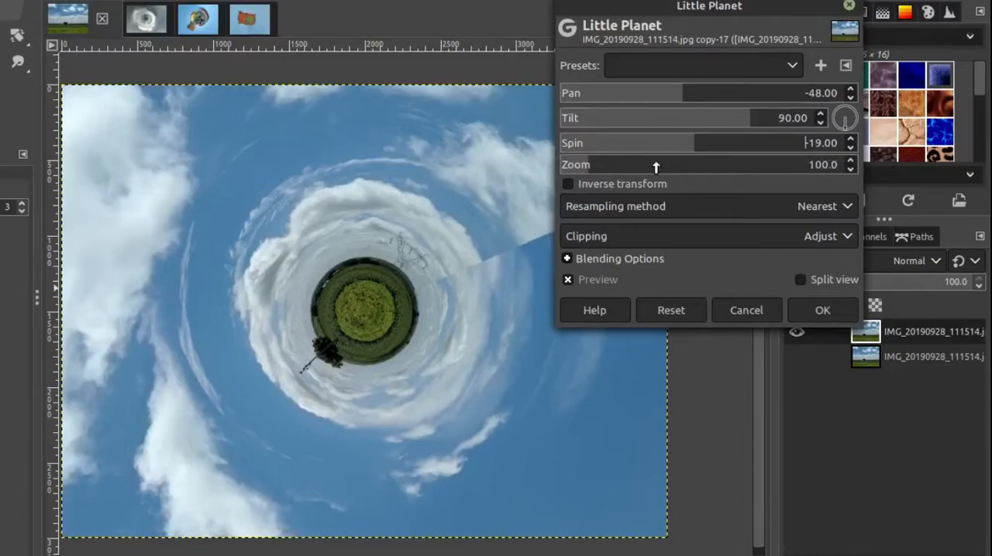
scroll(640, 164, up, 17)
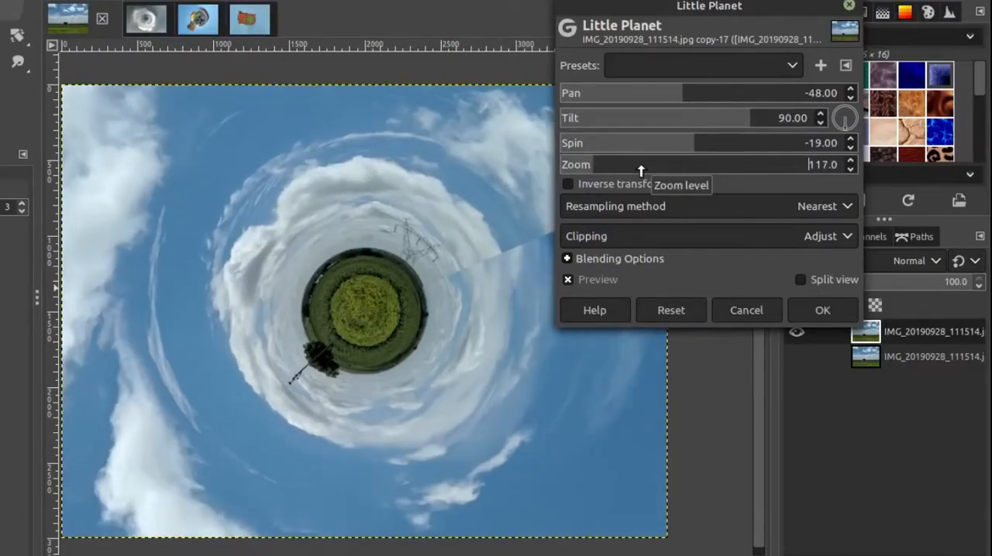
scroll(640, 164, up, 6)
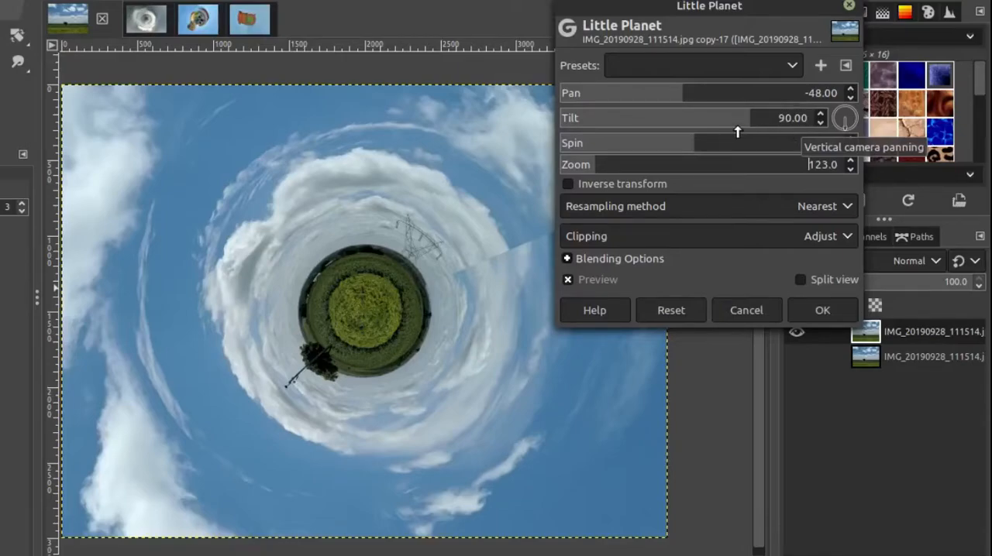
Step: Try lowering the Little Planet tilt to 59, and return it to 90
scroll(730, 129, down, 8)
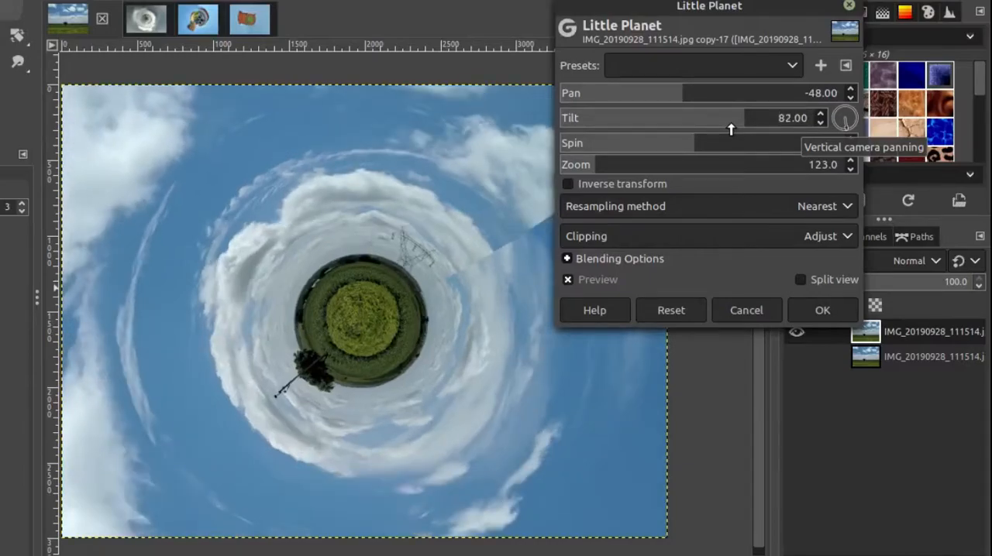
scroll(730, 129, down, 6)
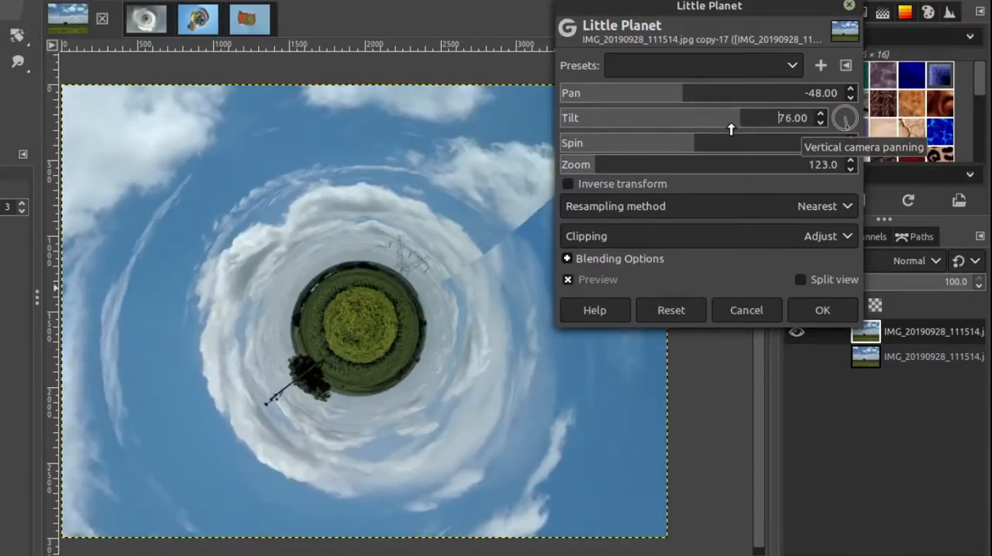
scroll(731, 130, down, 9)
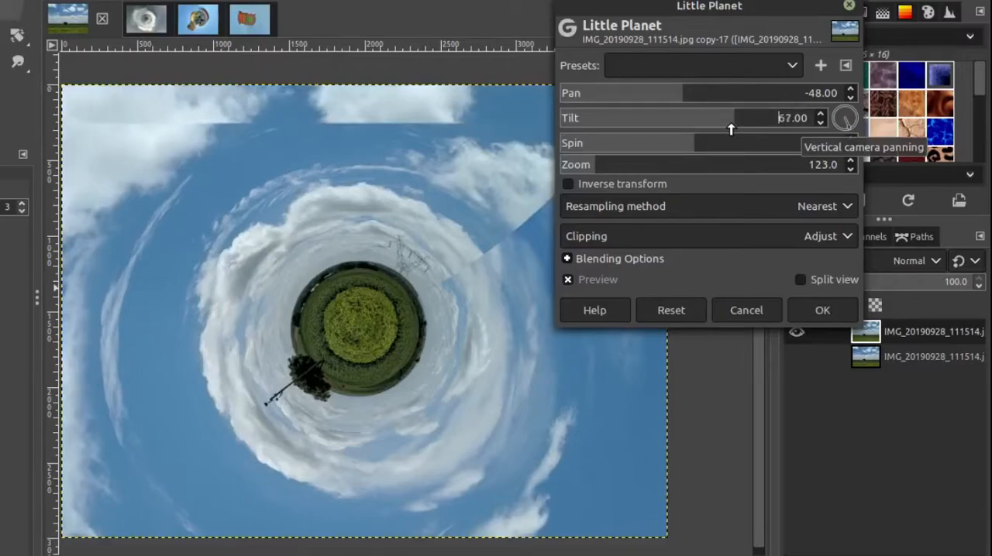
scroll(730, 130, down, 8)
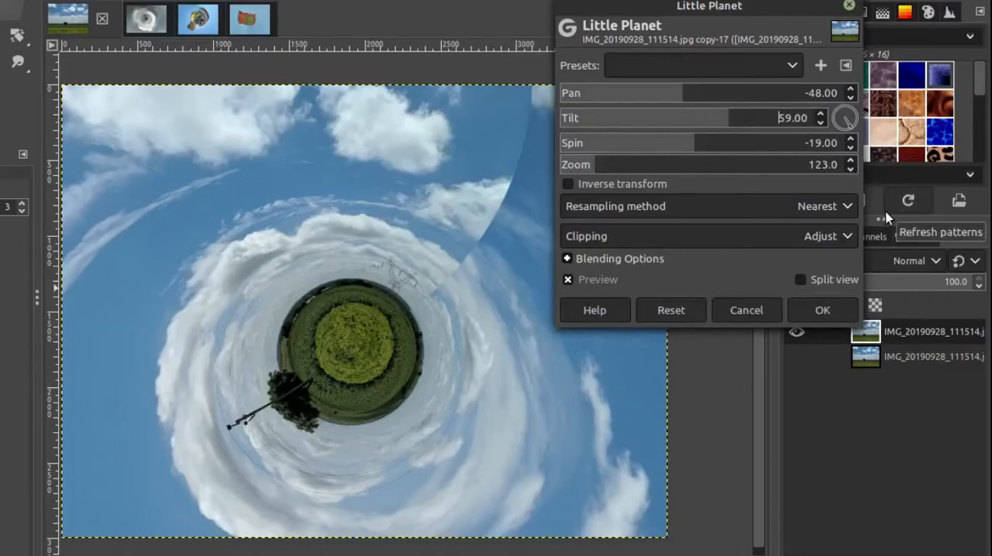
key(Delete)
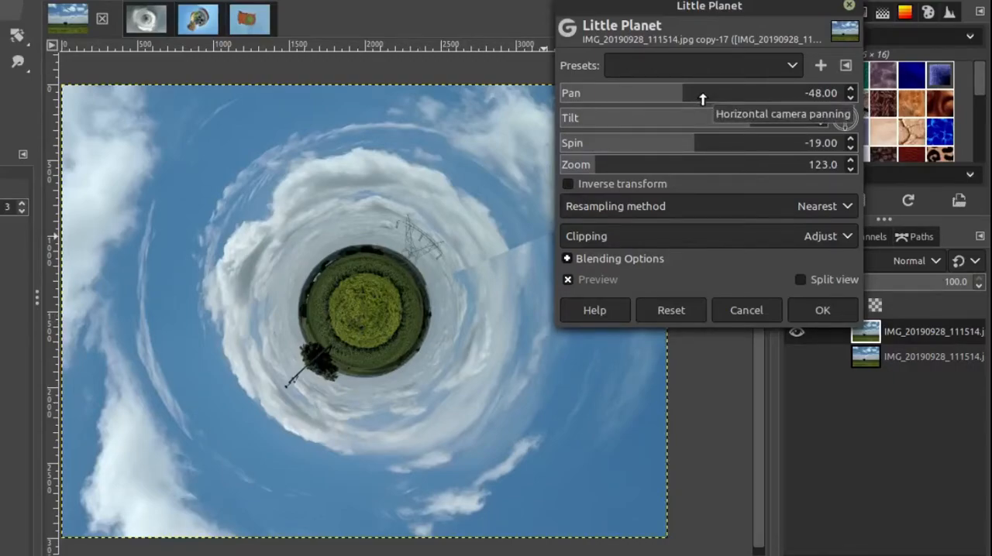
Step: Set the Little Planet pan to -130 and apply the filter to the copied layer
scroll(703, 100, up, 5)
scroll(703, 99, down, 20)
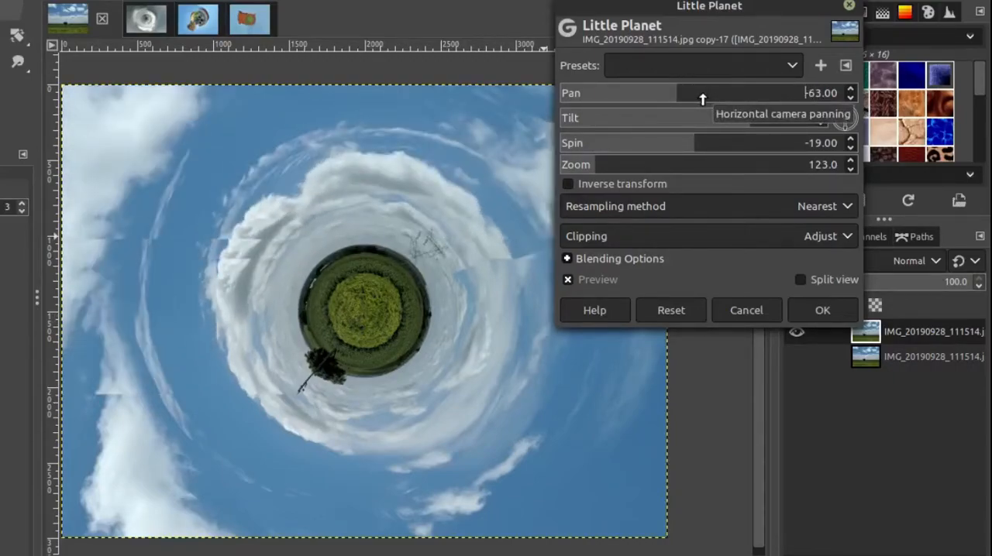
scroll(703, 99, down, 20)
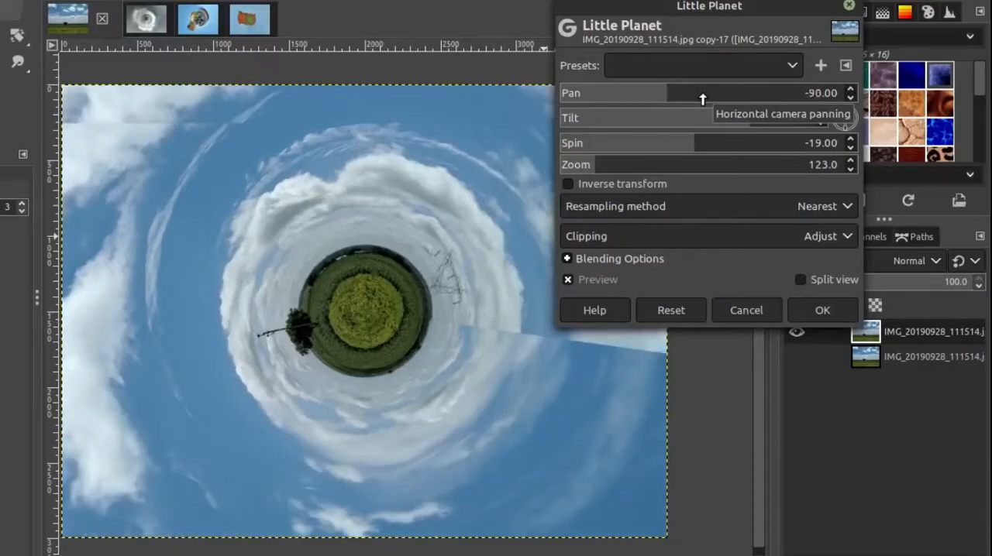
scroll(702, 99, down, 4)
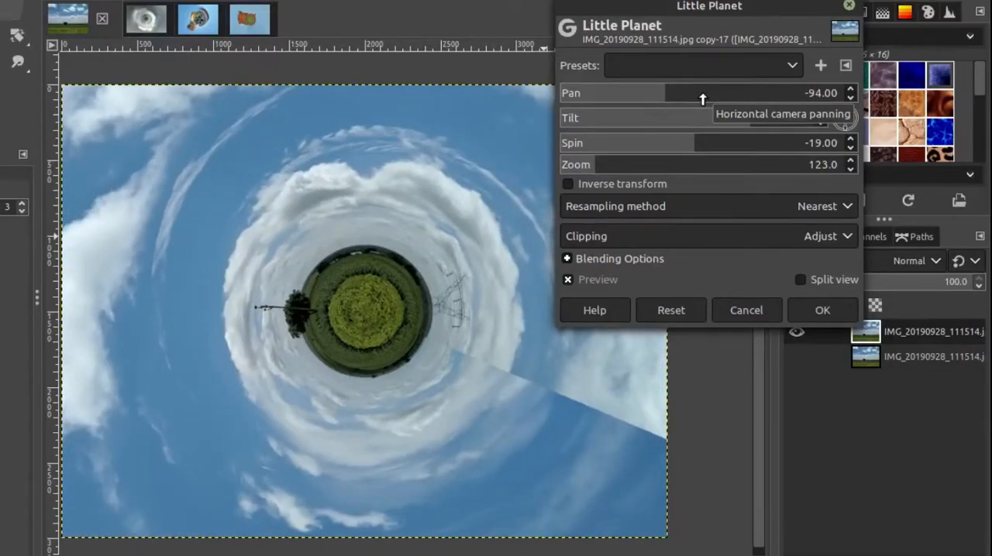
scroll(703, 99, down, 5)
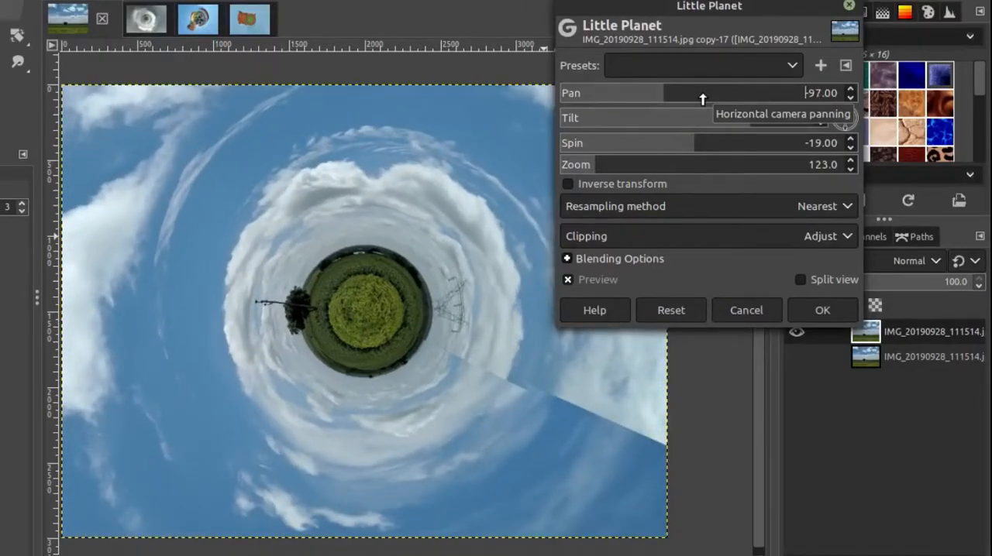
scroll(703, 99, down, 17)
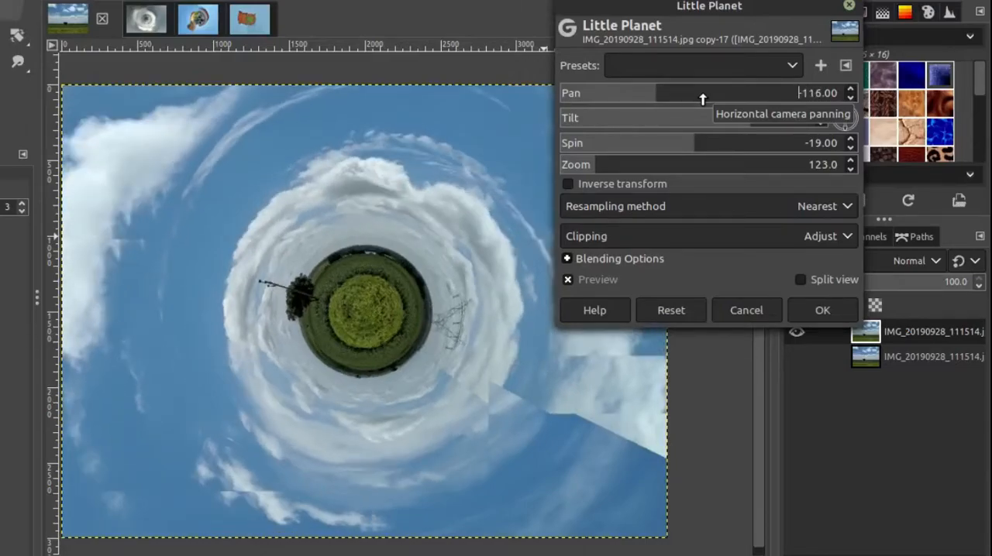
scroll(703, 99, down, 9)
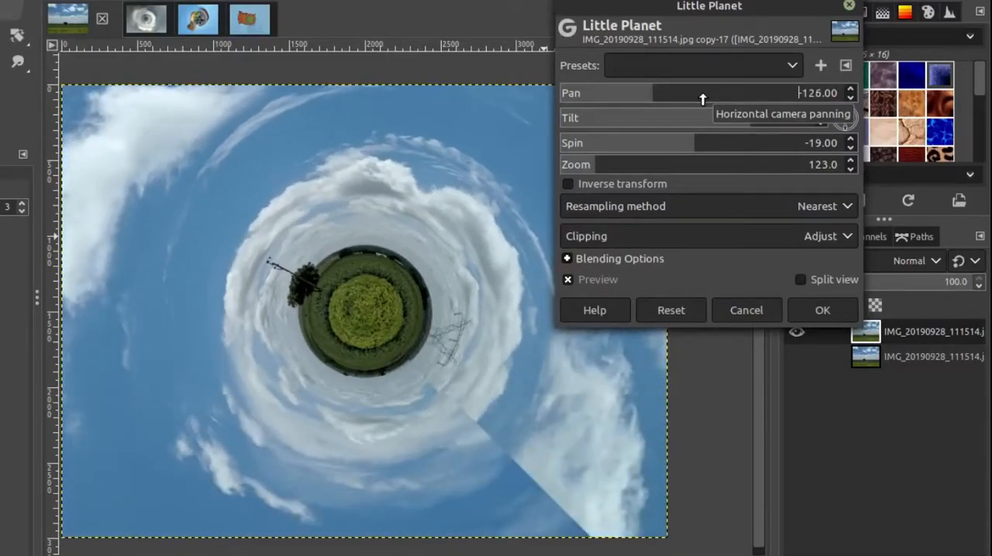
scroll(703, 99, down, 10)
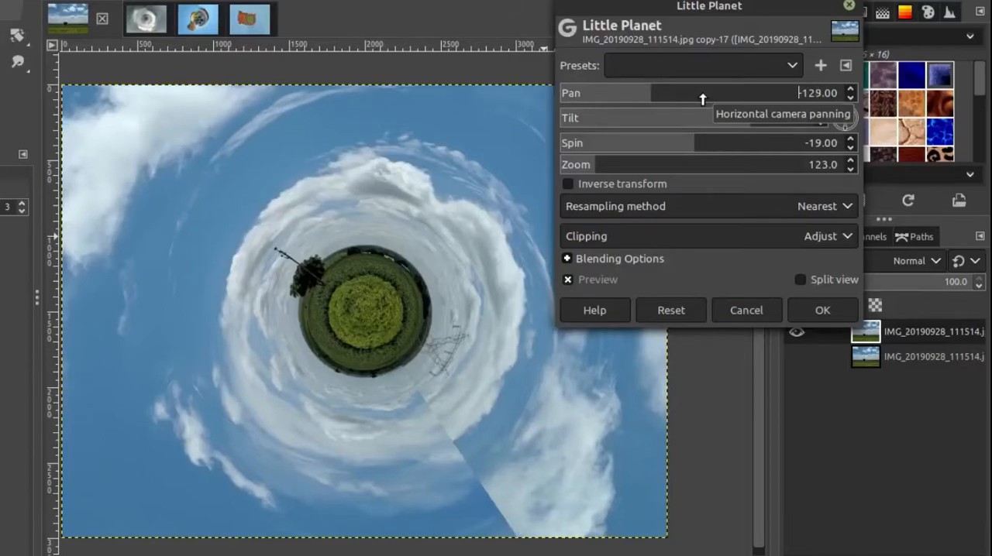
scroll(703, 99, down, 2)
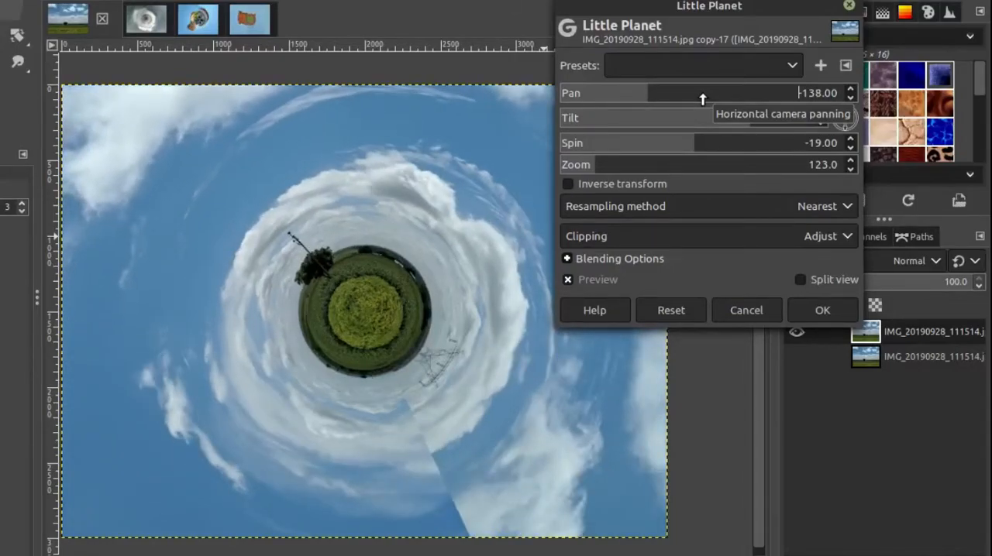
scroll(703, 99, up, 6)
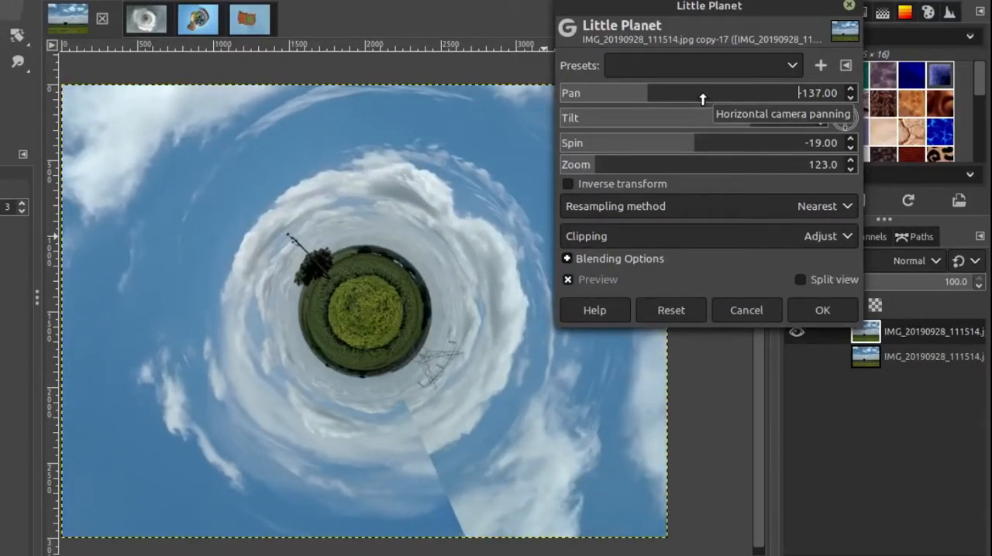
scroll(703, 99, up, 2)
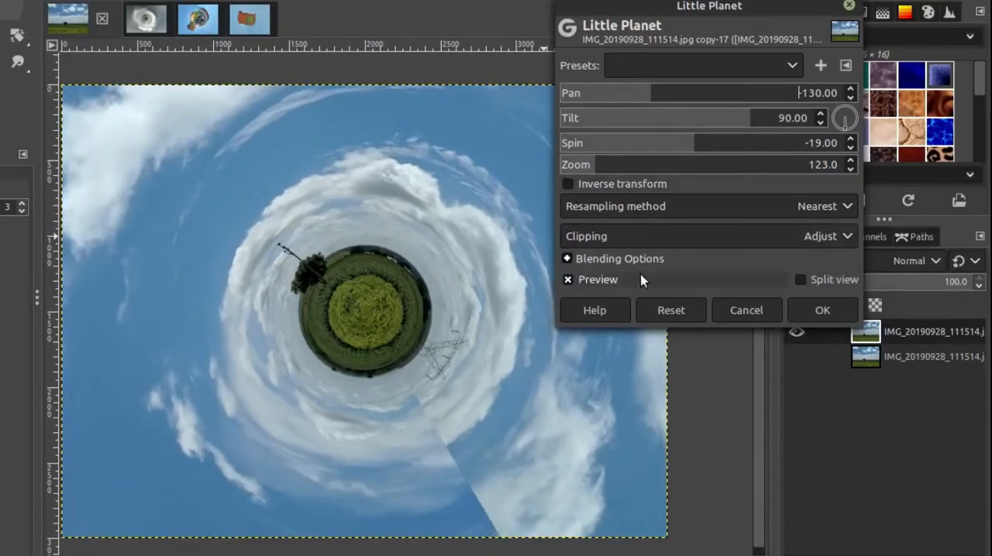
click(822, 310)
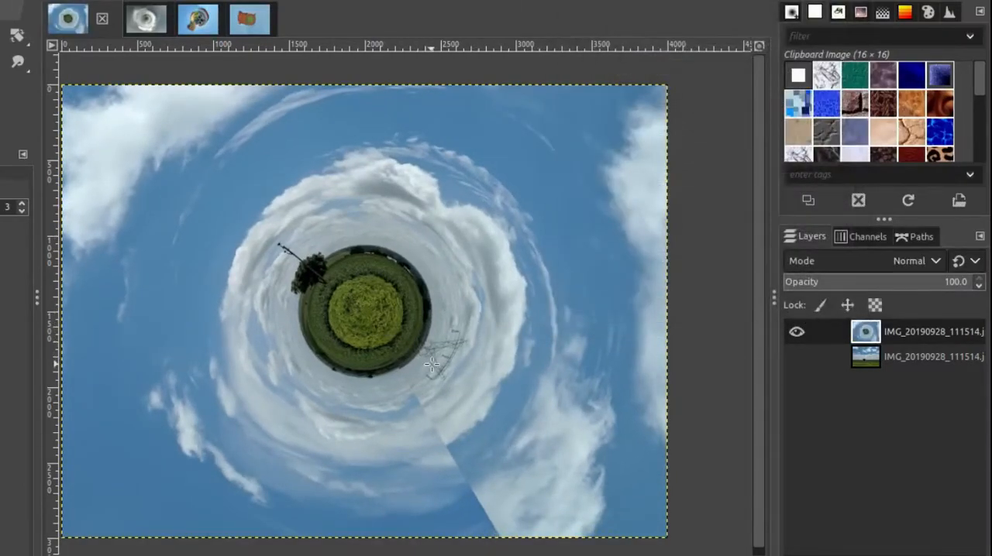
Step: Make the original photo layer visible, switching the filtered layer off and back on to compare the two
drag(528, 375, 527, 353)
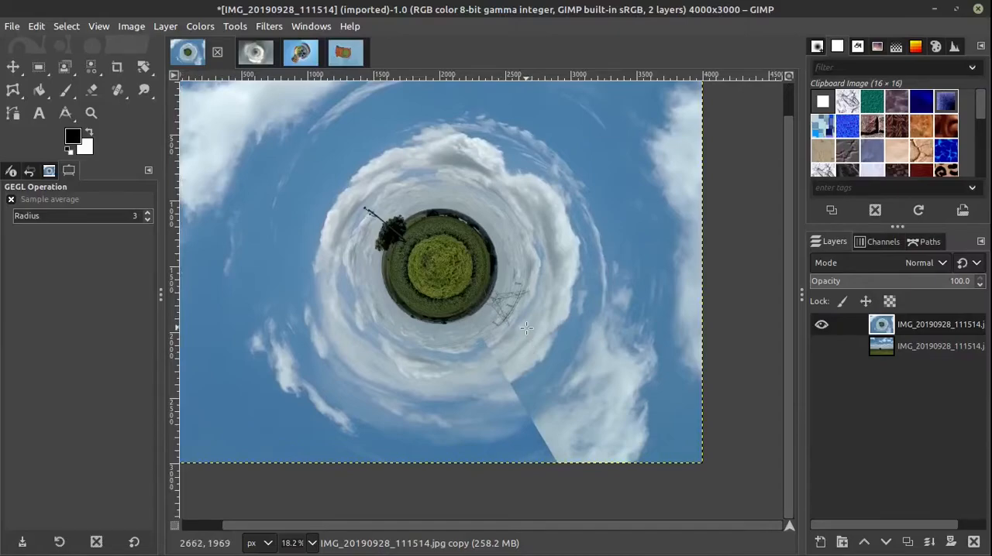
click(821, 327)
click(824, 346)
click(822, 324)
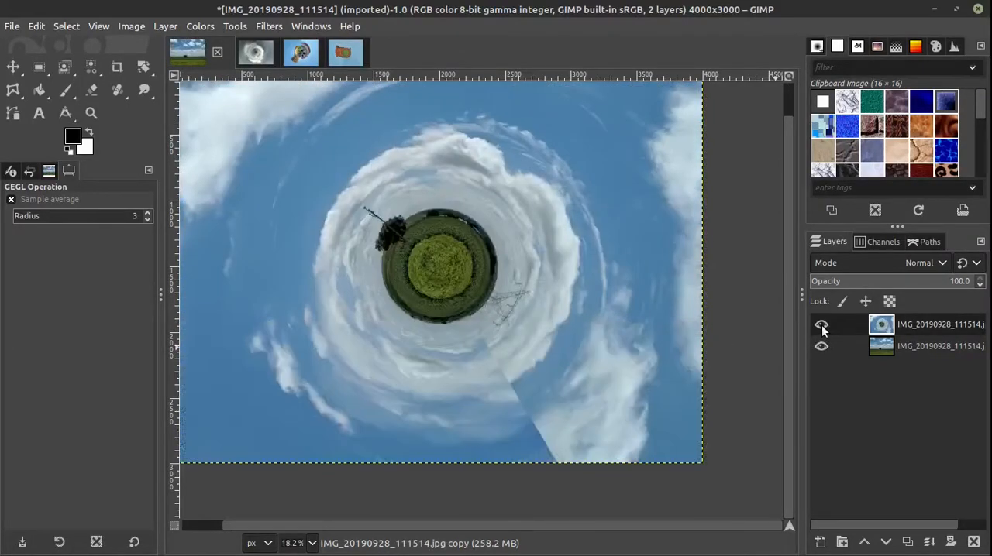
Step: Inspect the hard seam running through the clouds below the planet at a closer view
scroll(475, 339, up, 3)
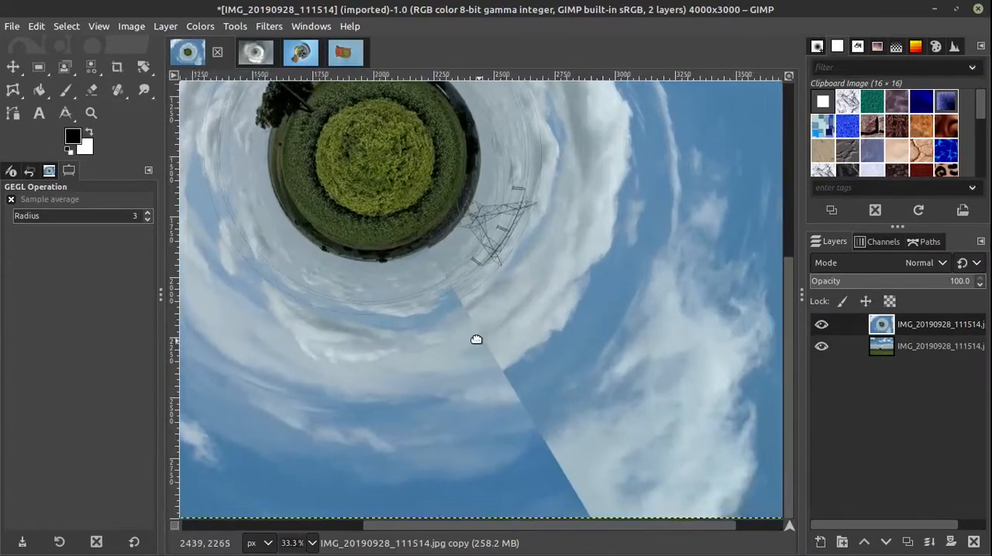
drag(476, 340, 435, 271)
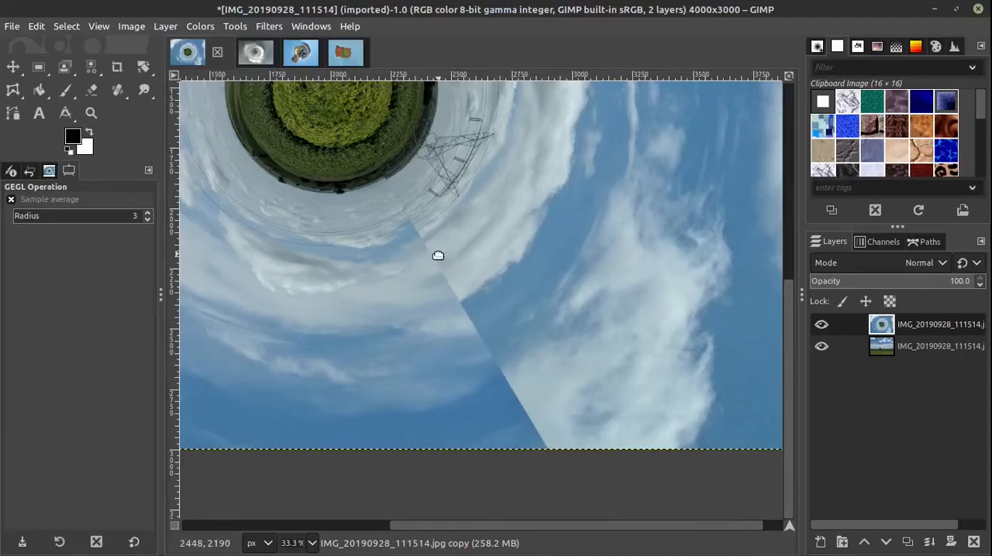
drag(439, 255, 481, 336)
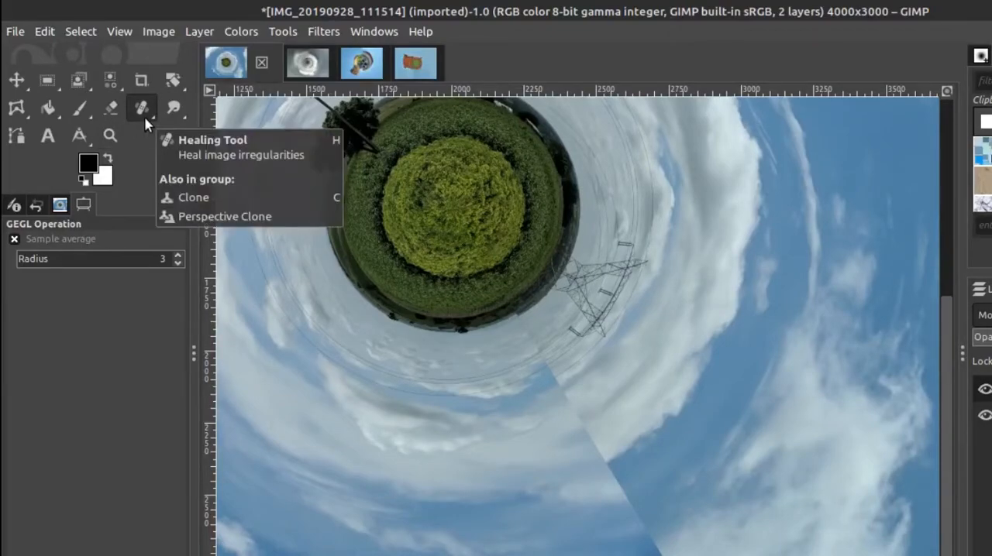
Step: Choose the Healing tool and duplicate the filtered planet layer for retouching
click(145, 117)
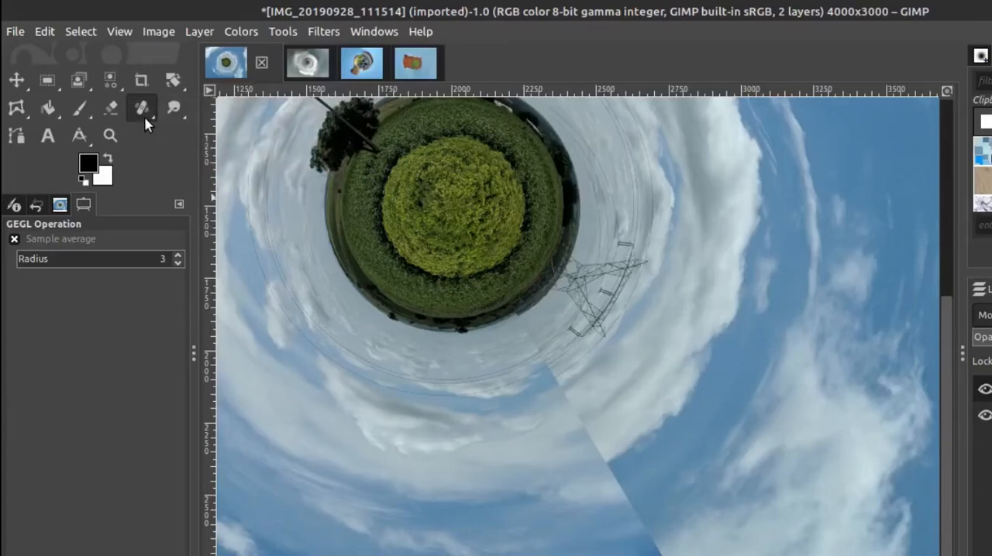
click(144, 116)
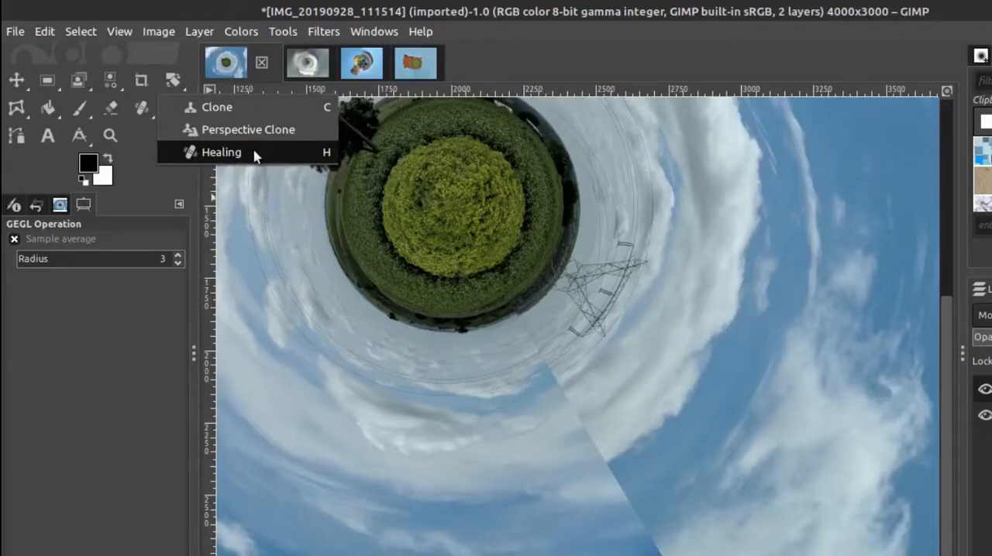
click(225, 154)
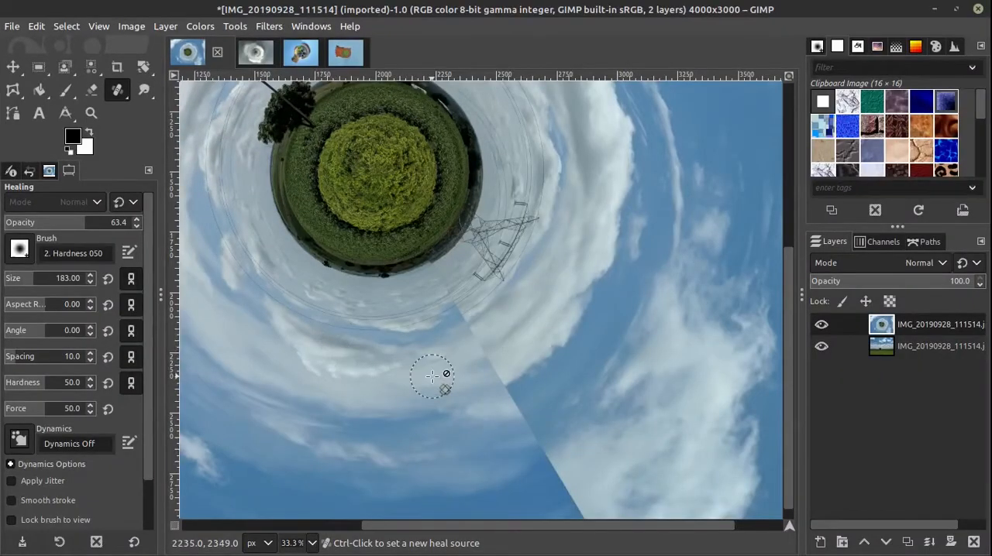
click(908, 542)
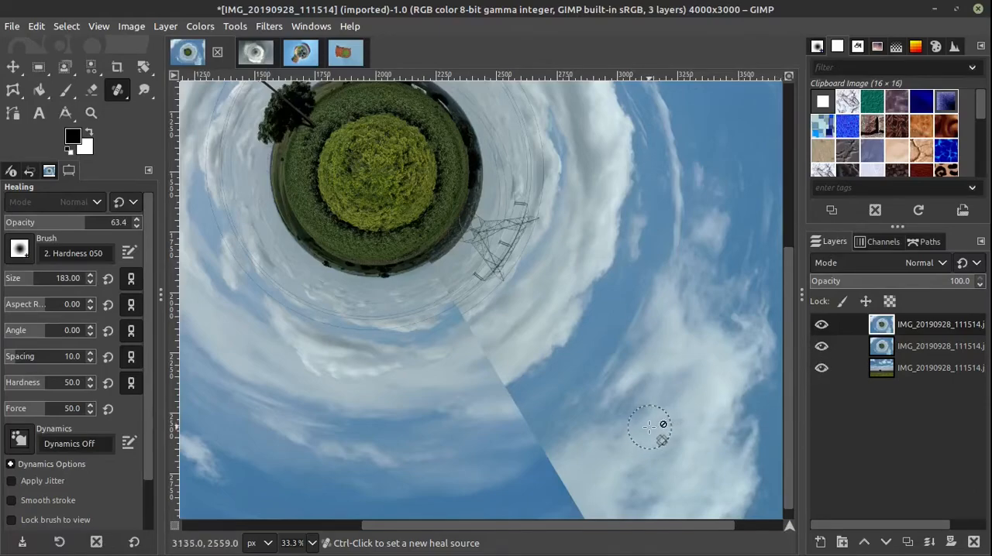
Step: Heal the seam across the planet's yellow and green vegetation rings with a size 44 brush at 60.4 opacity, sampling nearby foliage
drag(645, 427, 575, 389)
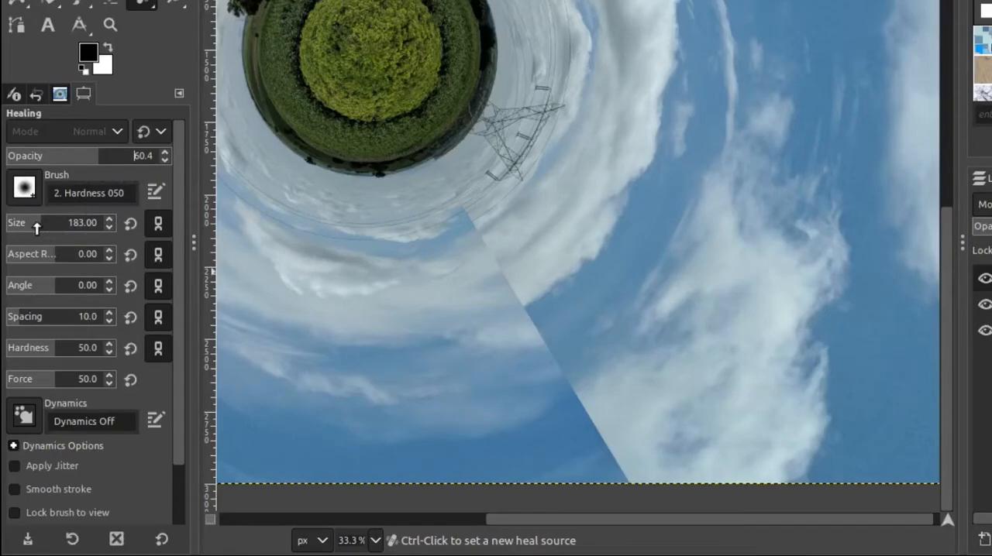
drag(36, 227, 29, 226)
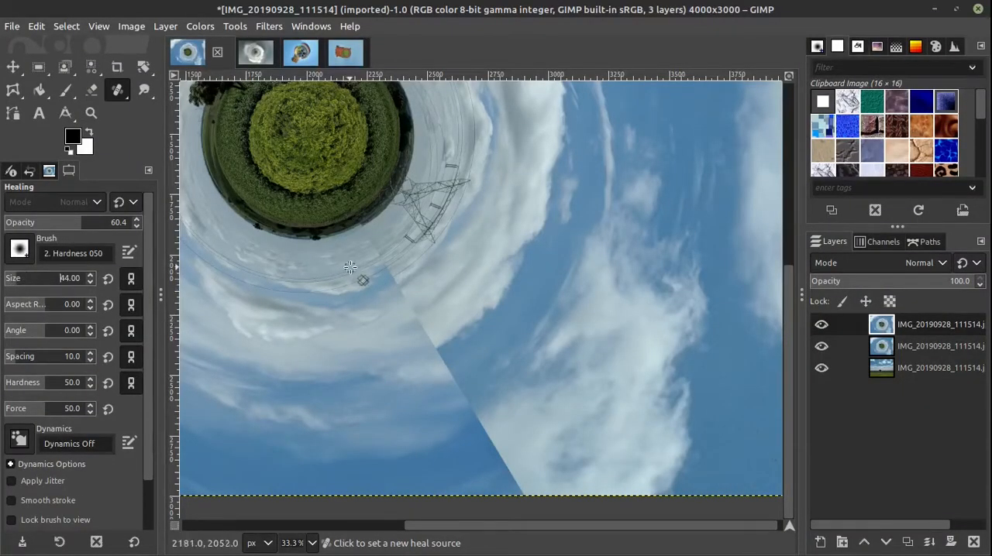
scroll(367, 259, up, 4)
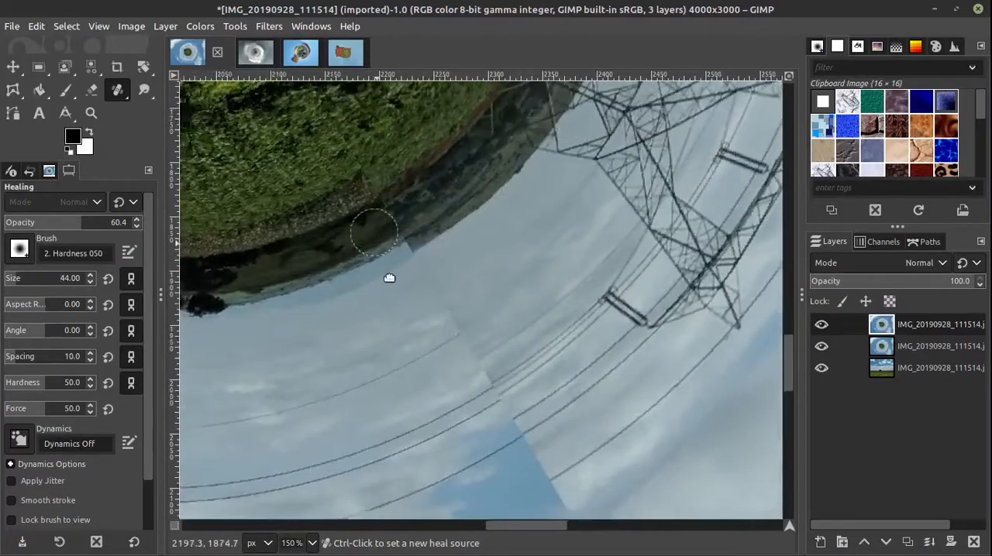
drag(390, 278, 481, 444)
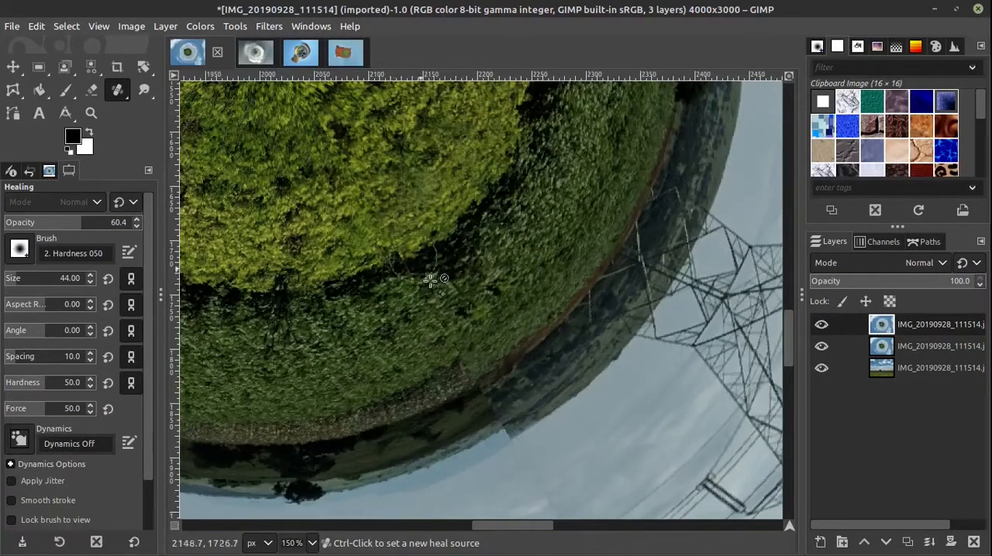
drag(503, 435, 505, 421)
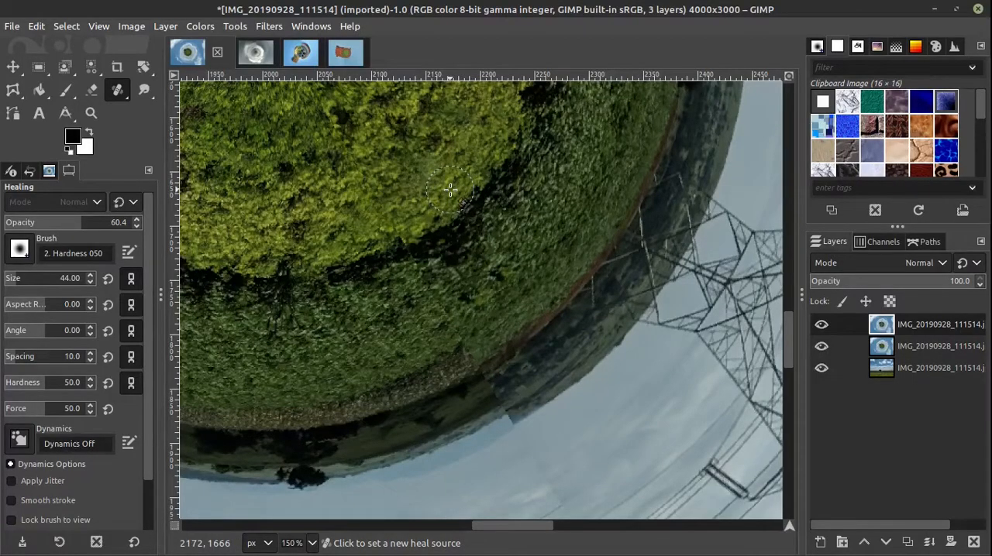
ctrl+click(339, 248)
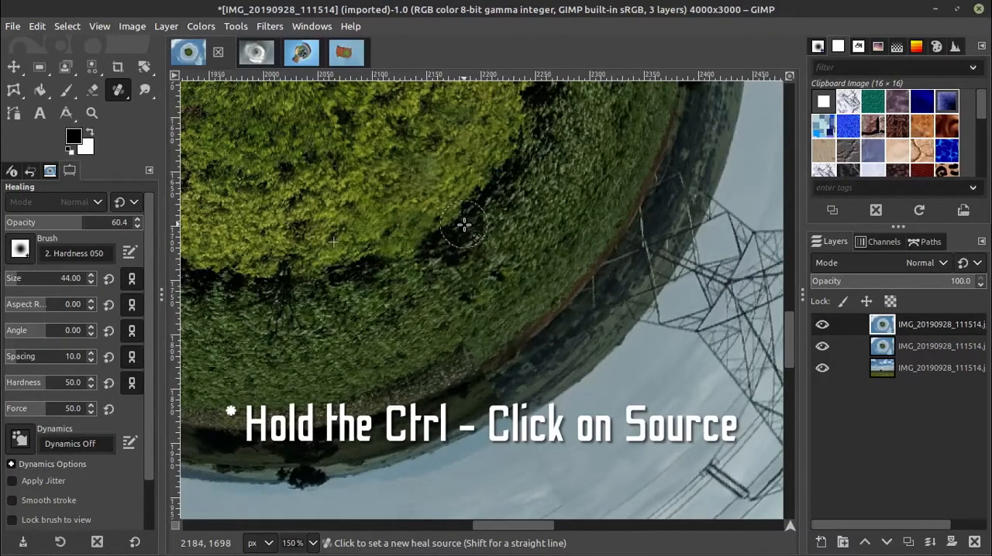
ctrl+click(465, 224)
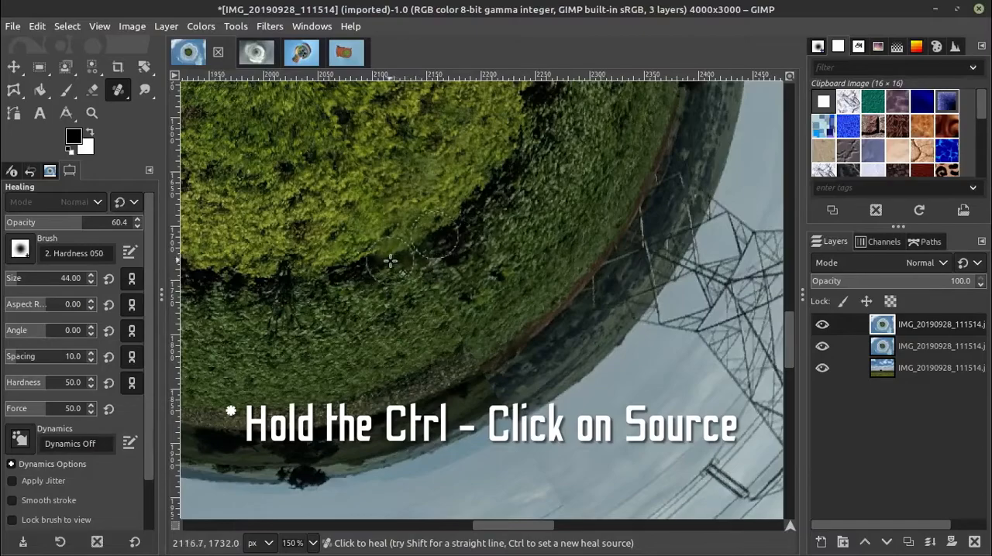
drag(399, 255, 396, 261)
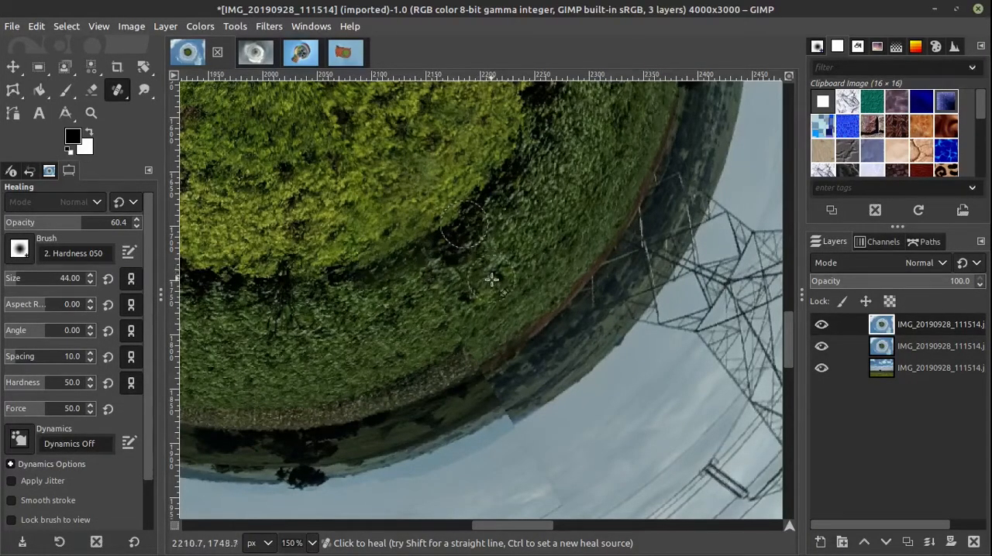
drag(478, 296, 369, 250)
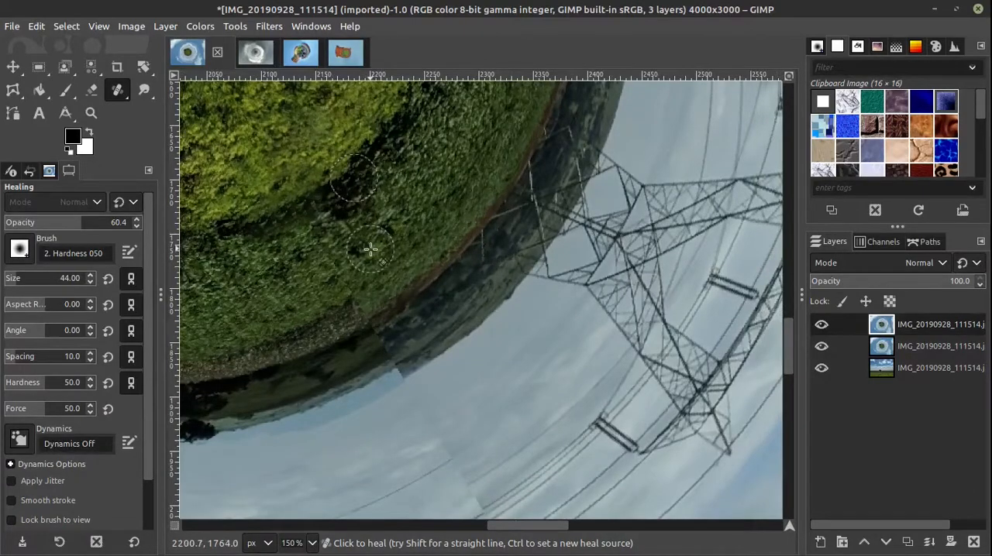
Step: Heal the seam across the planet's dark outer rim from samples along the horizon on both sides, undoing strokes that do not blend
key(ctrl)
ctrl+click(281, 267)
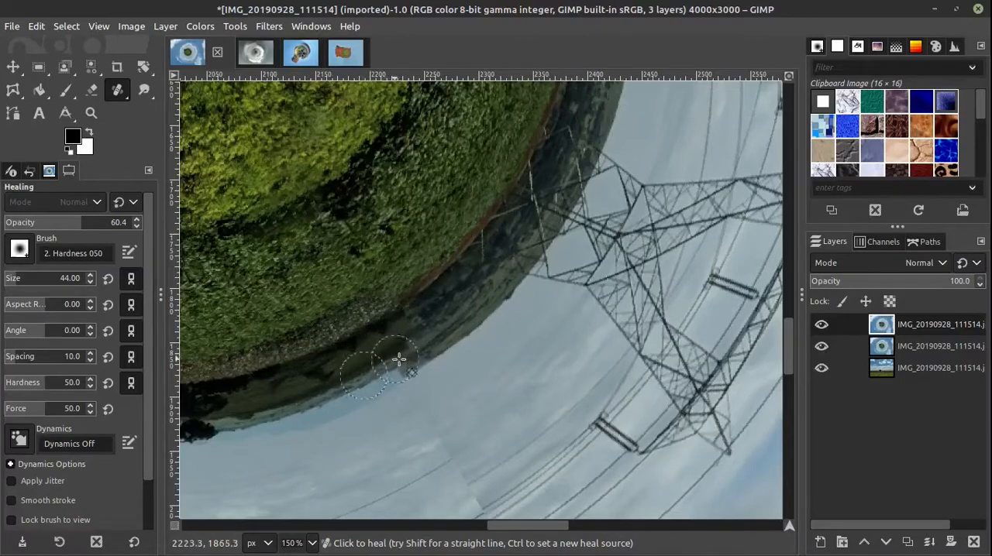
key(ctrl+z)
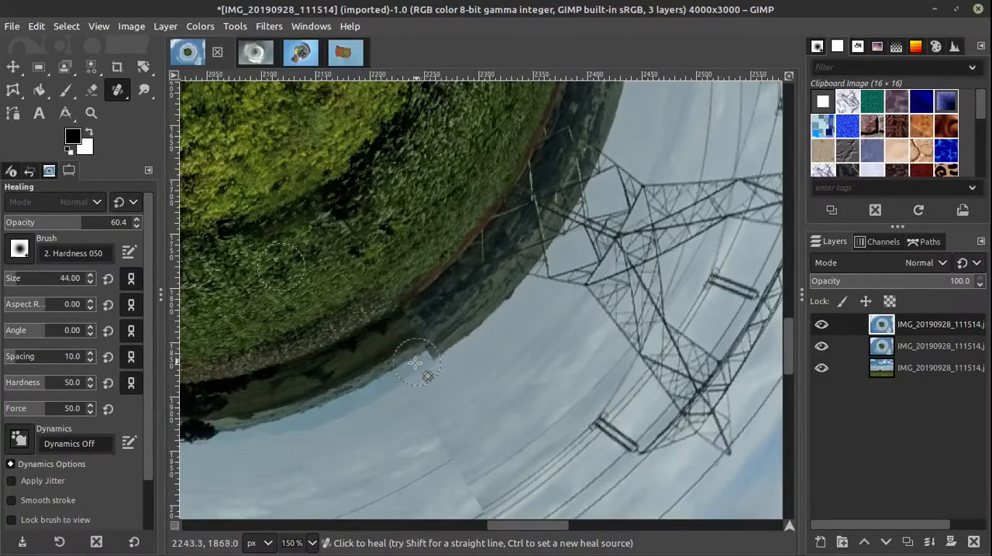
ctrl+click(352, 367)
mouse_move(382, 359)
mouse_down()
mouse_move(410, 357)
mouse_move(372, 375)
mouse_move(399, 361)
mouse_up()
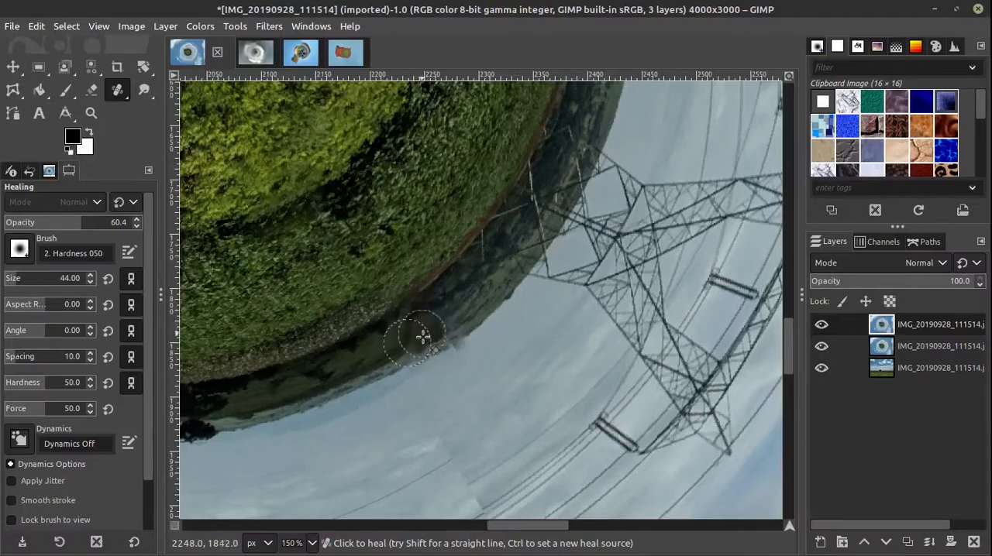
ctrl+click(486, 303)
drag(464, 338, 448, 341)
key(ctrl+z)
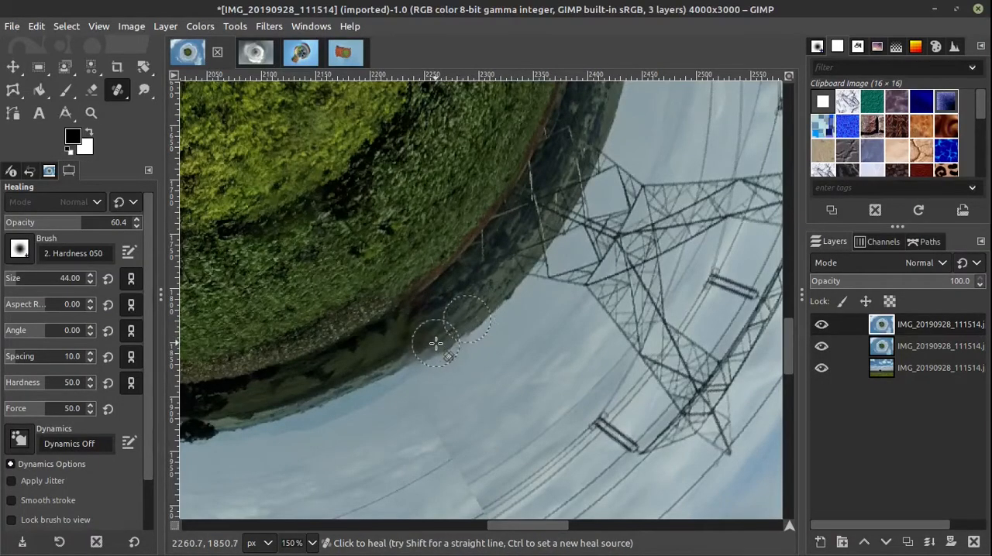
Step: Heal the seam through the grey sky and curved power lines just outside the planet, sampling the sky beside it
mouse_move(459, 419)
mouse_down()
mouse_move(427, 379)
mouse_move(433, 341)
mouse_move(393, 364)
mouse_move(423, 315)
mouse_move(442, 357)
mouse_move(465, 360)
mouse_move(494, 397)
mouse_move(496, 452)
mouse_move(517, 462)
mouse_move(527, 496)
mouse_up()
ctrl+click(388, 344)
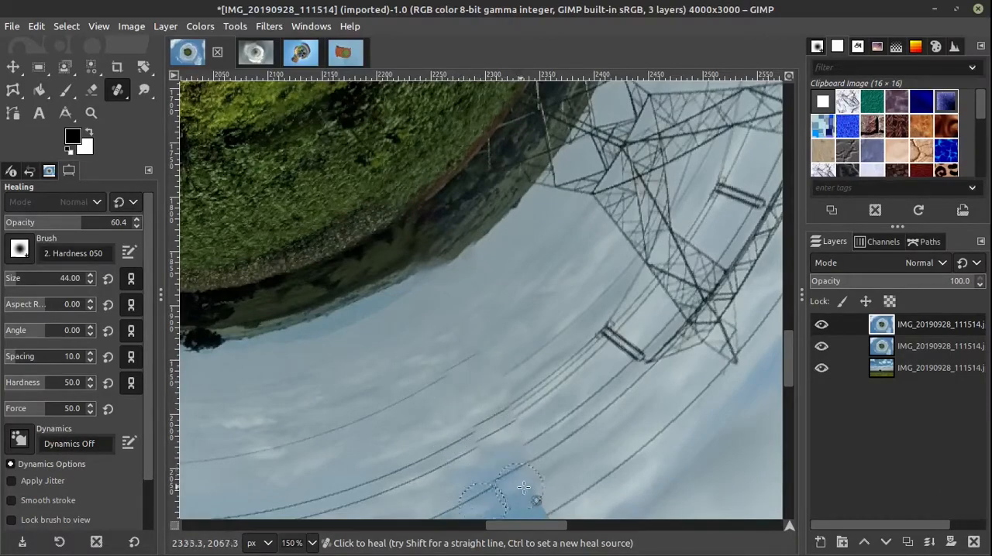
scroll(498, 333, down, 4)
scroll(499, 332, right, 2)
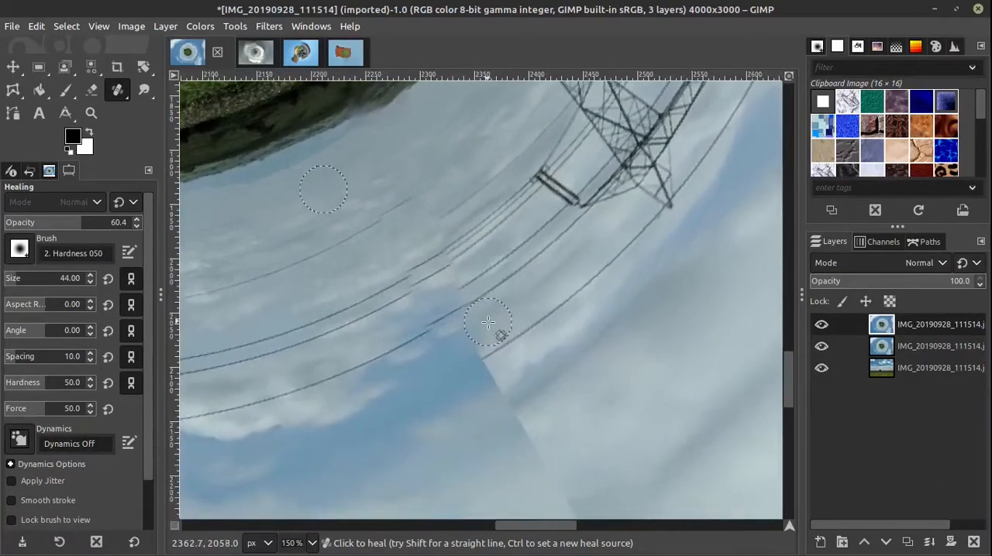
ctrl+click(411, 386)
mouse_move(458, 352)
mouse_down()
mouse_move(463, 337)
mouse_move(516, 415)
mouse_up()
Step: Enlarge the healing brush to 102 and heal the seam through the white cloud band and its edge, using nearby cloud as source
scroll(535, 415, down, 2)
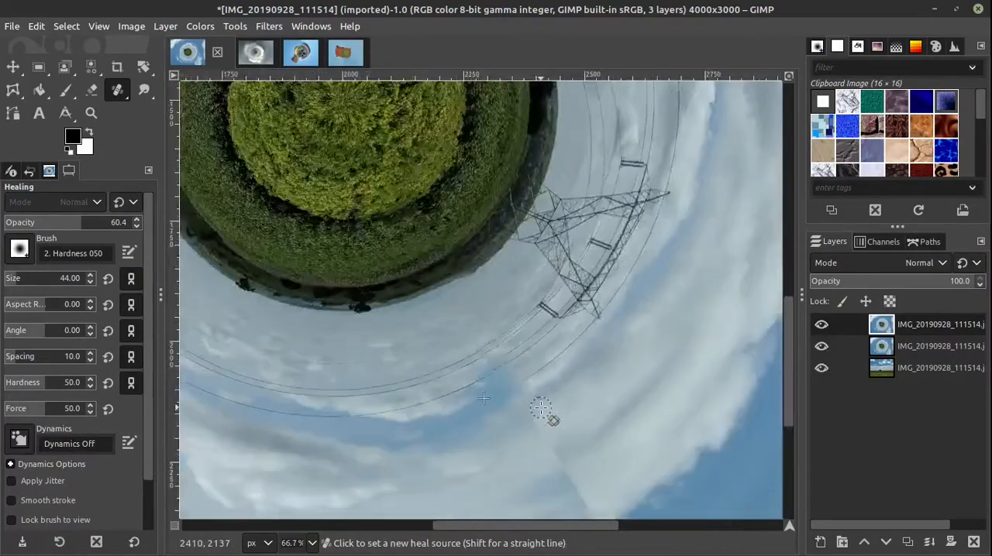
scroll(541, 408, down, 3)
scroll(496, 412, right, 3)
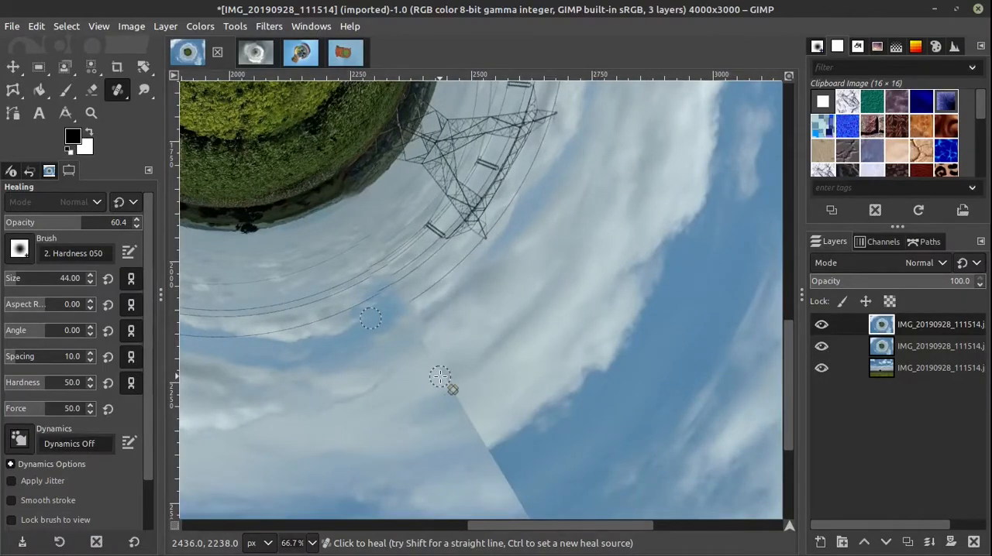
key(bracketright)
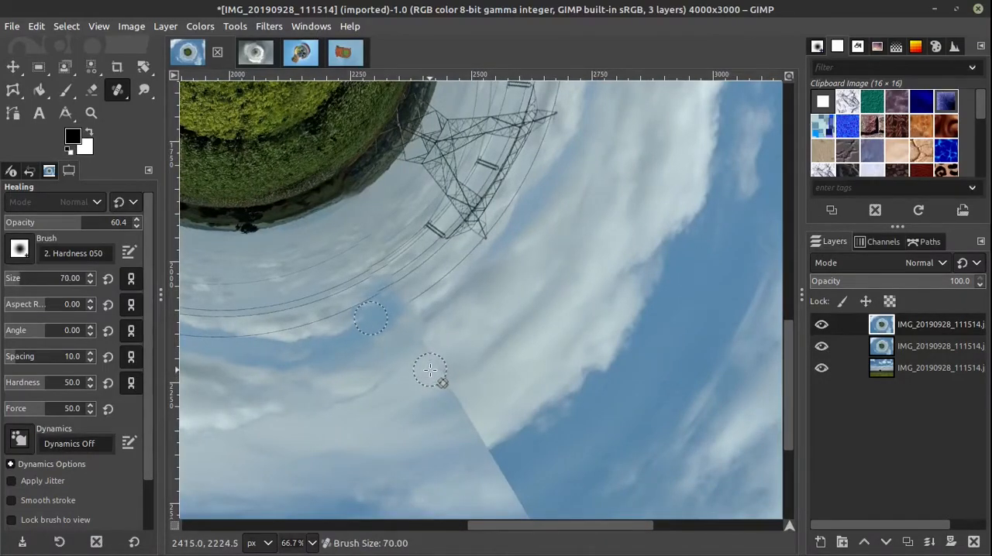
key(bracketright)
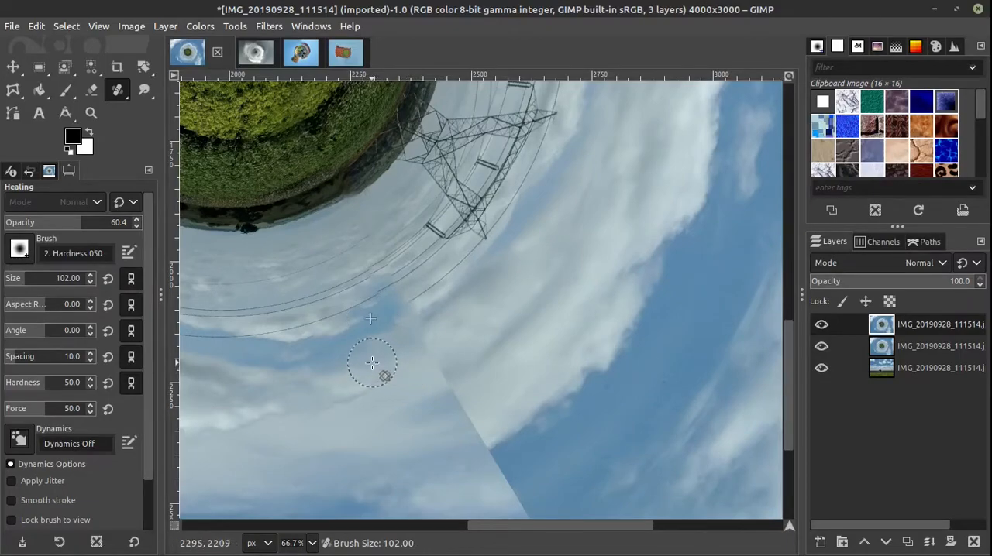
ctrl+click(374, 359)
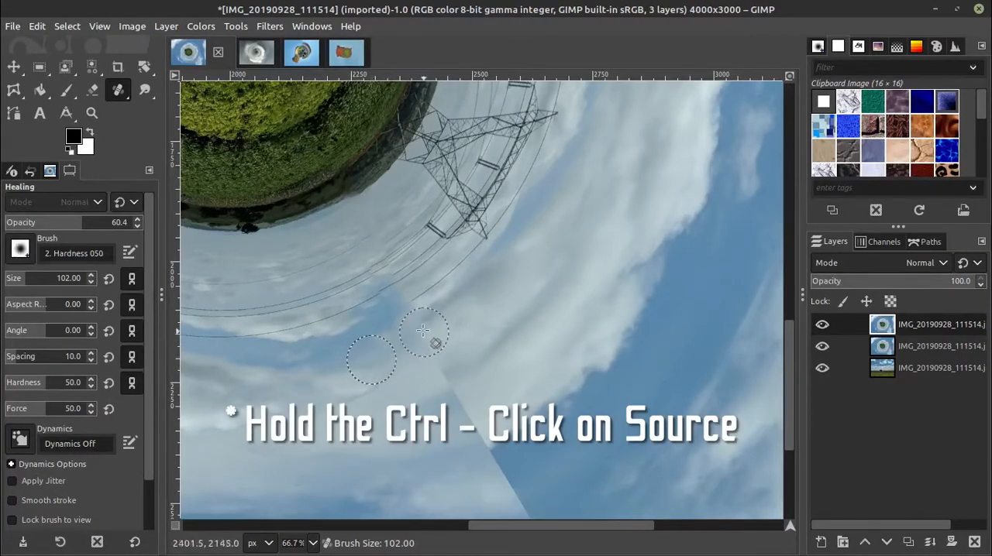
mouse_move(416, 331)
mouse_down()
mouse_move(438, 359)
mouse_move(413, 375)
mouse_move(447, 386)
mouse_move(457, 374)
mouse_move(457, 438)
mouse_move(512, 429)
mouse_move(503, 409)
mouse_move(468, 433)
mouse_move(489, 446)
mouse_up()
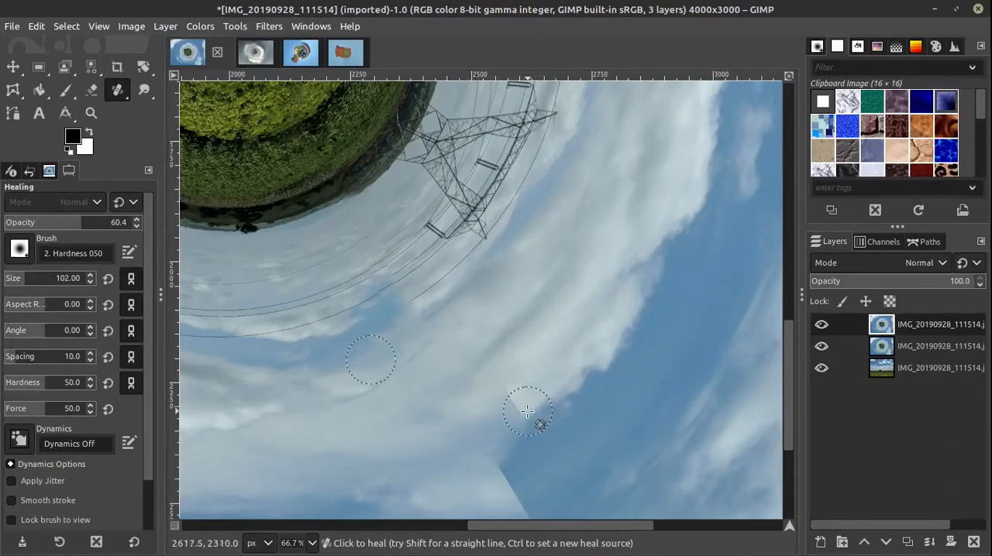
ctrl+click(558, 362)
mouse_move(507, 391)
mouse_down()
mouse_move(520, 425)
mouse_move(535, 427)
mouse_up()
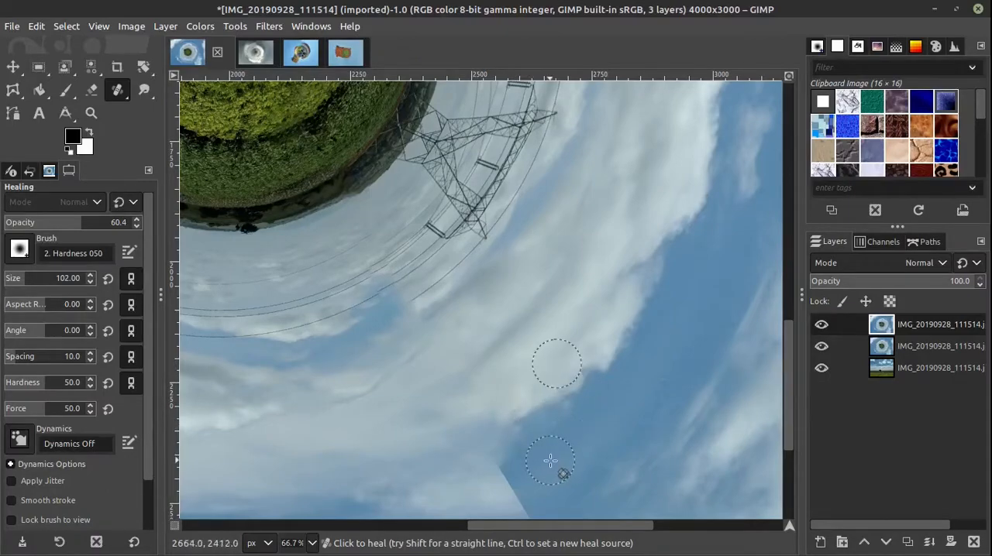
Step: Enlarge the healing brush to 139 and heal the seam down through the blue sky below the cloud band
drag(560, 504, 480, 352)
scroll(479, 353, down, 1)
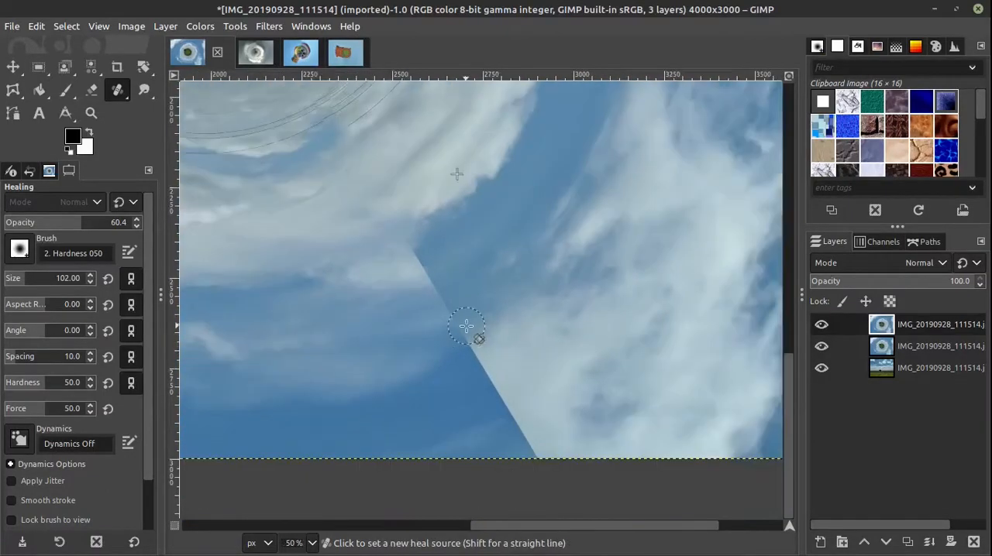
key(bracketright)
key(bracketright)
key(bracketright)
key(bracketright)
key(bracketright)
key(bracketright)
key(bracketright)
key(bracketright)
key(bracketright)
key(bracketright)
key(bracketright)
key(bracketright)
key(bracketright)
key(bracketright)
key(bracketright)
key(bracketright)
key(bracketright)
key(bracketright)
key(bracketright)
key(bracketright)
ctrl+click(365, 266)
mouse_move(396, 252)
mouse_down()
mouse_move(428, 263)
mouse_move(424, 279)
mouse_move(440, 279)
mouse_move(443, 301)
mouse_move(431, 276)
mouse_move(460, 338)
mouse_move(479, 344)
mouse_move(455, 373)
mouse_move(495, 387)
mouse_move(506, 424)
mouse_move(522, 434)
mouse_move(500, 421)
mouse_move(535, 443)
mouse_move(515, 438)
mouse_move(491, 390)
mouse_up()
Step: Heal the rest of the seam near the image's lower edge and the leftover patch above it, sampling adjacent cloud and blue sky
ctrl+click(461, 426)
ctrl+click(563, 401)
click(525, 442)
ctrl+click(496, 271)
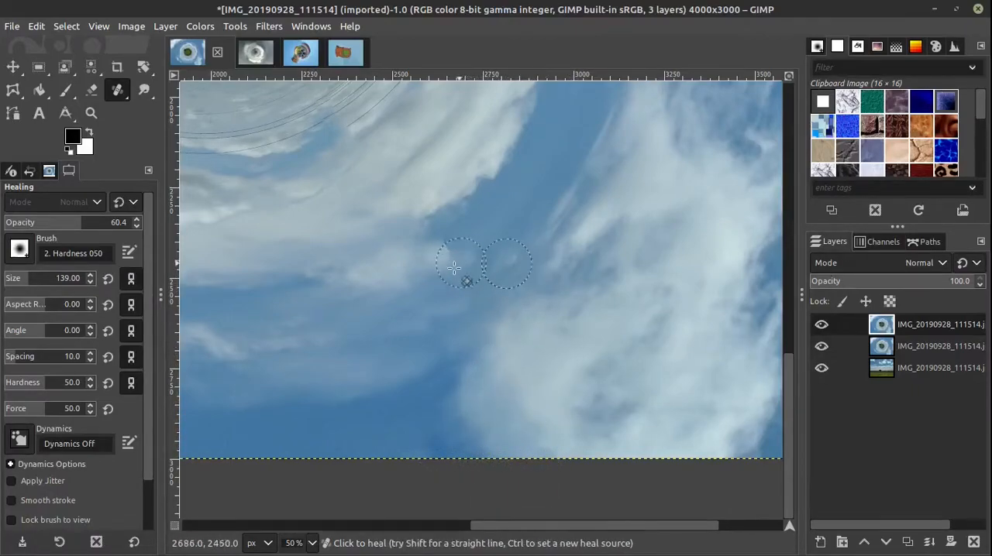
drag(453, 269, 442, 247)
Step: Examine the whole planet image for remaining traces of the seam, with the Move tool active
ctrl+scroll(586, 426, down, 2)
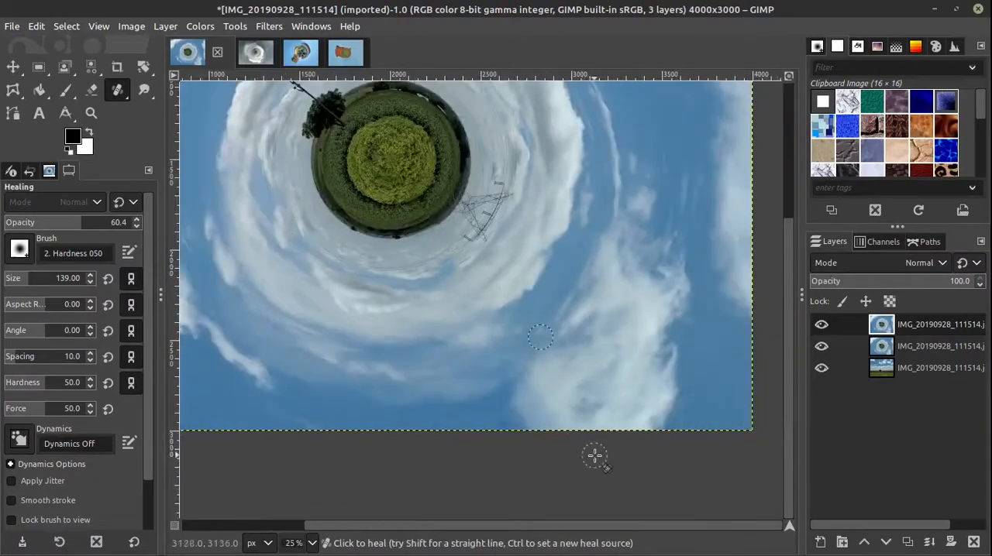
drag(609, 454, 604, 469)
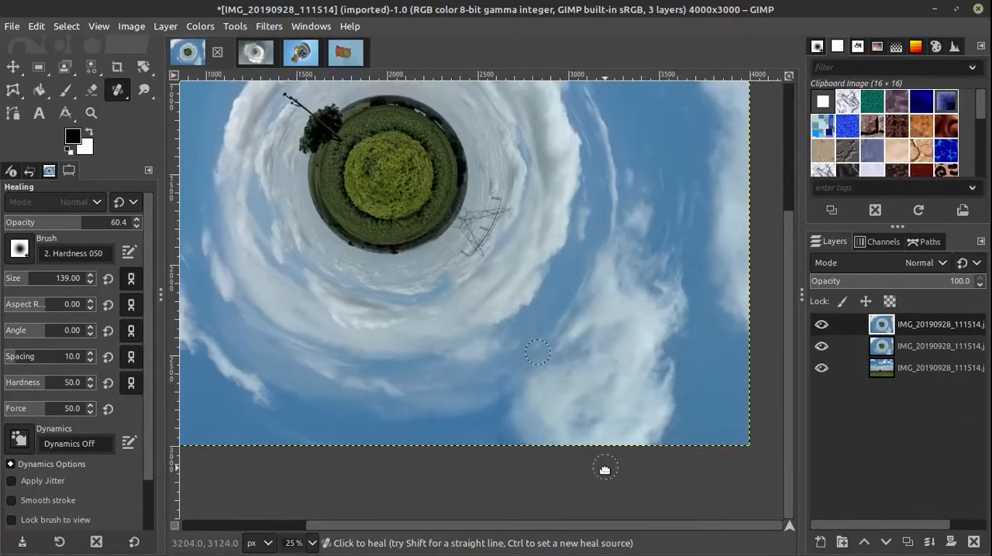
click(12, 66)
key(shift+j)
key(minus)
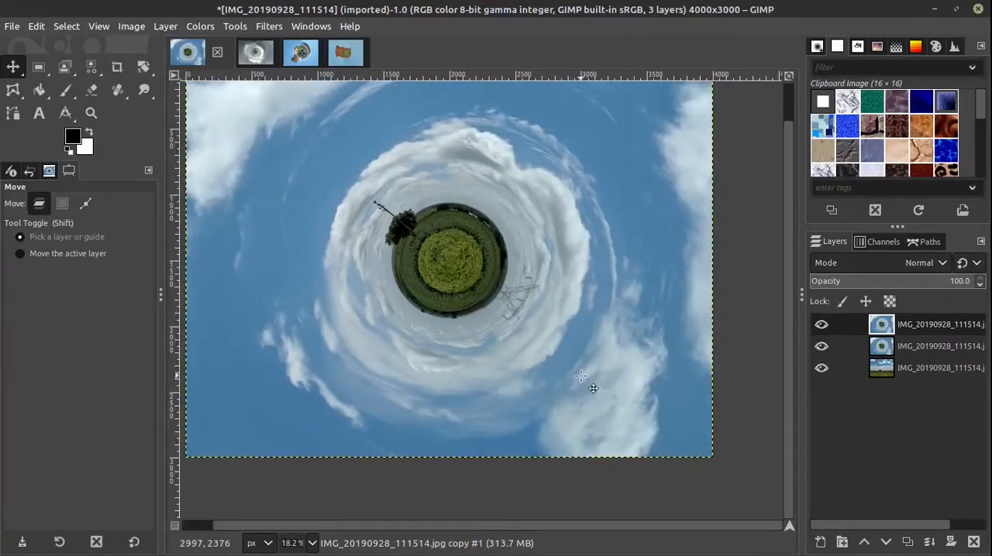
Step: Reduce the healing brush to 83 and extend the outer power line past its broken end, sampling the wire below the pylon
scroll(531, 365, up, 5)
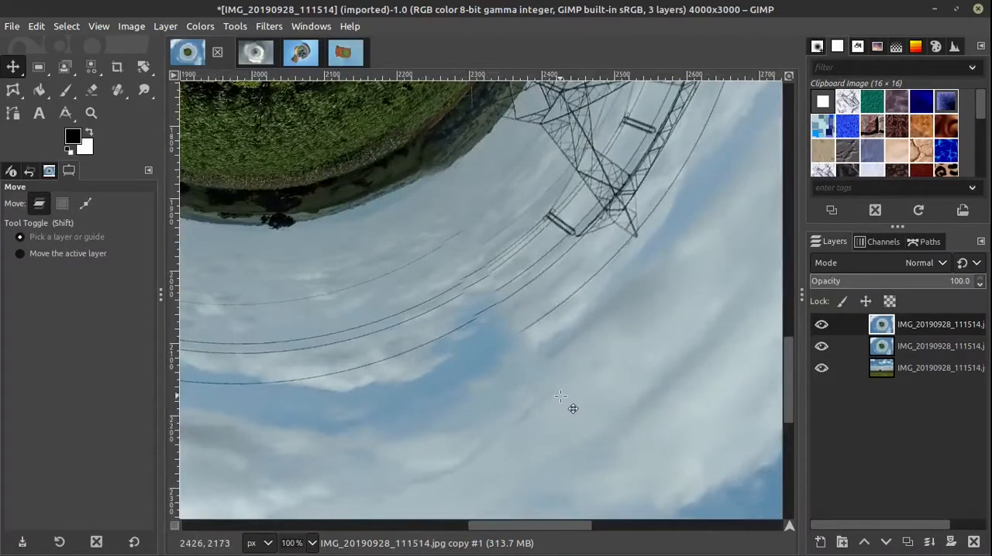
scroll(571, 407, down, 2)
click(117, 90)
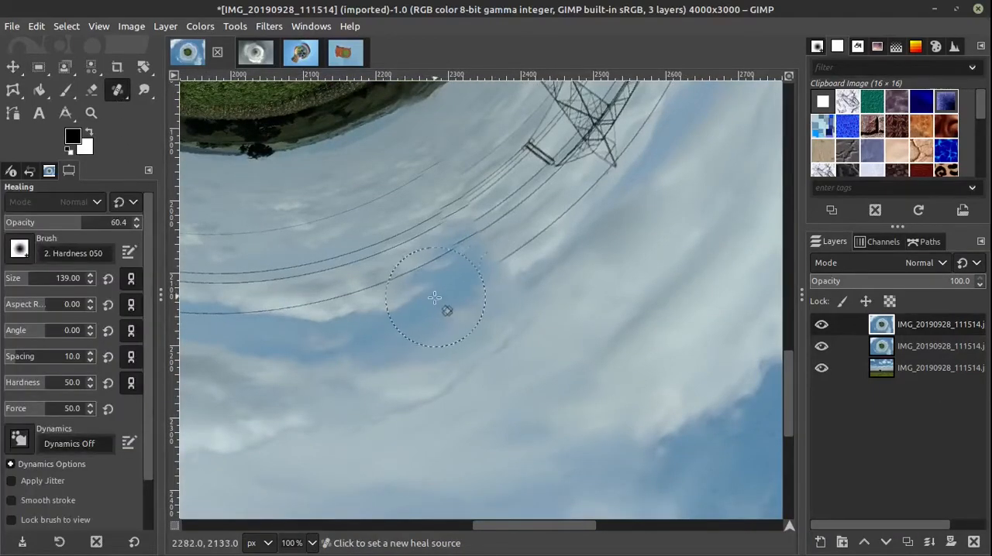
ctrl+click(538, 229)
key(bracketleft)
key(bracketleft)
key(bracketleft)
key(bracketleft)
key(bracketleft)
key(bracketleft)
key(bracketleft)
key(bracketleft)
key(bracketleft)
key(bracketleft)
key(bracketleft)
key(bracketleft)
key(bracketleft)
key(bracketleft)
key(bracketleft)
key(bracketleft)
key(bracketleft)
key(bracketleft)
key(bracketleft)
key(bracketleft)
key(bracketleft)
key(bracketleft)
key(bracketleft)
key(bracketleft)
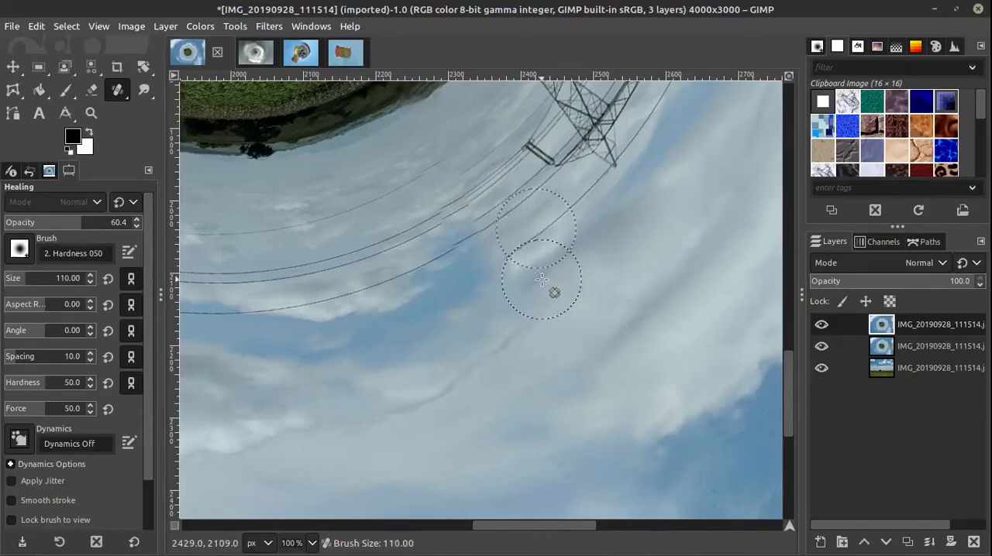
drag(496, 260, 481, 263)
click(488, 267)
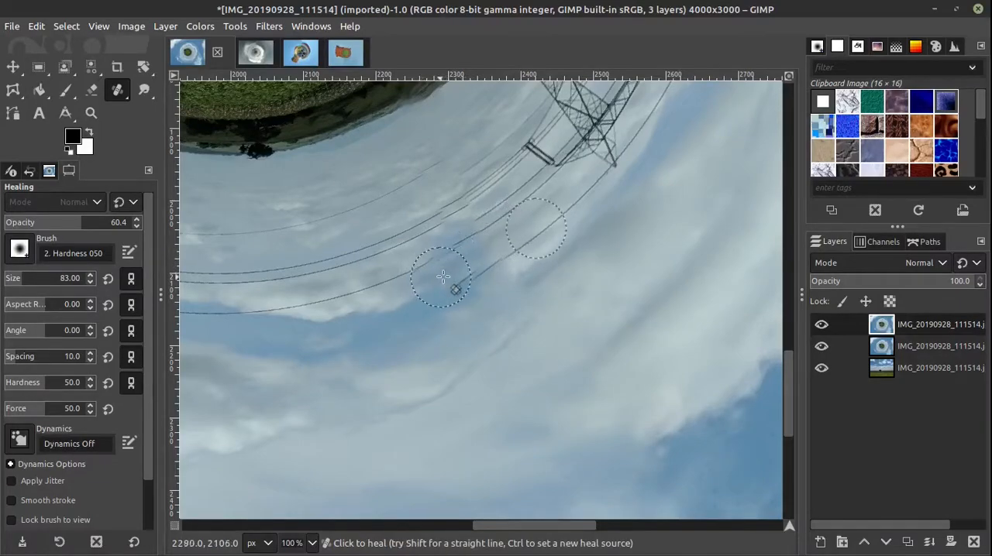
Step: Heal the blue gap at the broken power line's end using the nearby cloud edge as source, and reduce the brush to 45
ctrl+click(371, 316)
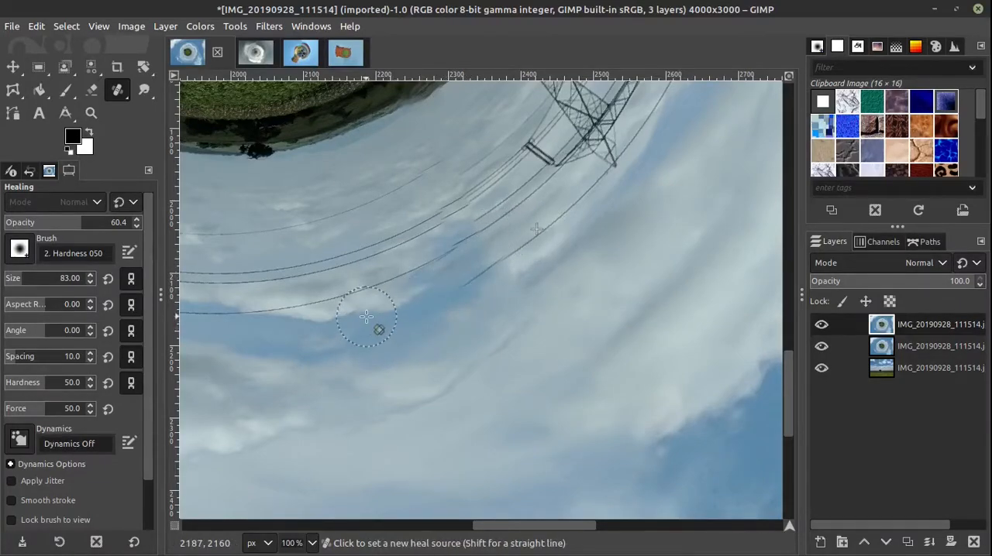
mouse_move(472, 278)
mouse_down()
mouse_move(494, 265)
mouse_move(461, 269)
mouse_move(466, 257)
mouse_move(498, 241)
mouse_move(462, 261)
mouse_up()
key(bracketleft)
key(bracketleft)
key(bracketleft)
key(bracketleft)
key(bracketleft)
key(bracketleft)
key(bracketleft)
key(bracketleft)
key(bracketleft)
key(bracketleft)
key(bracketleft)
key(bracketleft)
key(bracketleft)
key(bracketleft)
key(bracketleft)
key(bracketleft)
key(bracketleft)
key(bracketleft)
key(bracketleft)
key(bracketleft)
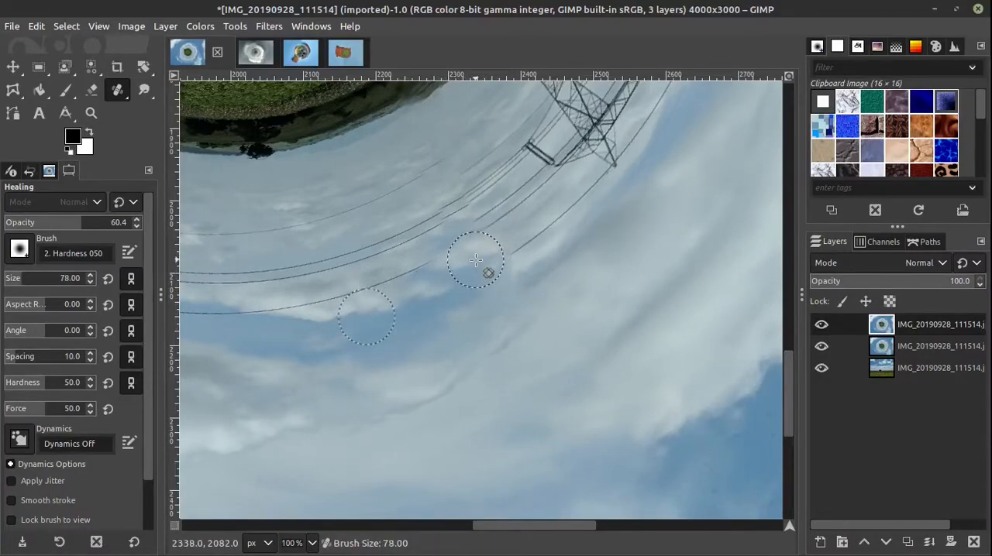
key(bracketleft)
key(bracketleft)
key(bracketleft)
key(bracketleft)
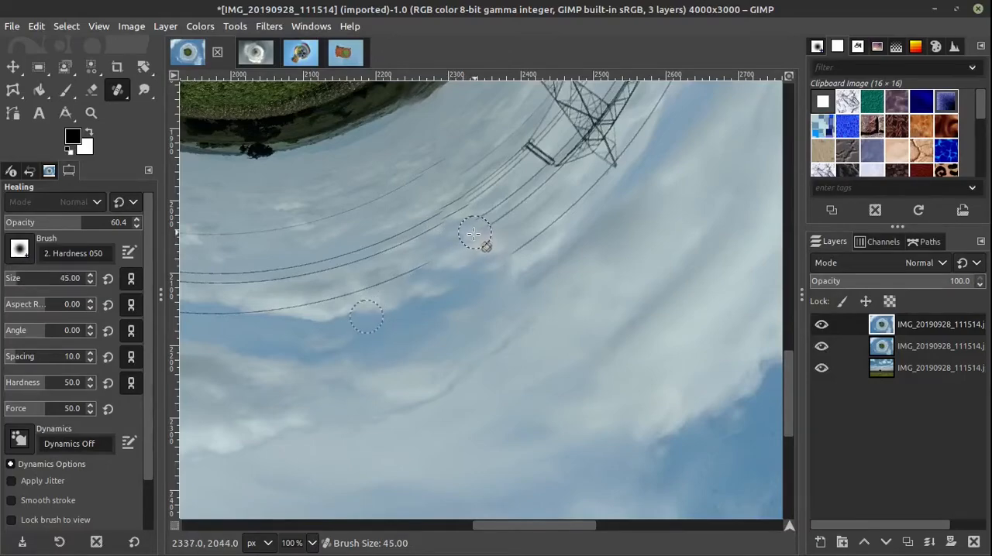
scroll(509, 303, down, 3)
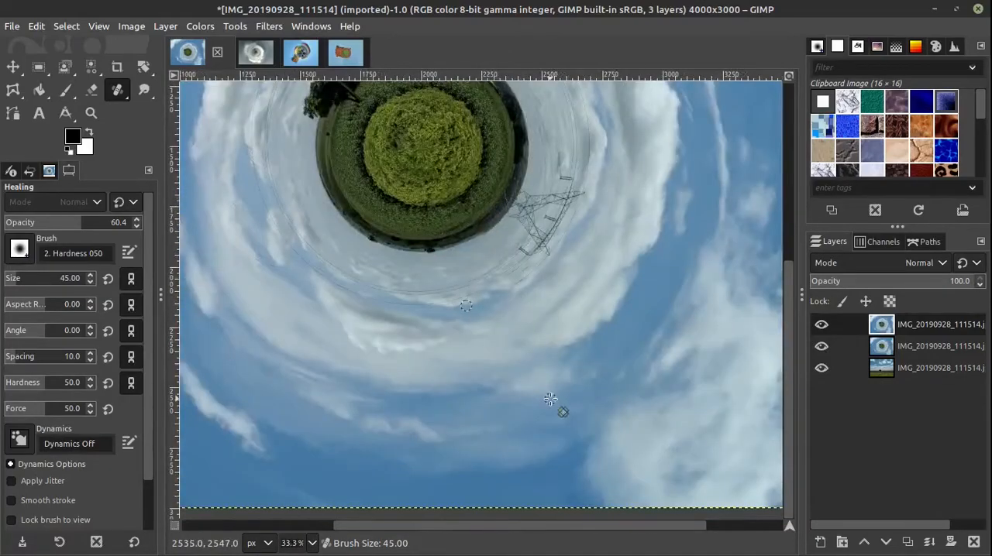
scroll(547, 393, down, 2)
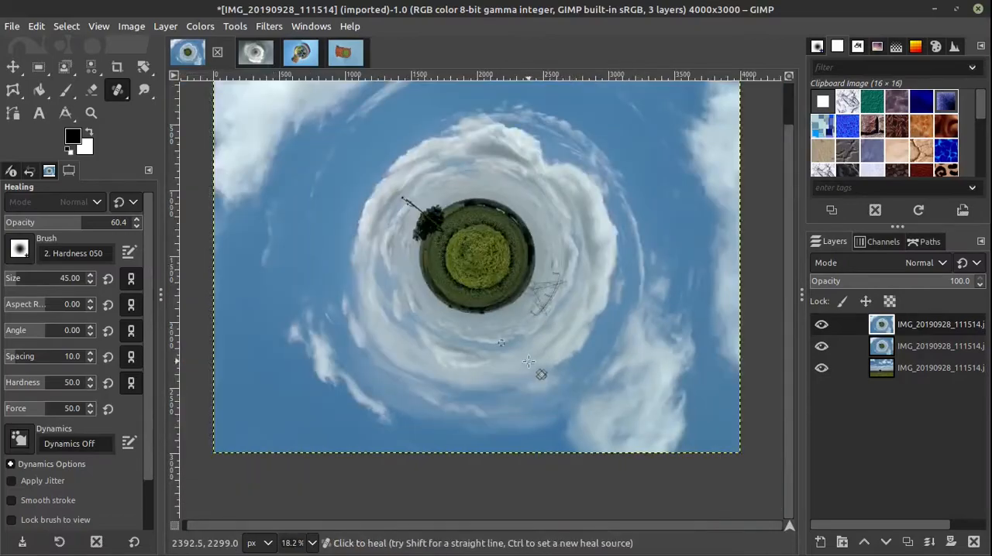
Step: With the Move tool active, compare the original photo with the healed planet, leaving only the top layer visible
click(18, 69)
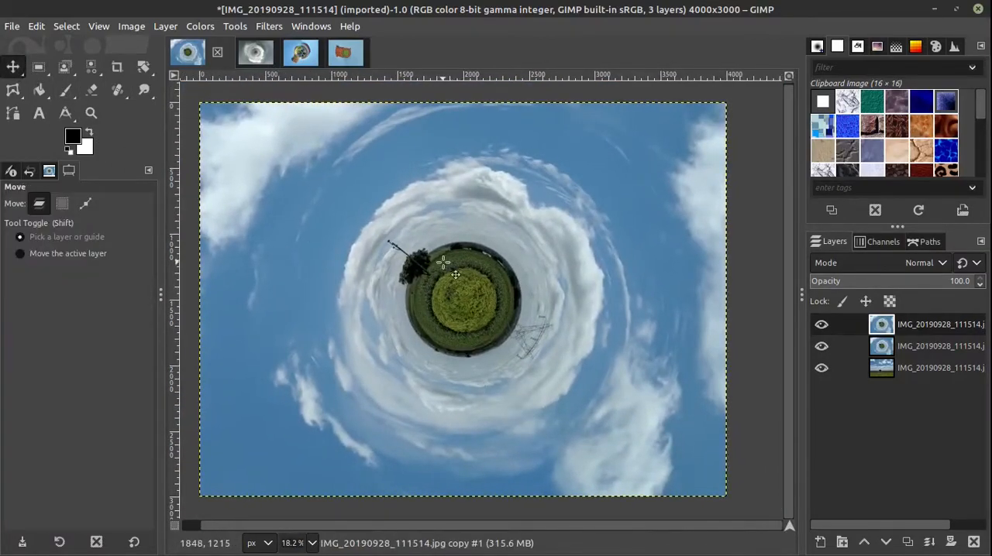
scroll(517, 341, up, 1)
scroll(515, 339, down, 1)
shift+click(821, 370)
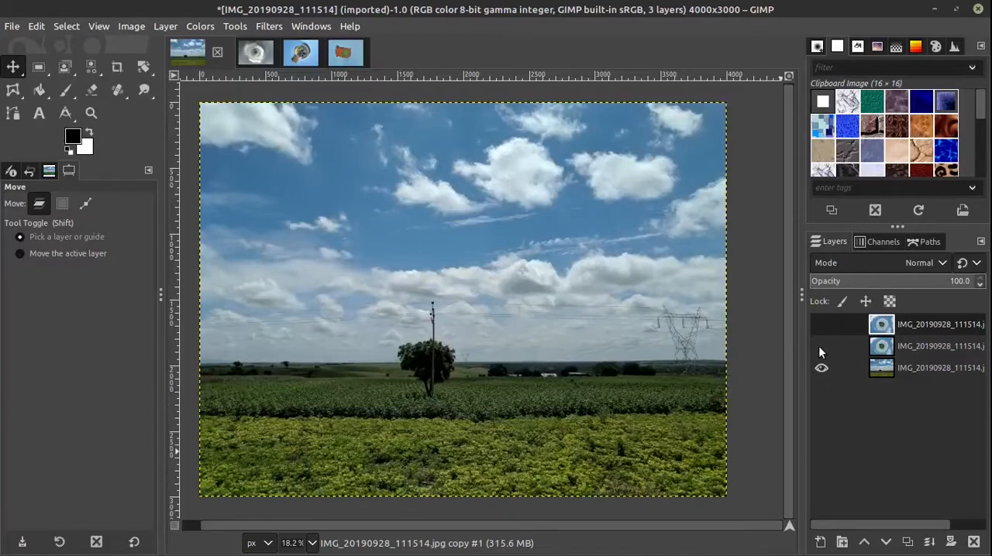
shift+click(821, 325)
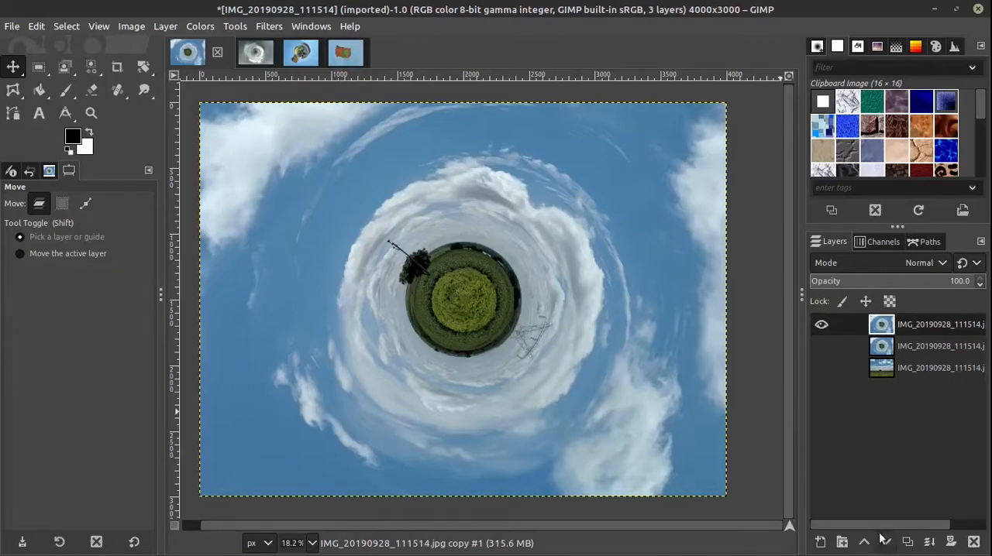
Step: Duplicate the healed planet layer and open Color Balance for the copy, keeping the planet in view beside the dialog
click(908, 541)
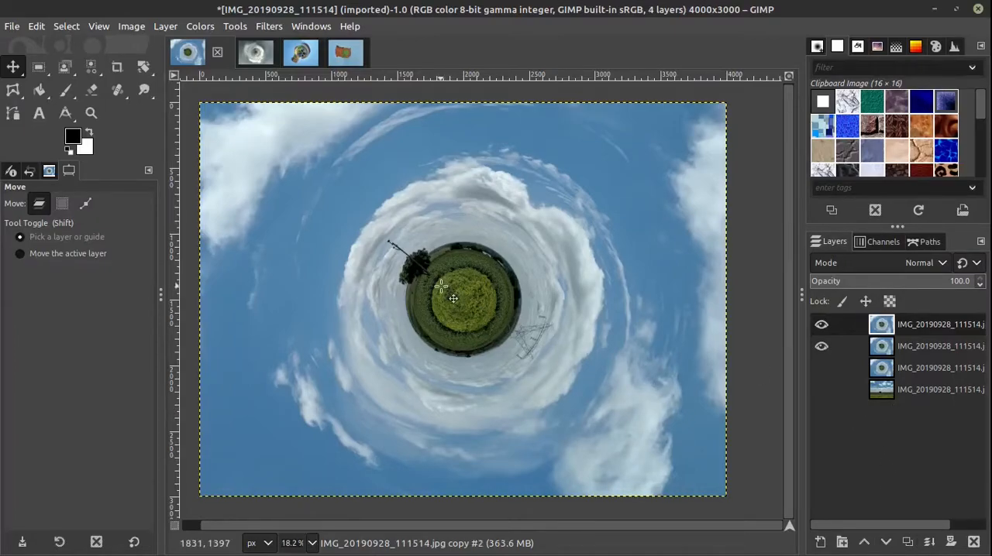
click(208, 26)
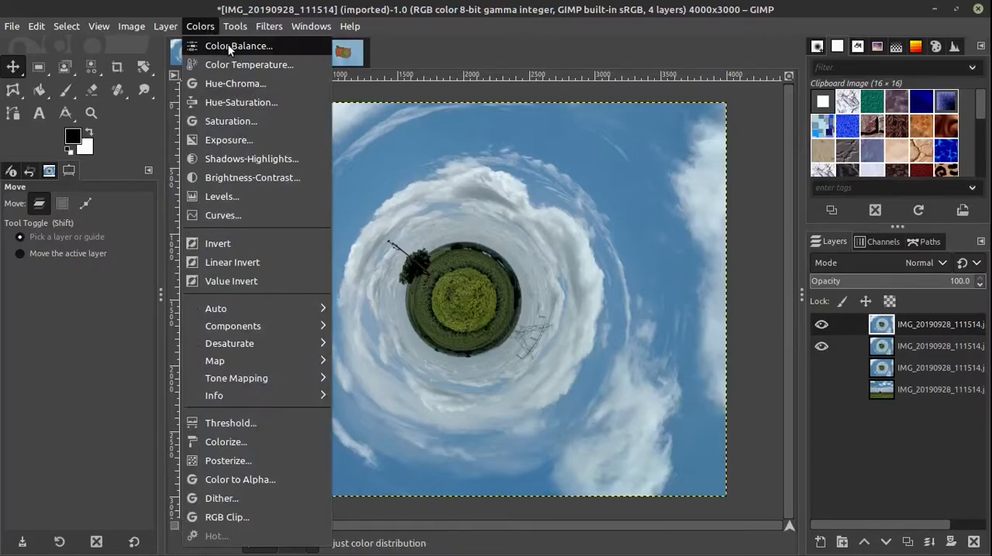
click(228, 44)
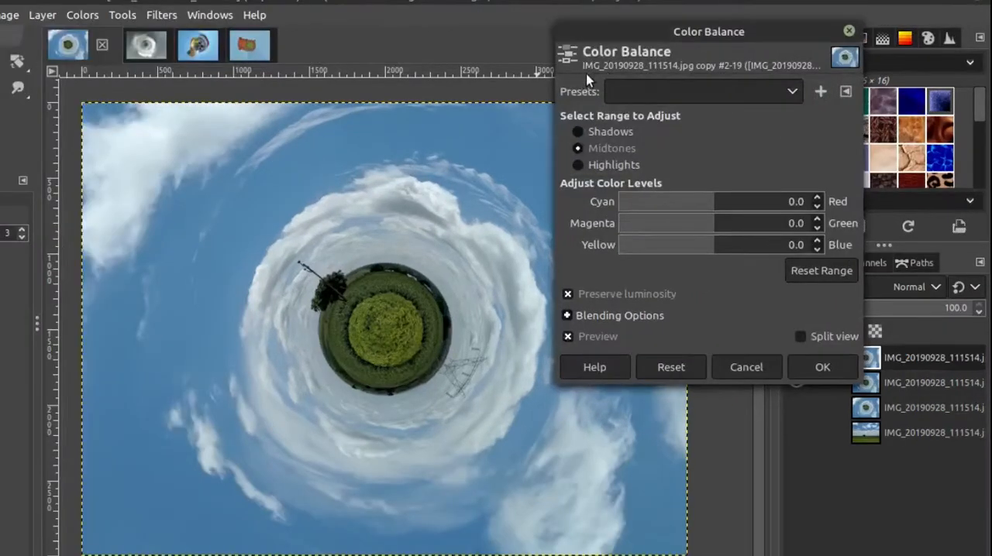
drag(631, 33, 633, 11)
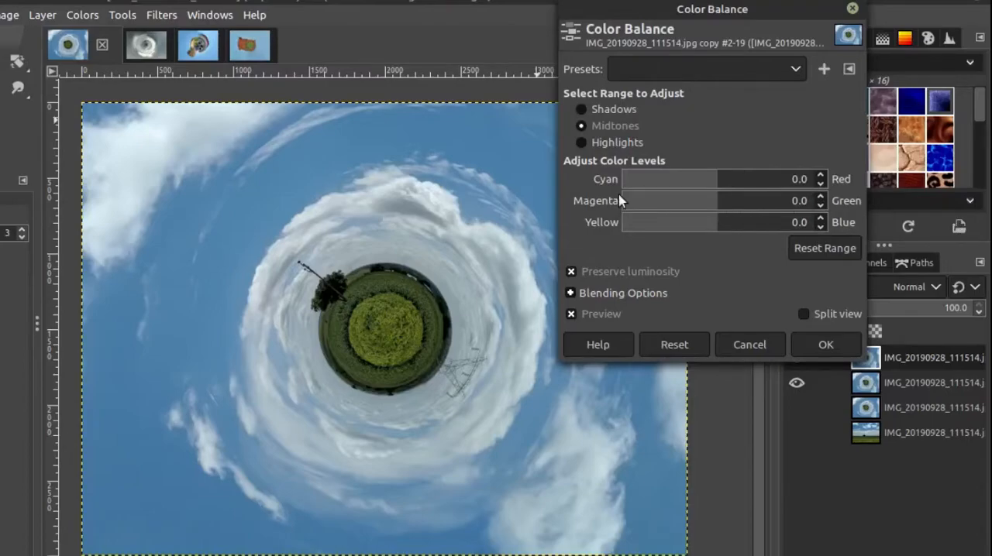
drag(512, 408, 450, 413)
Step: Try shifting the highlights toward blue with a Yellow-Blue value of 11
click(597, 142)
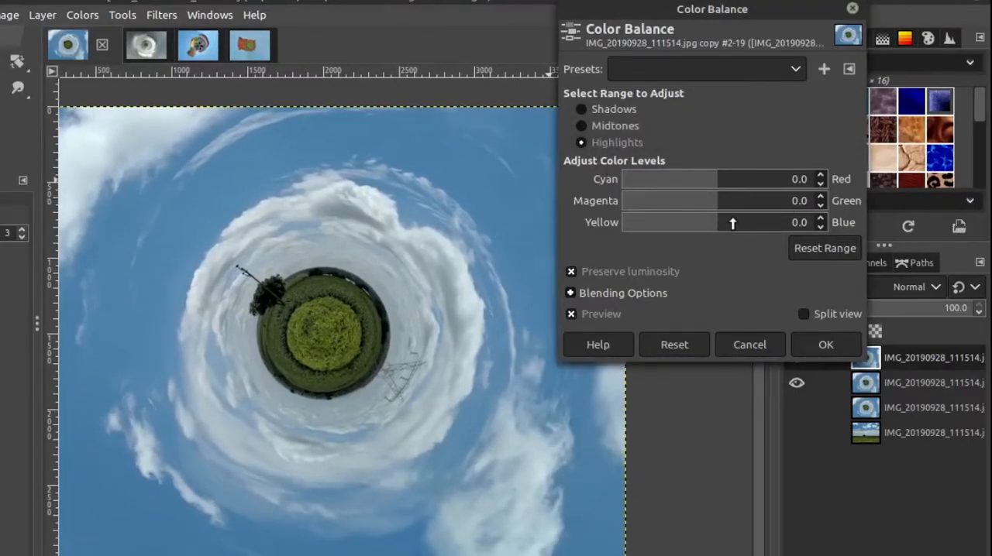
scroll(732, 223, up, 9)
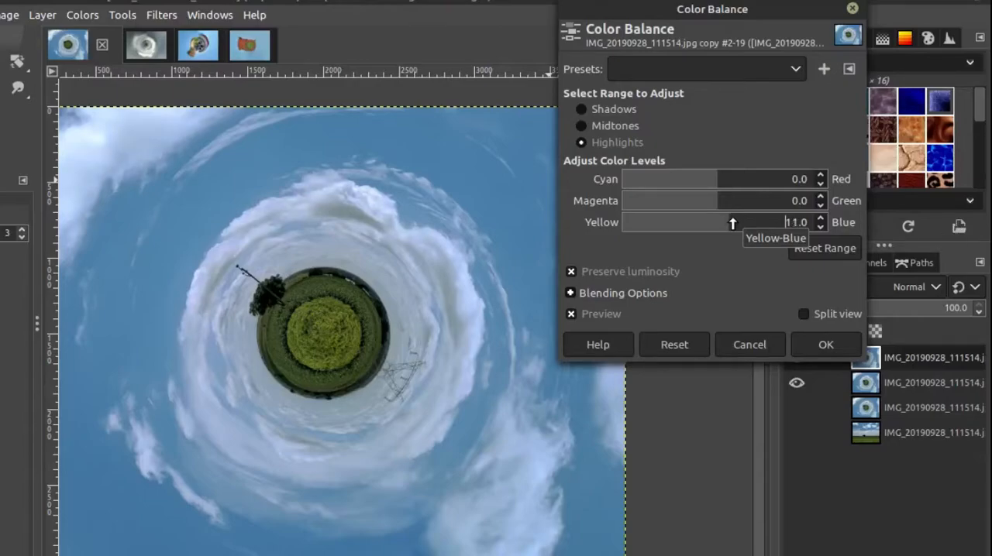
scroll(733, 223, down, 4)
scroll(732, 224, down, 4)
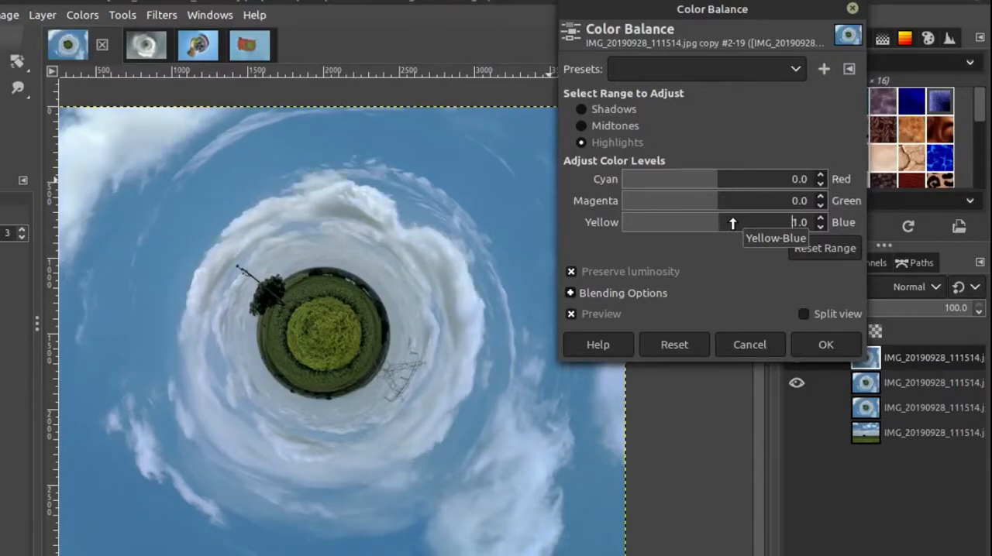
Step: Set the midtones color balance to -7 for Cyan-Red, 0 for Magenta-Green and 10 for Yellow-Blue
click(634, 127)
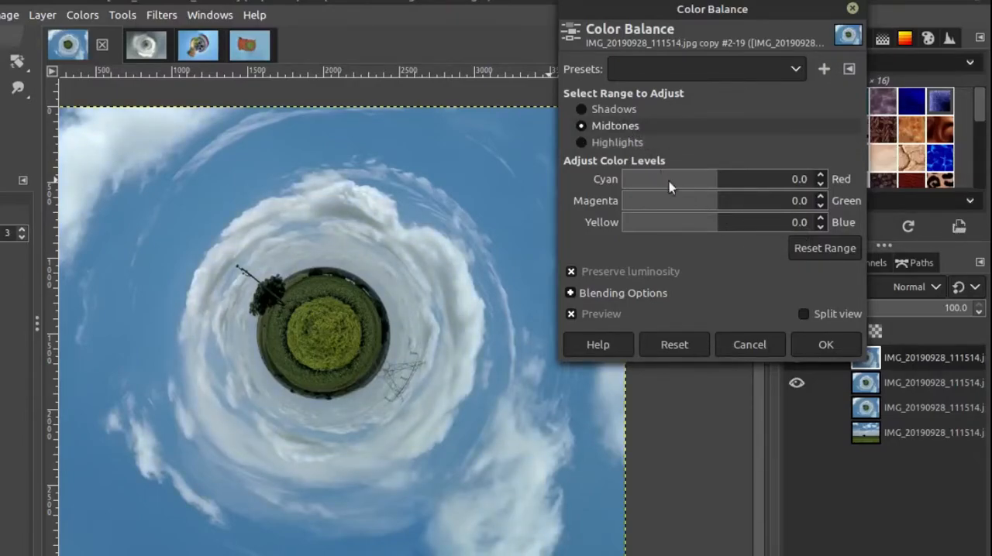
scroll(727, 224, up, 4)
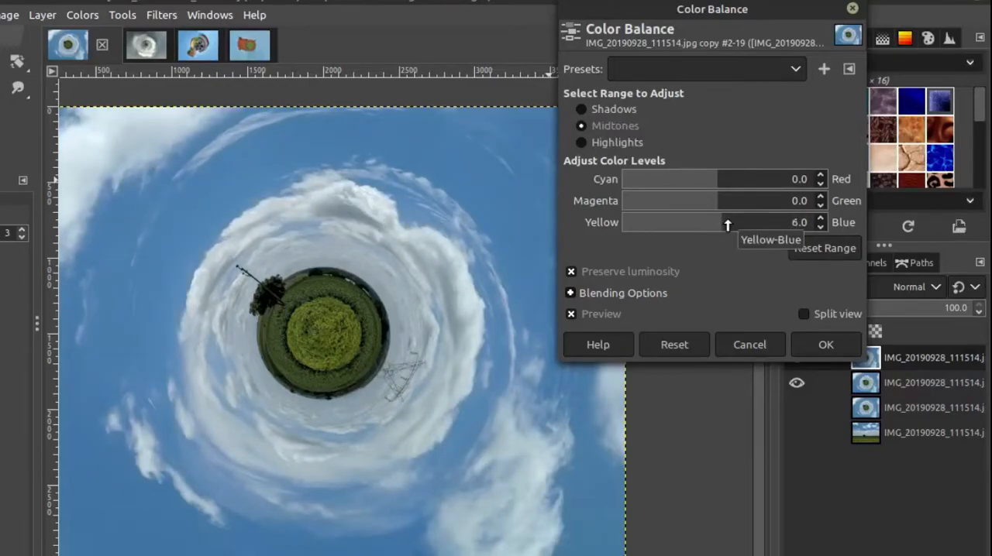
scroll(728, 224, up, 3)
scroll(728, 224, up, 1)
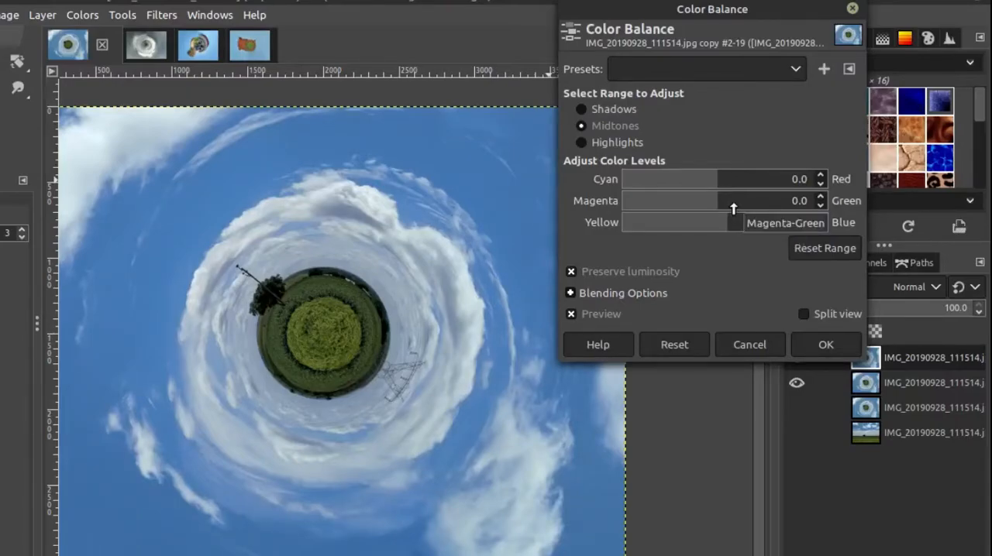
scroll(733, 208, down, 6)
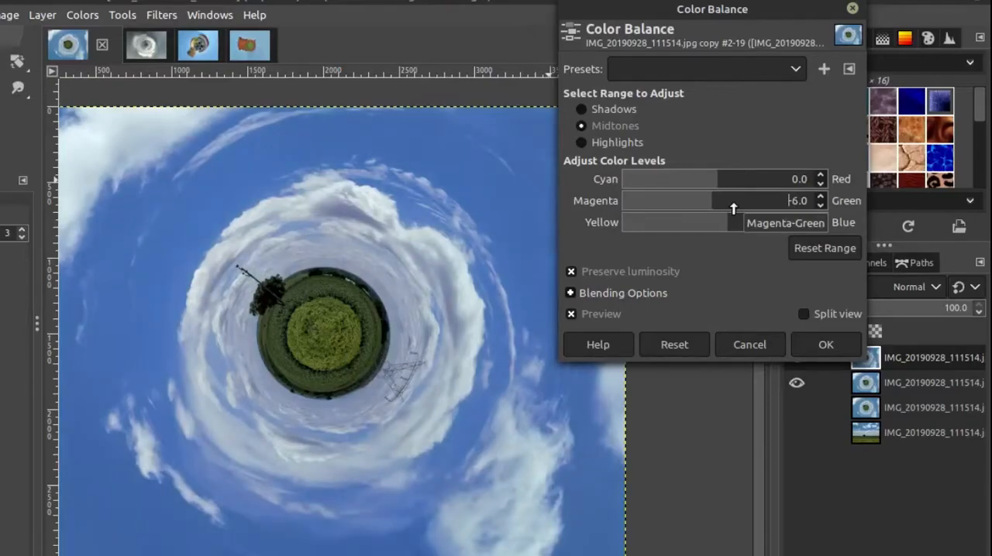
scroll(734, 208, up, 4)
scroll(733, 209, up, 2)
scroll(732, 181, down, 6)
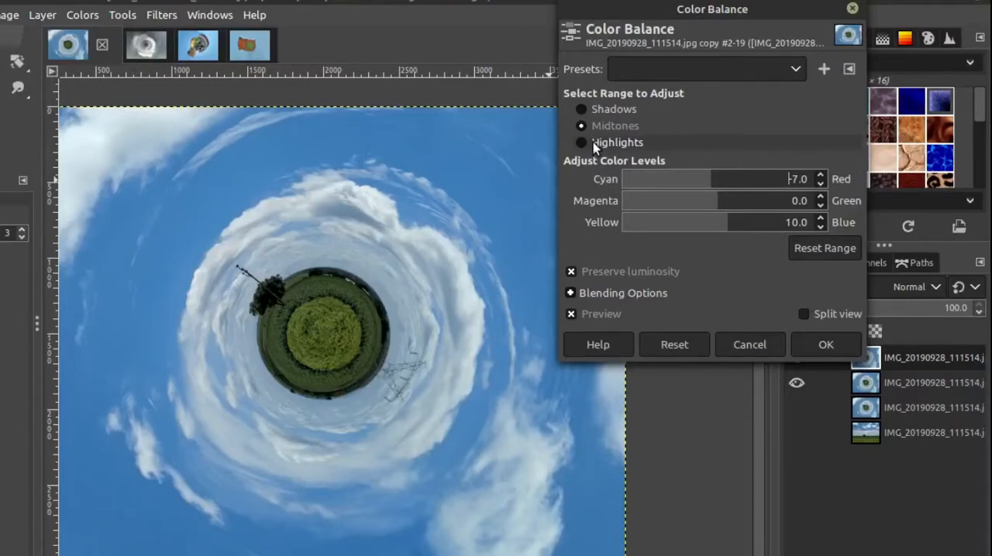
Step: Set the shadows' Magenta-Green balance to 5, compare with and without the preview, and apply the color balance
click(597, 108)
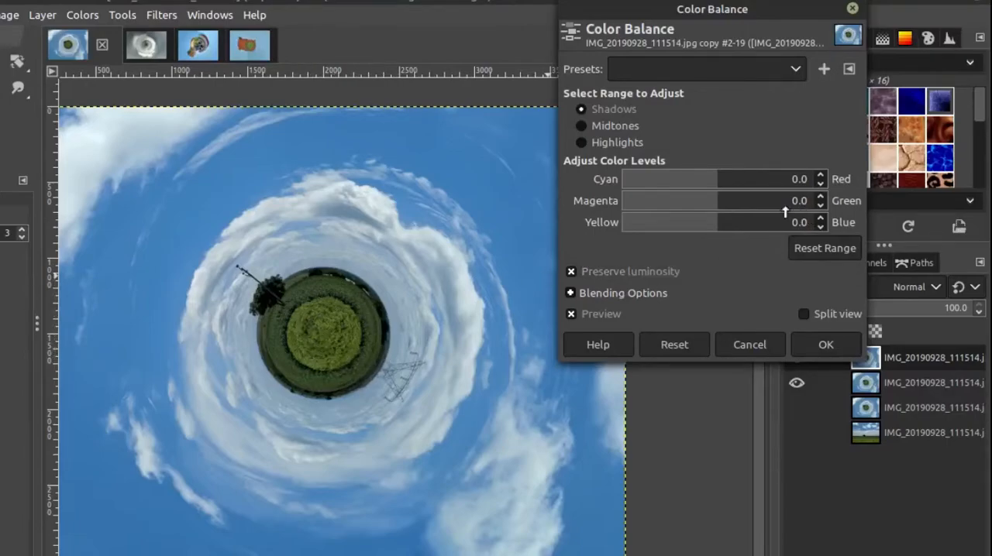
scroll(730, 212, up, 1)
scroll(730, 212, up, 1)
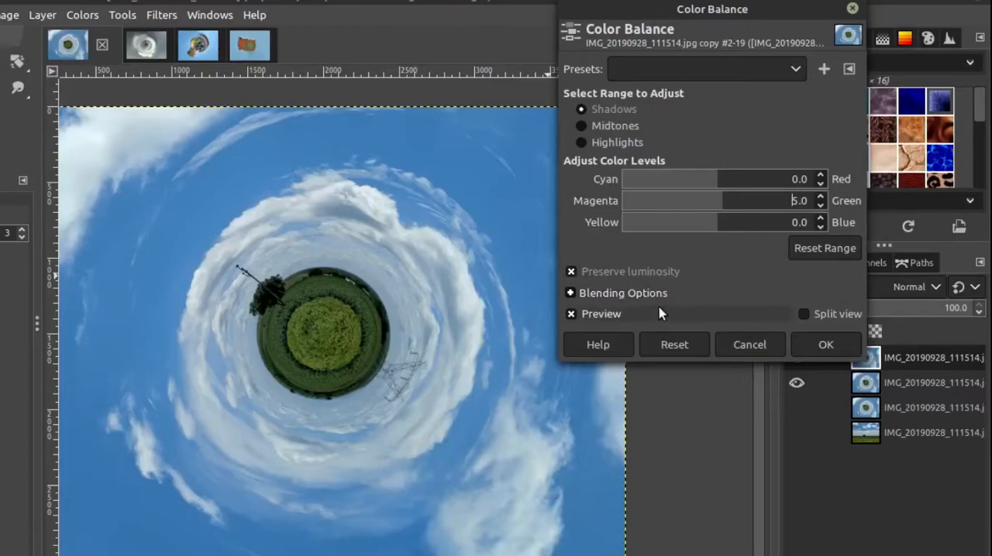
drag(636, 42, 663, 41)
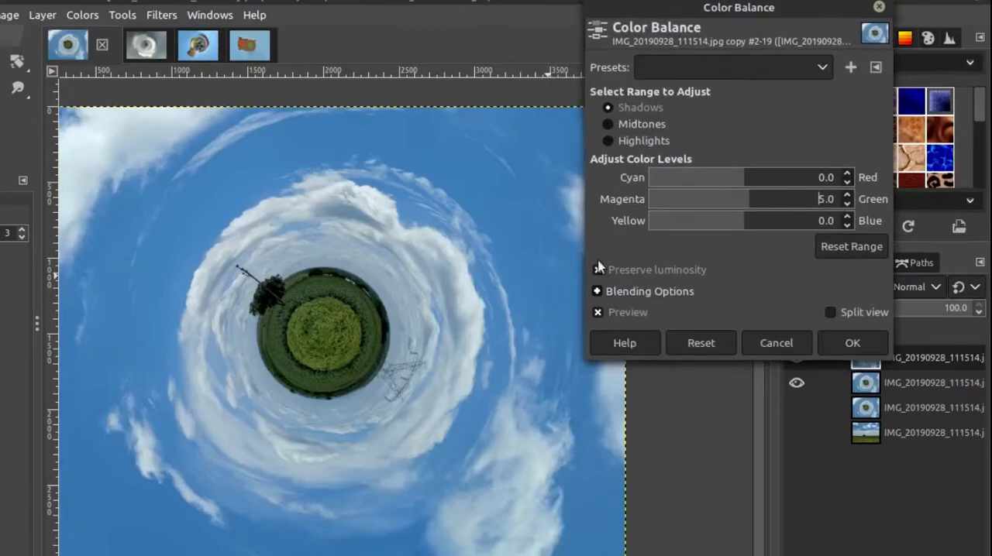
click(598, 313)
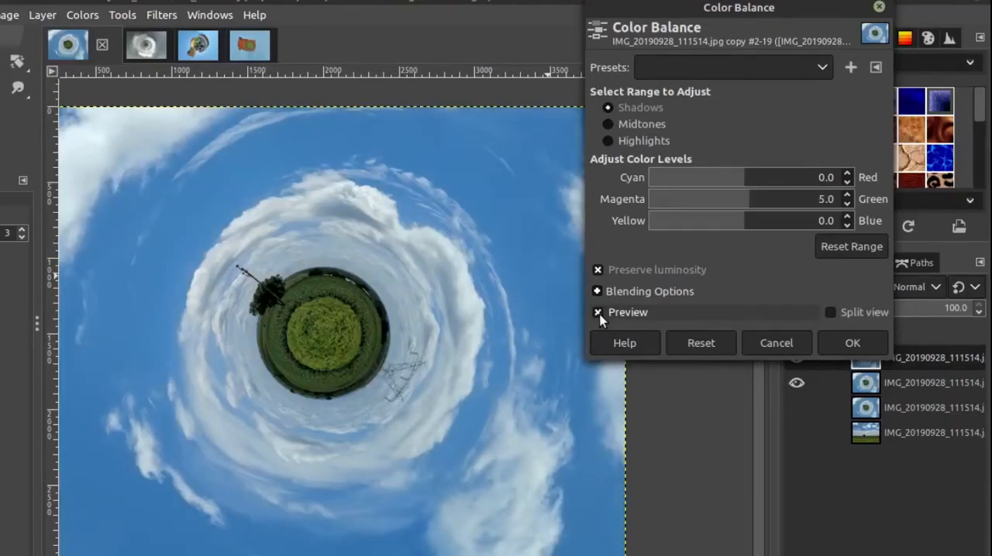
click(599, 312)
click(848, 342)
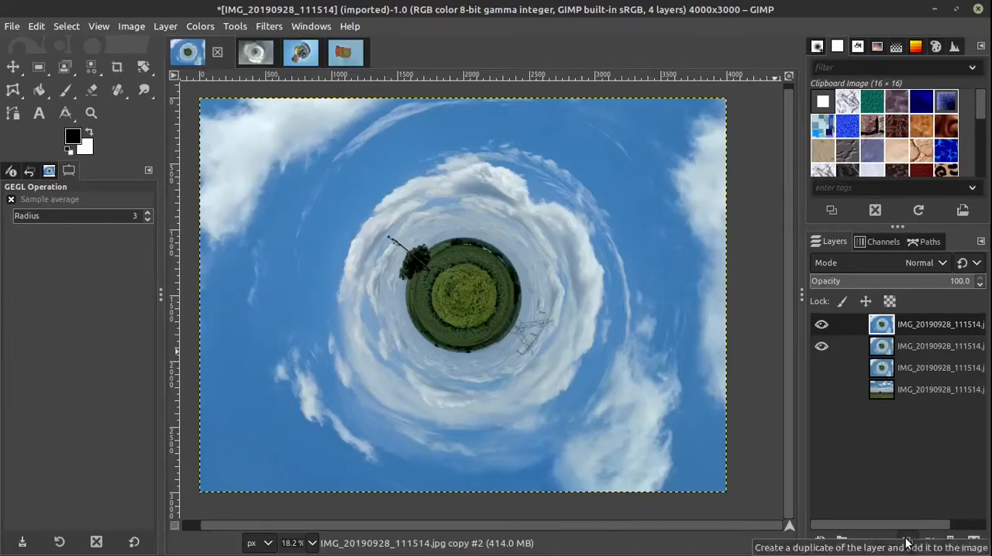
Step: Duplicate the color-balanced layer and apply the automatic Color Enhance to the copy
click(907, 545)
click(199, 26)
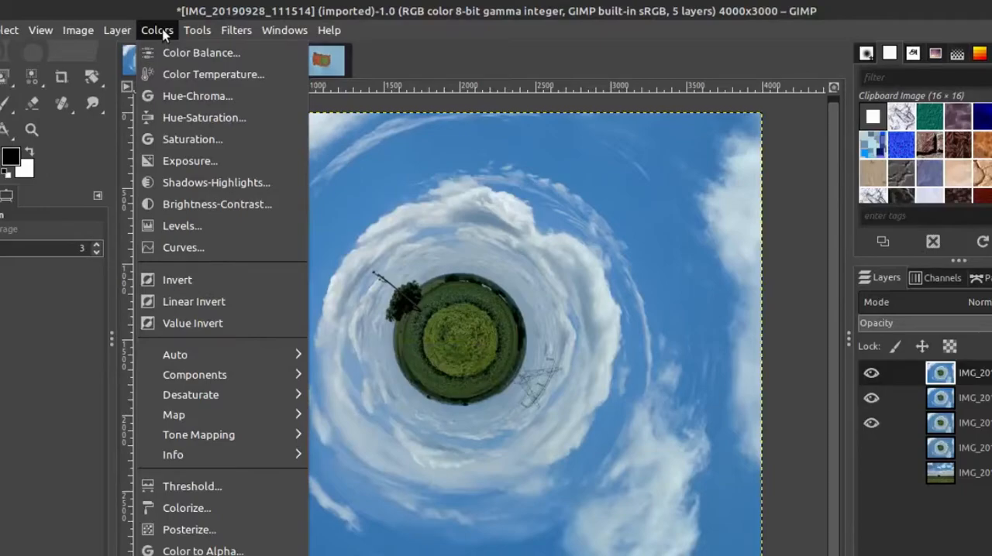
mouse_move(236, 357)
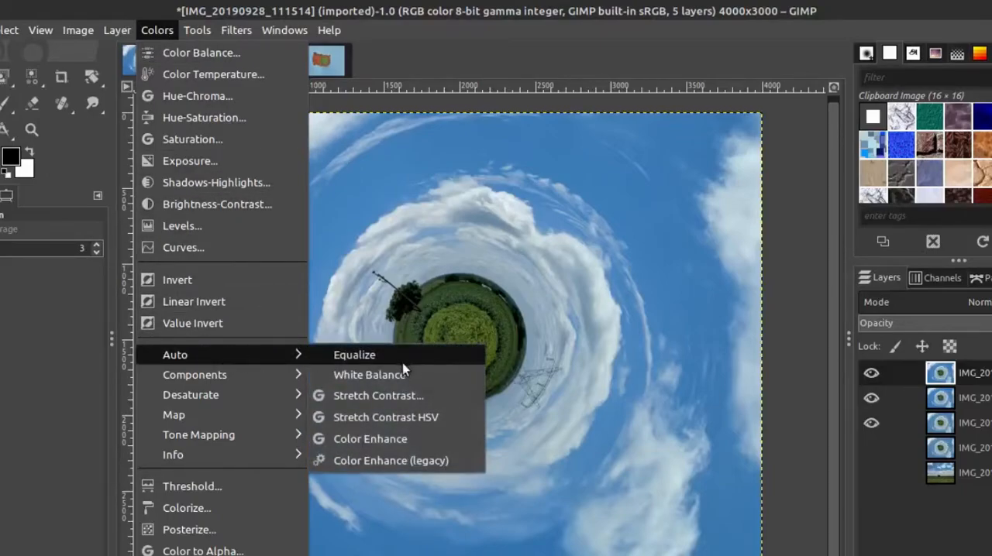
click(390, 439)
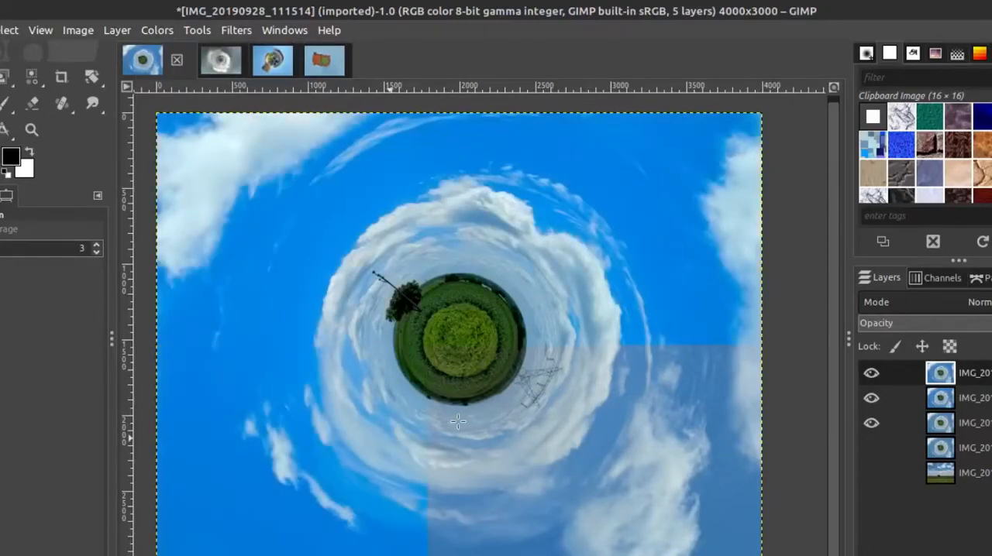
scroll(587, 443, down, 1)
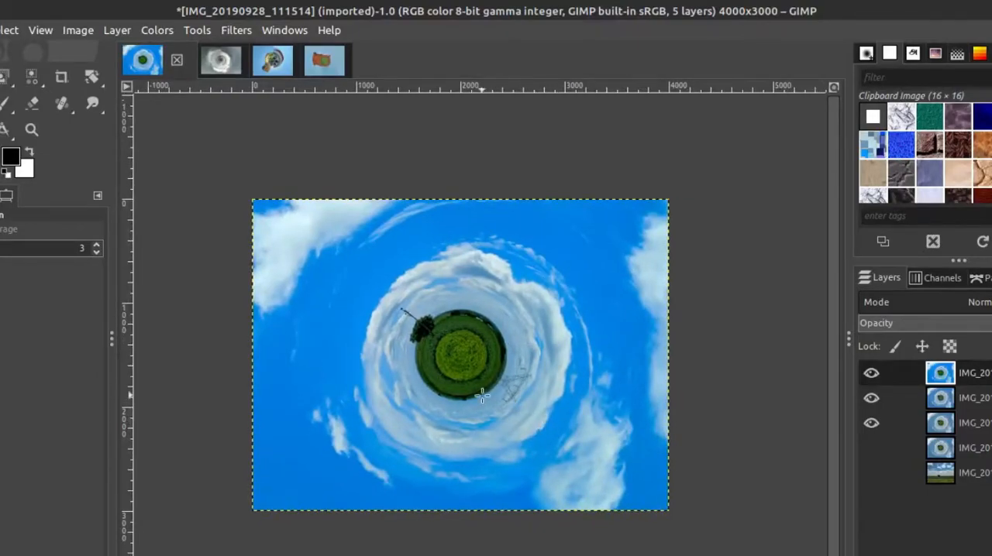
Step: Reduce the opacity of the color-enhanced top layer to 50
scroll(482, 396, up, 1)
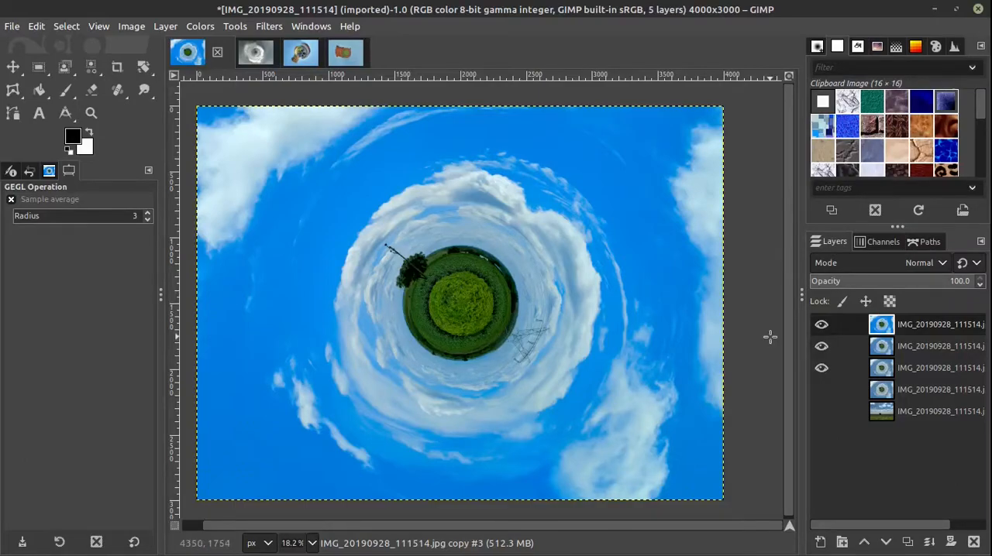
scroll(918, 286, down, 20)
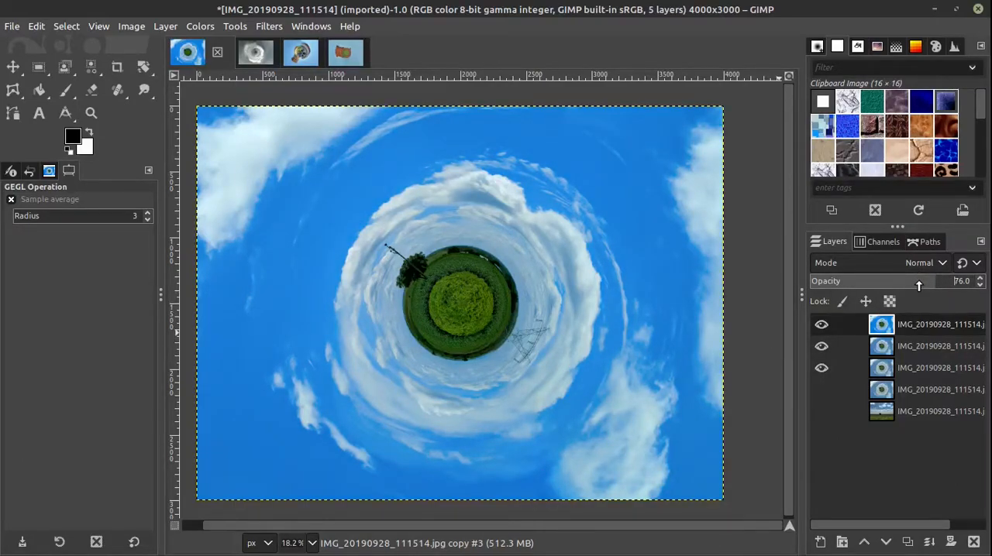
scroll(919, 286, down, 14)
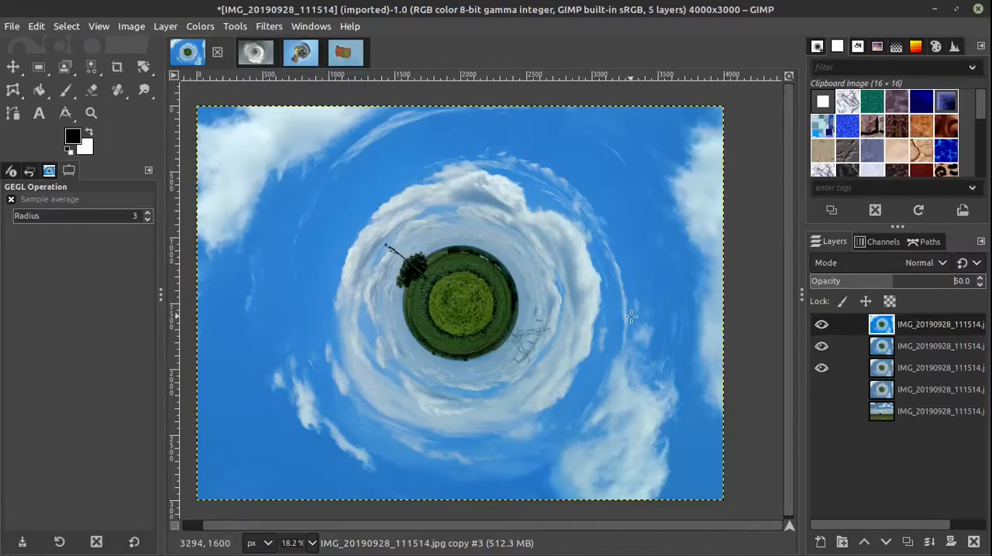
Step: Compare the image with and without the color-enhanced top layer, and raise that layer's opacity to 70
key(minus)
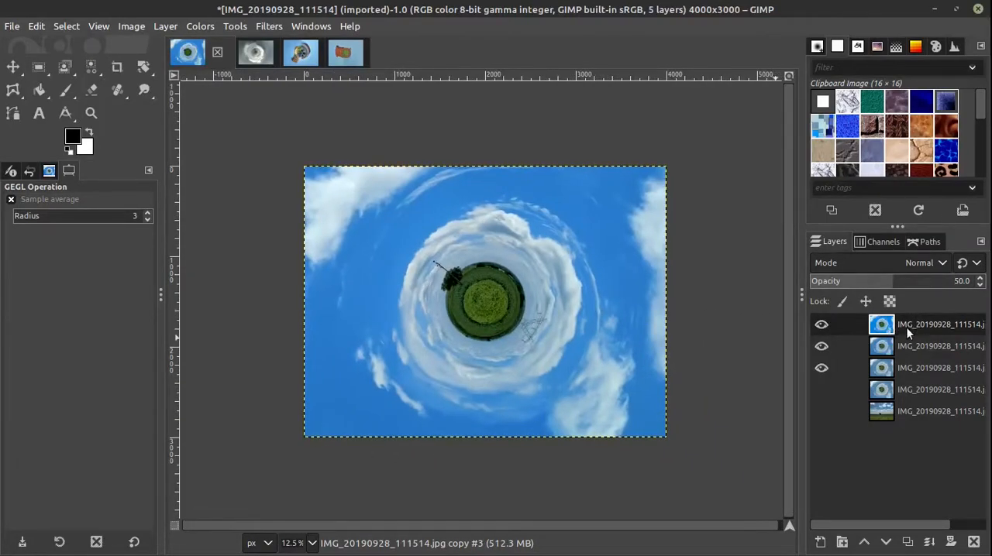
click(828, 325)
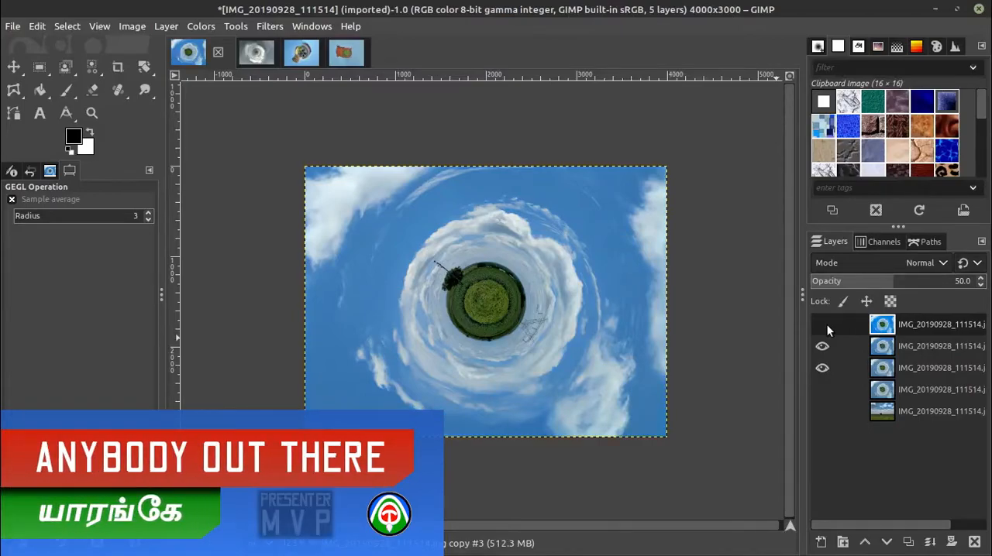
click(827, 325)
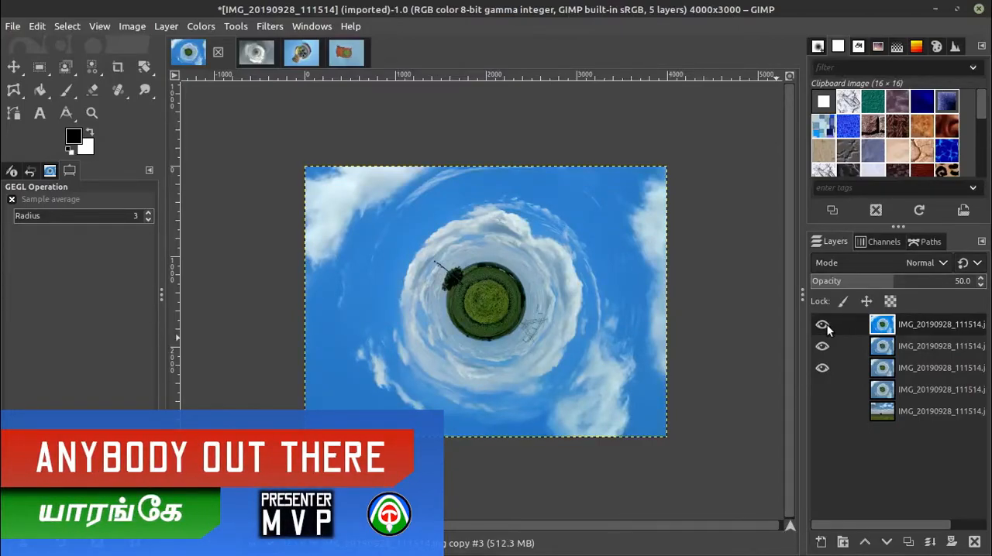
click(897, 285)
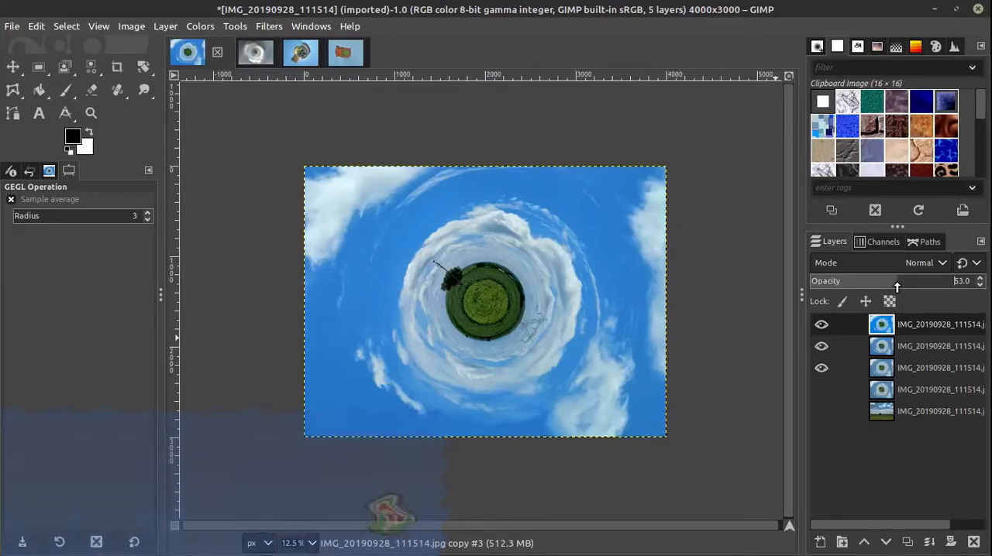
scroll(898, 287, up, 7)
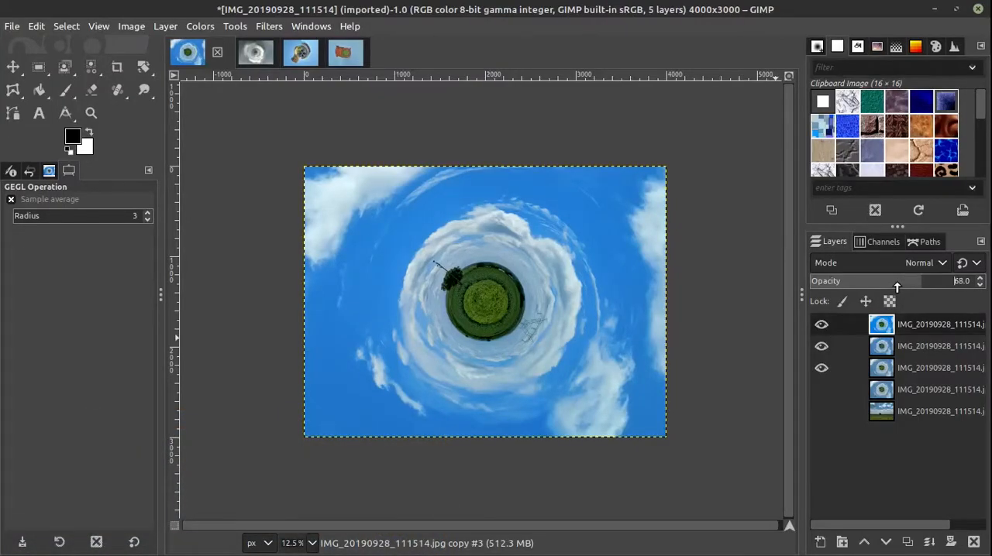
scroll(897, 287, up, 3)
Step: Shape a contrast curve on the top layer's Value channel with points at input 63, output 53 and input 190, output 201
click(199, 27)
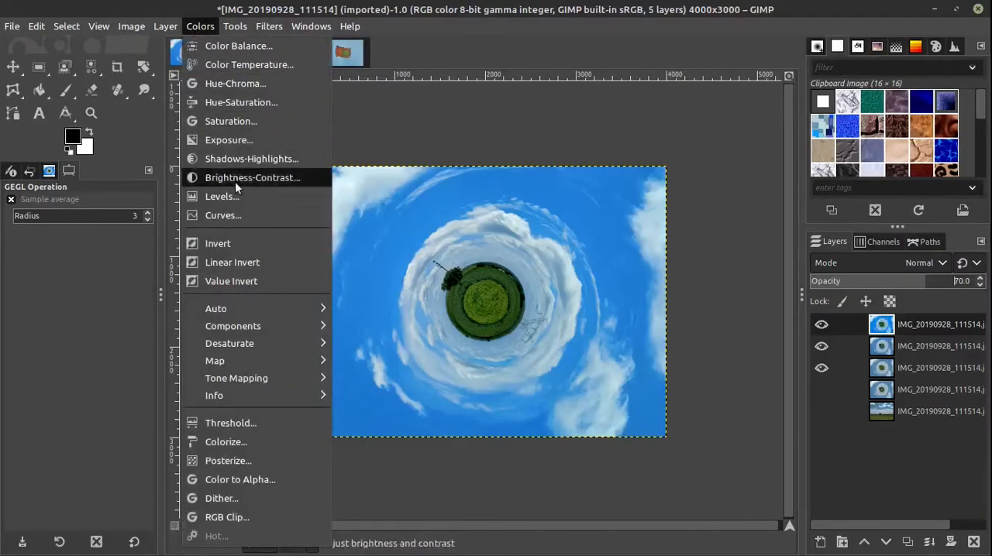
click(246, 214)
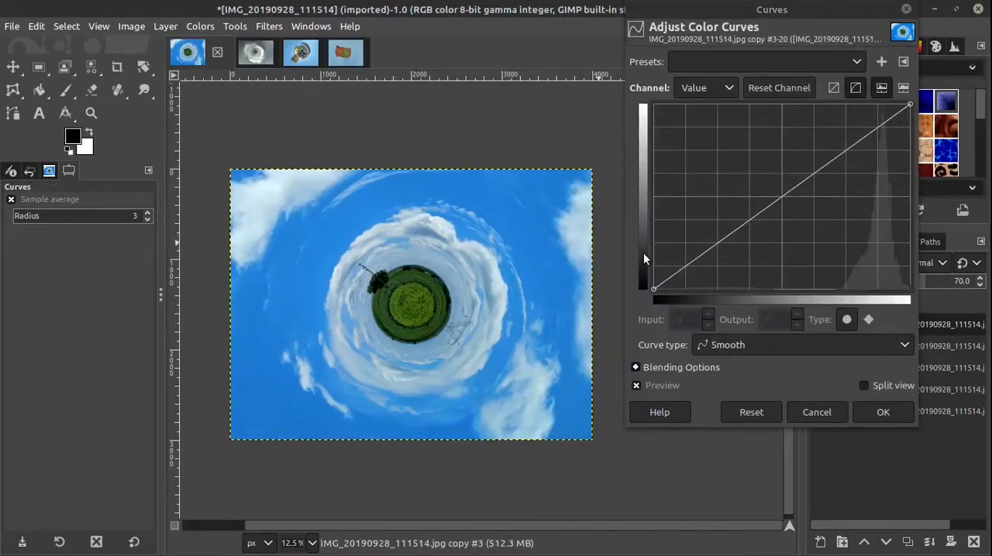
click(198, 27)
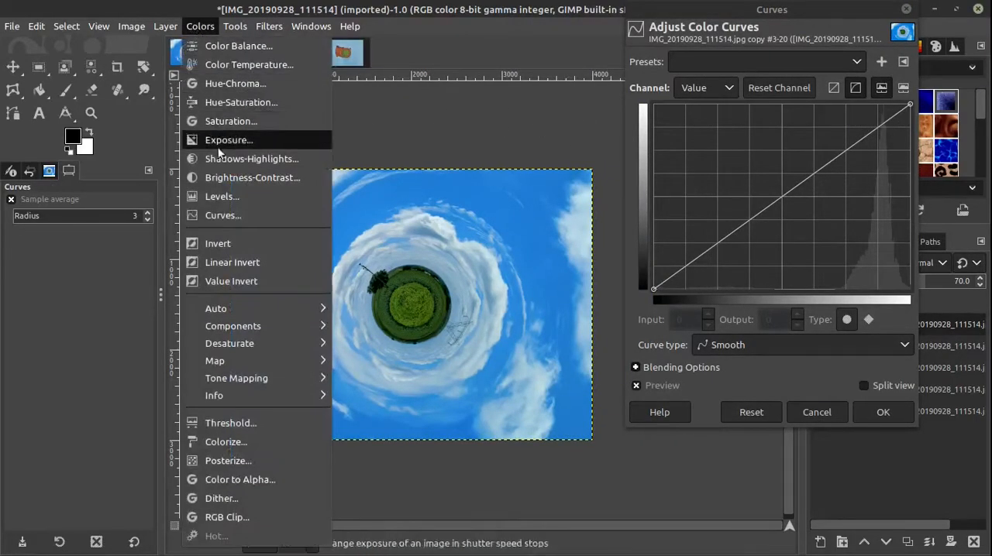
click(400, 196)
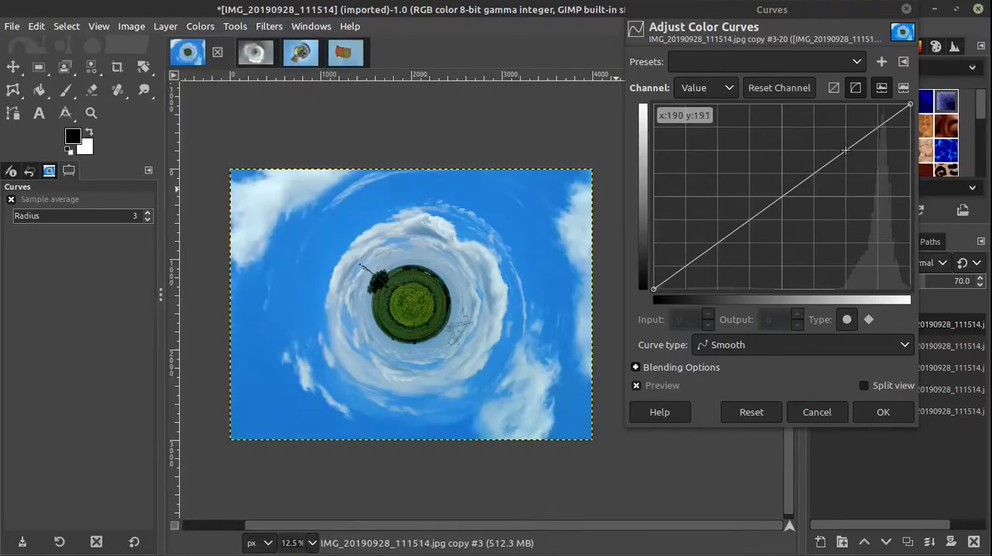
drag(845, 150, 845, 144)
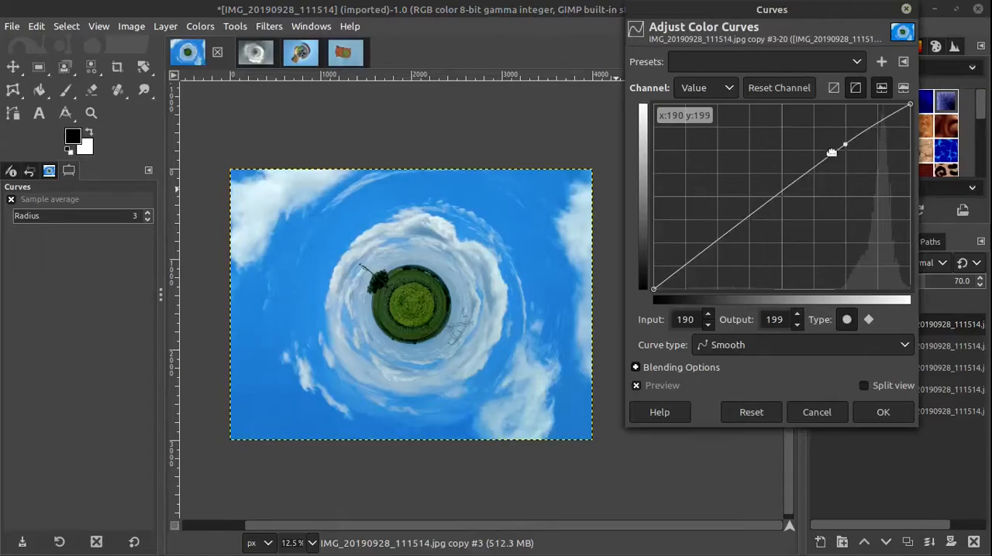
drag(717, 243, 717, 250)
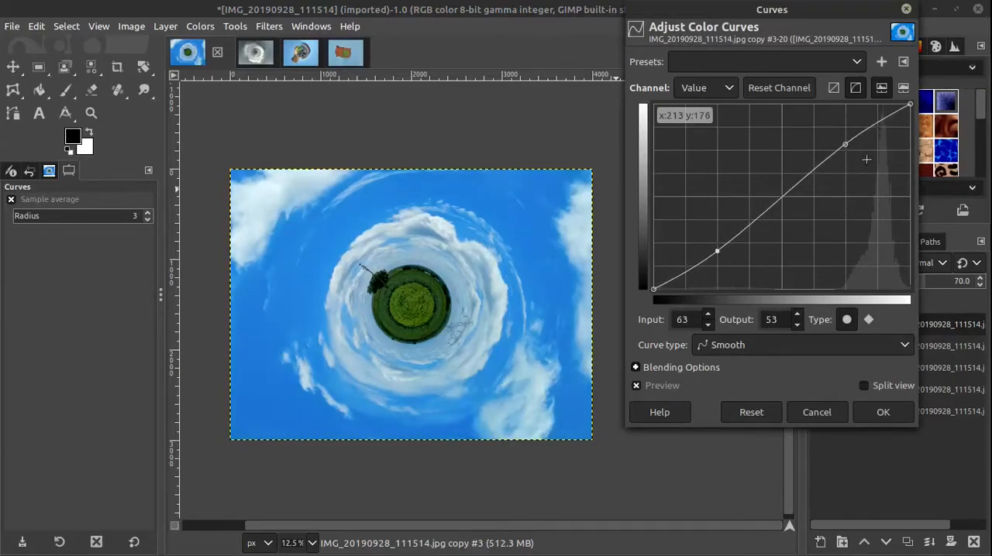
click(847, 146)
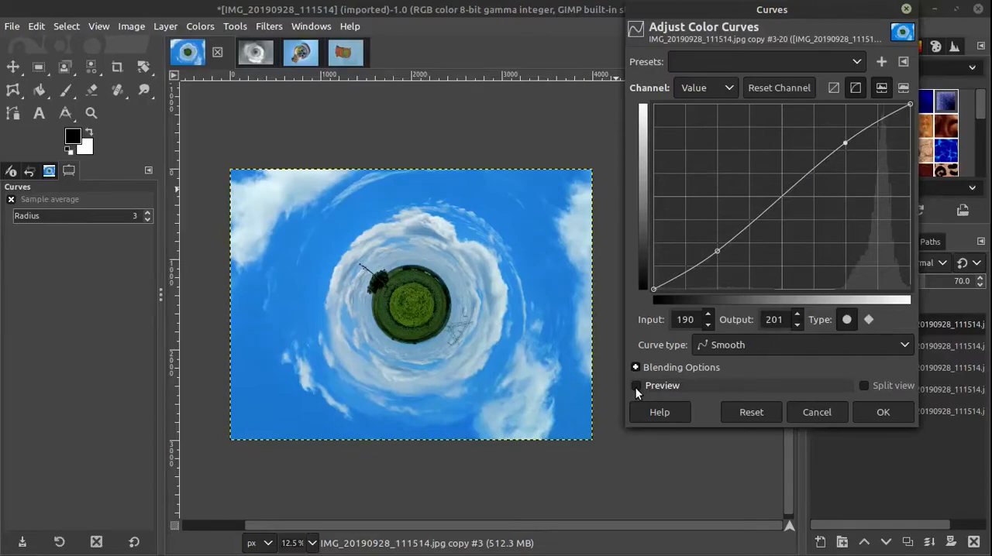
Step: Compare the little planet with and without the curves preview and apply the adjustment
ctrl+scroll(388, 303, up, 2)
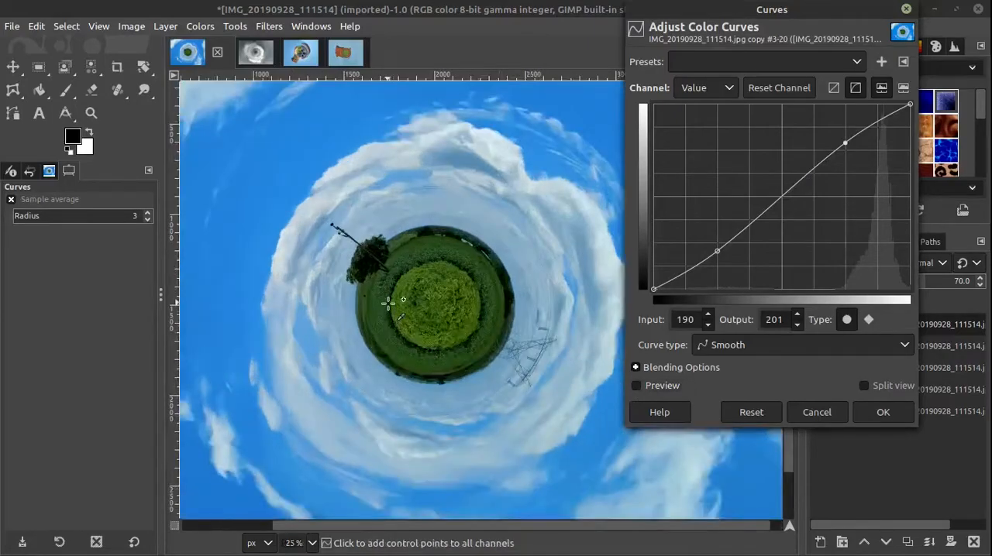
drag(458, 370, 436, 361)
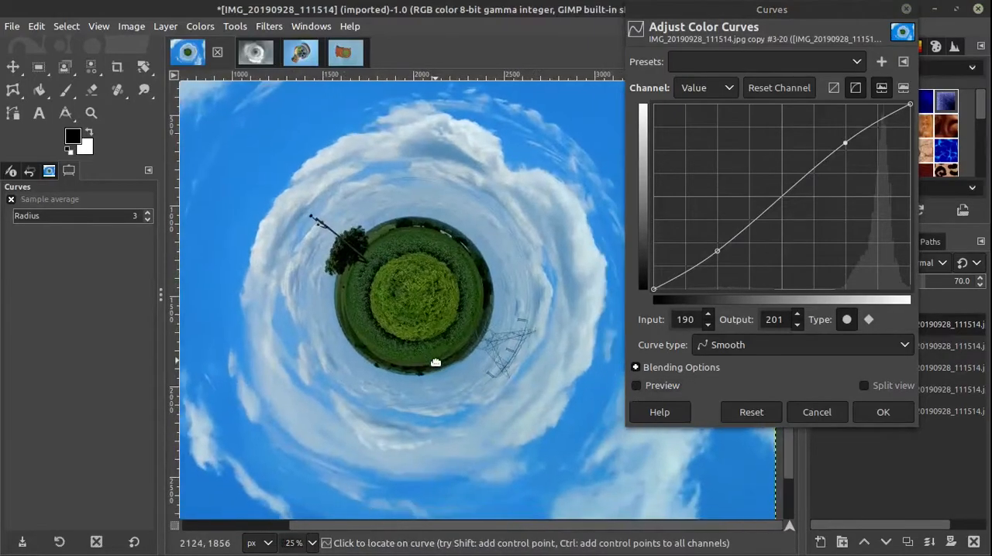
click(637, 386)
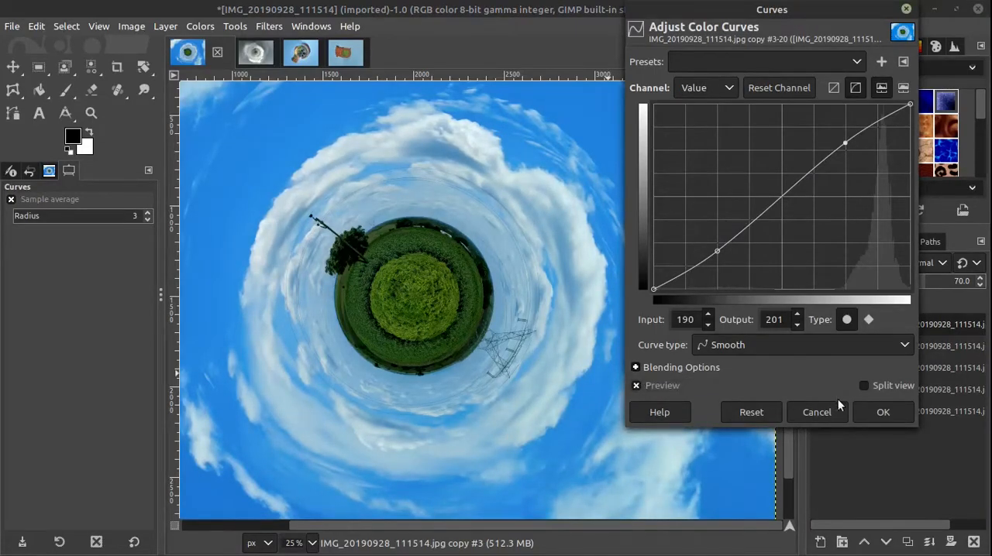
click(884, 413)
scroll(603, 331, down, 1)
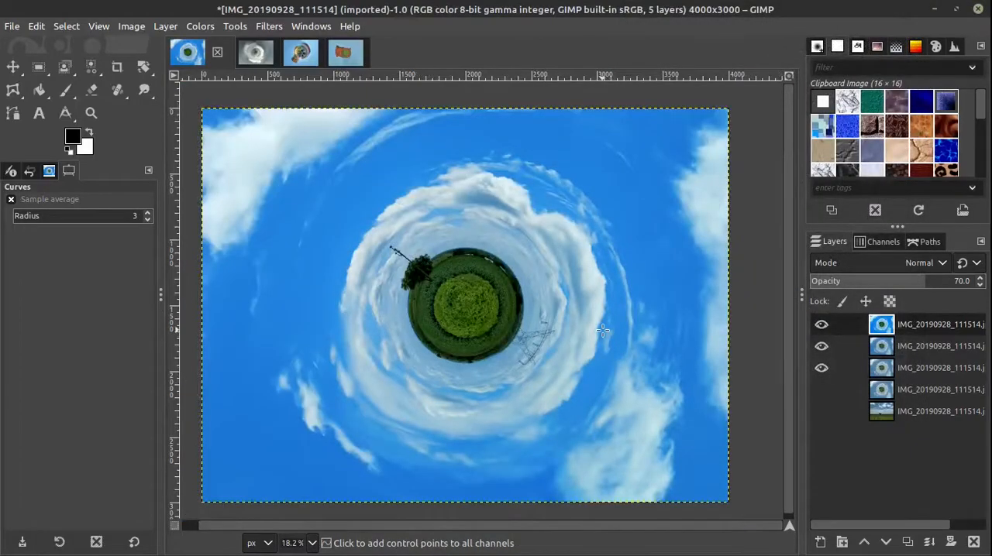
scroll(602, 330, down, 1)
scroll(646, 357, up, 1)
scroll(646, 356, down, 1)
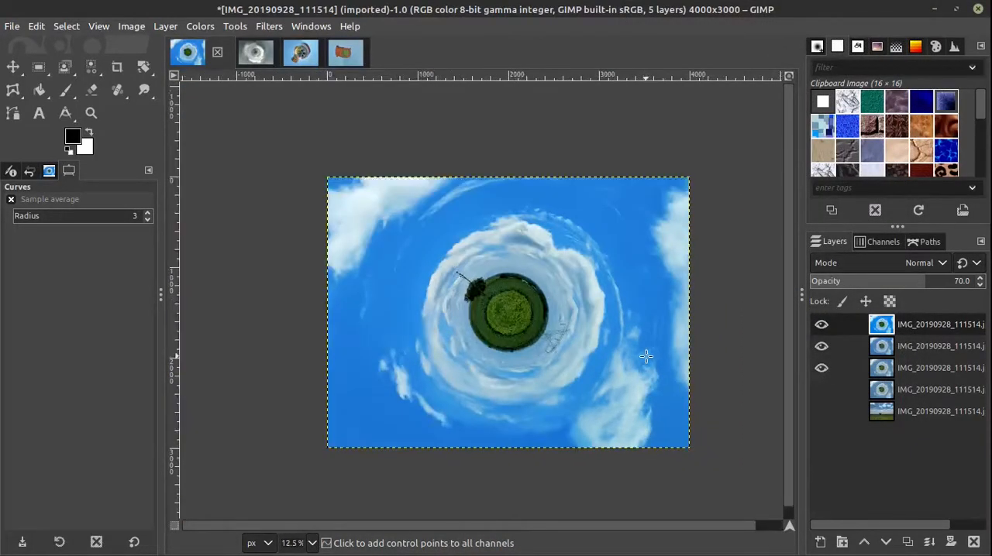
drag(638, 365, 629, 365)
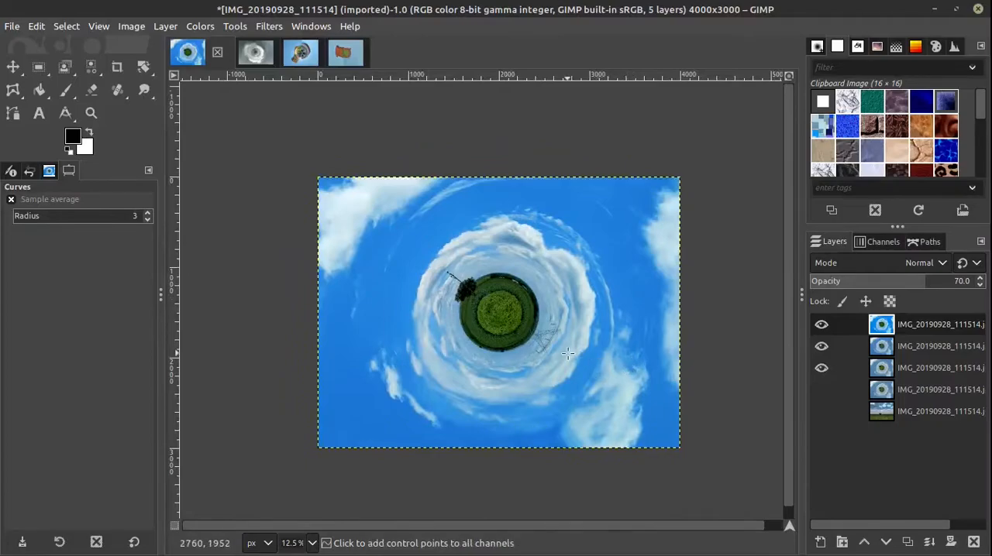
scroll(568, 354, up, 1)
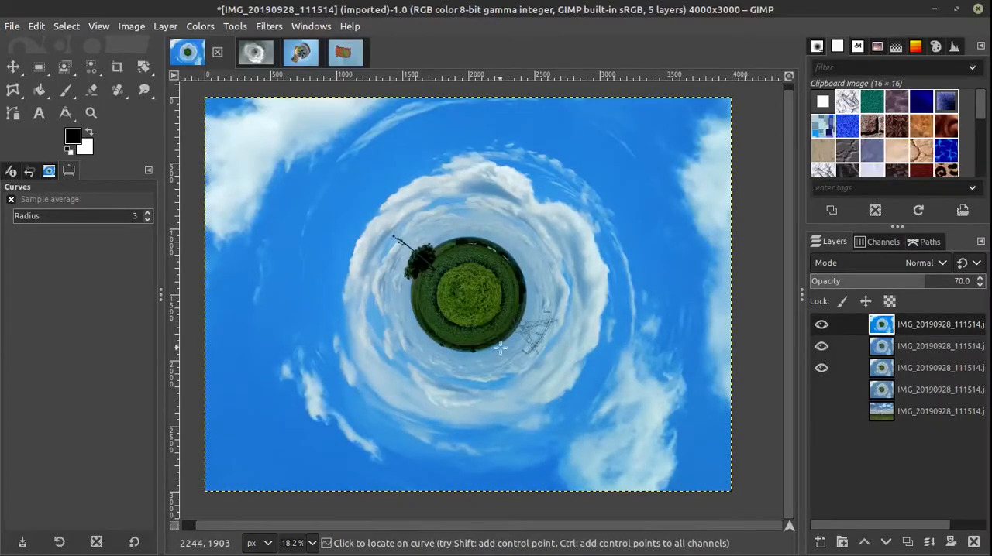
Step: Crop the image around the planet to 2576 x 2544 px, with the crop starting at position 712, 232
click(117, 67)
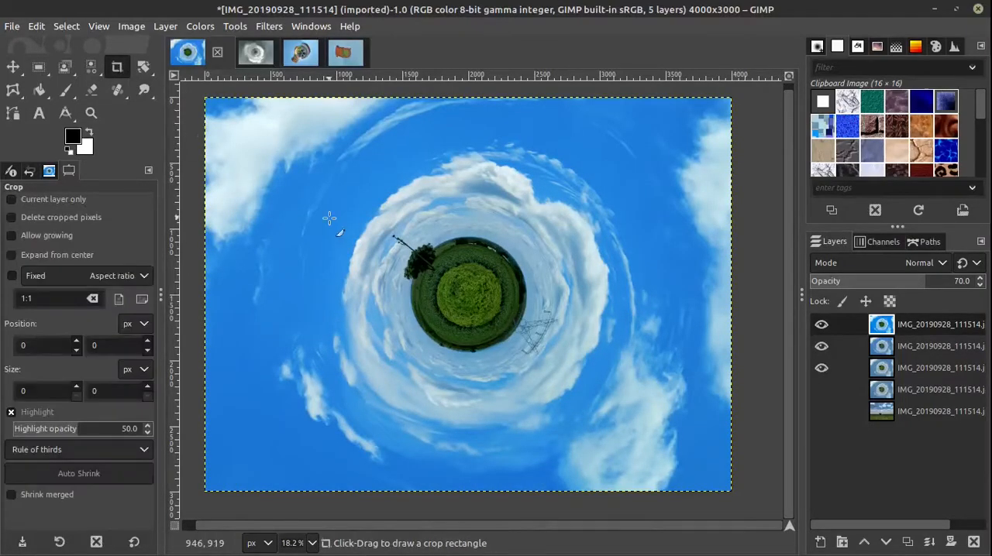
scroll(375, 209, down, 1)
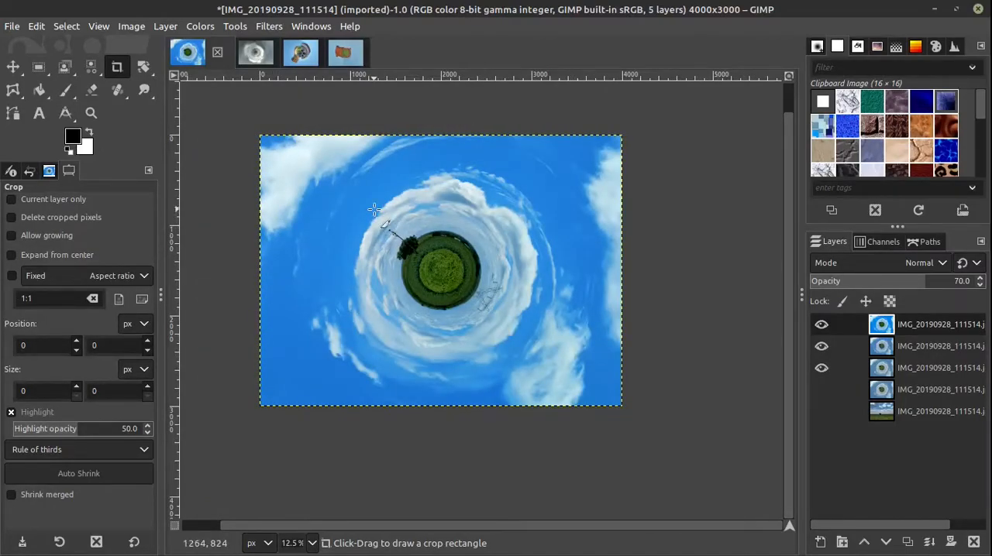
drag(328, 151, 551, 371)
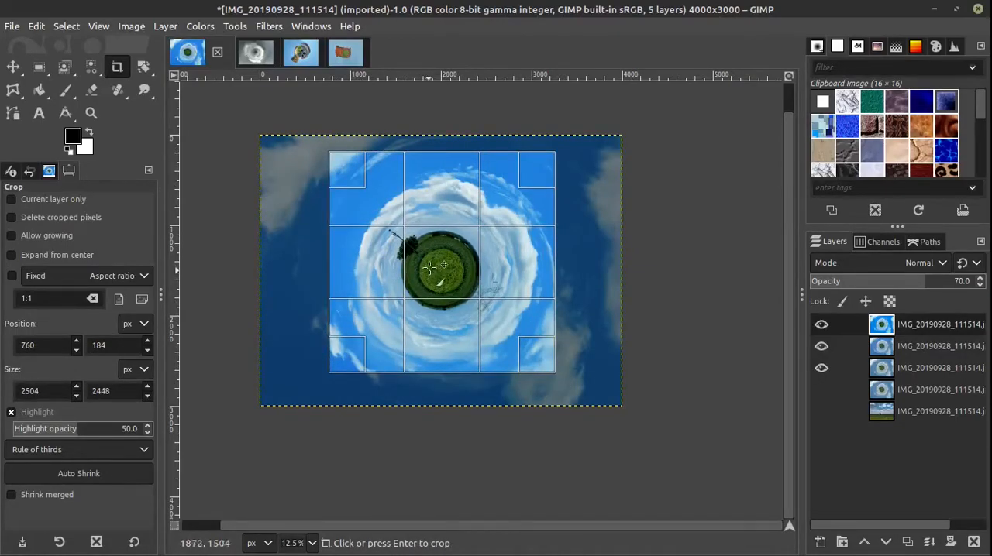
drag(435, 260, 435, 266)
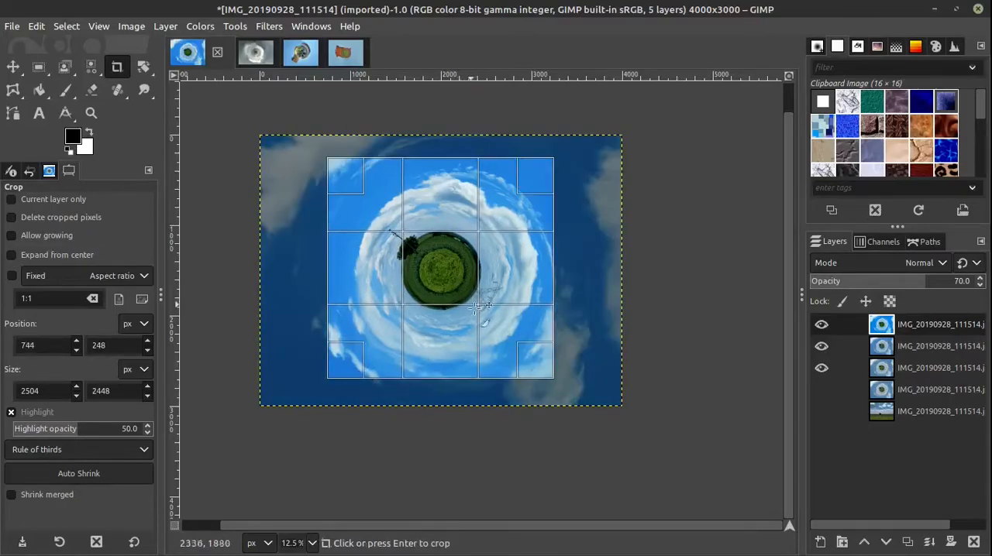
drag(529, 350, 536, 360)
drag(445, 269, 443, 269)
scroll(450, 272, up, 1)
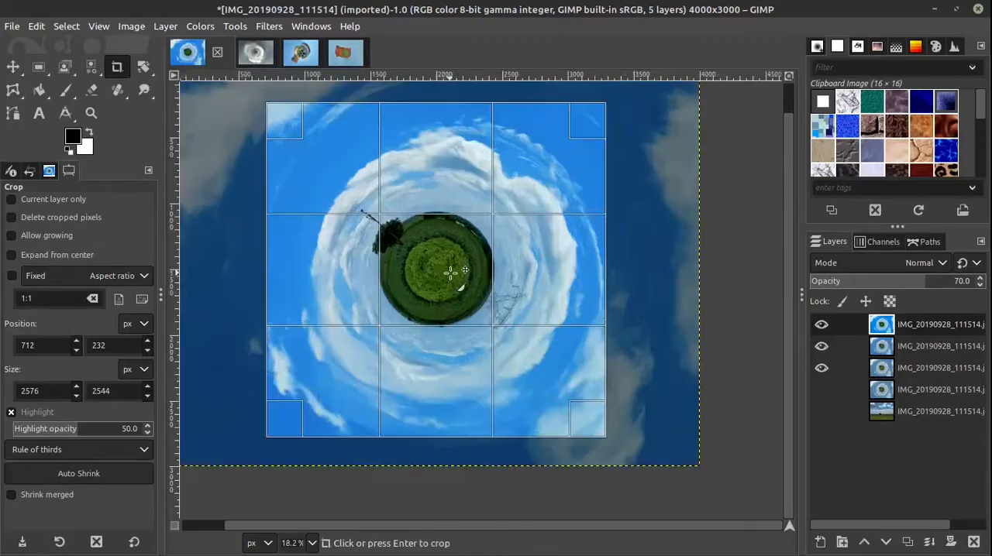
click(449, 272)
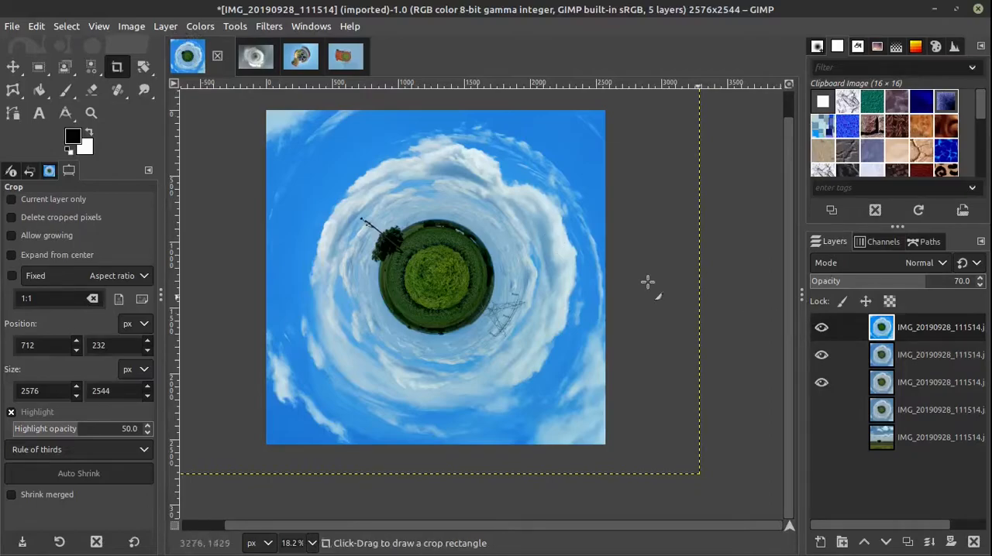
Step: Resize the top layer's boundary to match the cropped image size
click(165, 26)
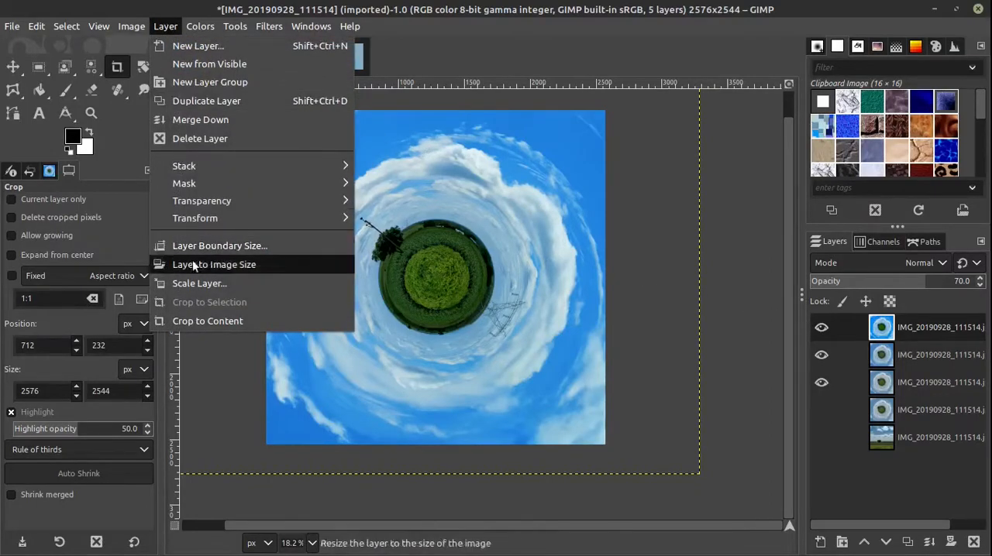
click(211, 265)
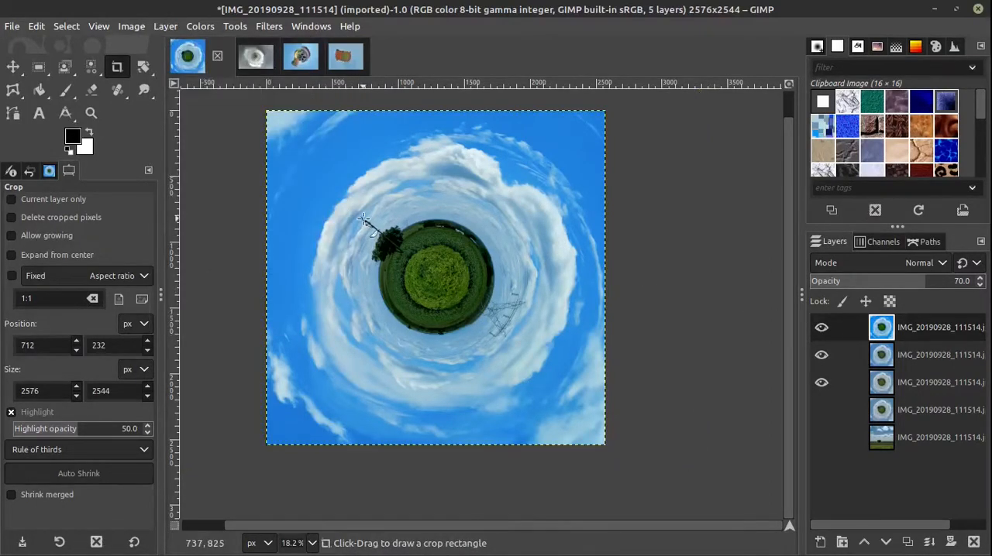
scroll(364, 219, down, 1)
scroll(363, 219, up, 1)
drag(363, 219, 394, 249)
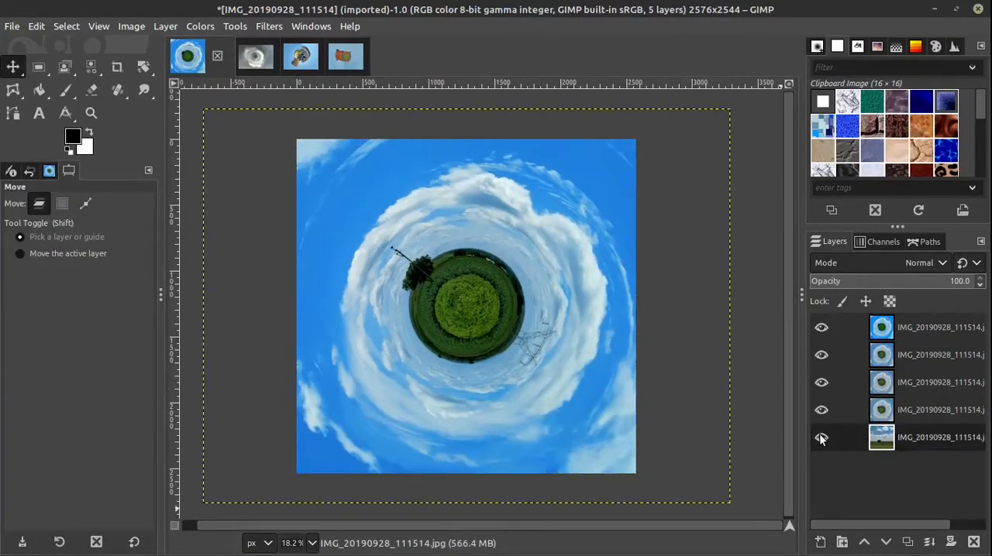
Step: Show only the original photo layer, and turn the top two planet layers back on to compare the result
shift+click(821, 438)
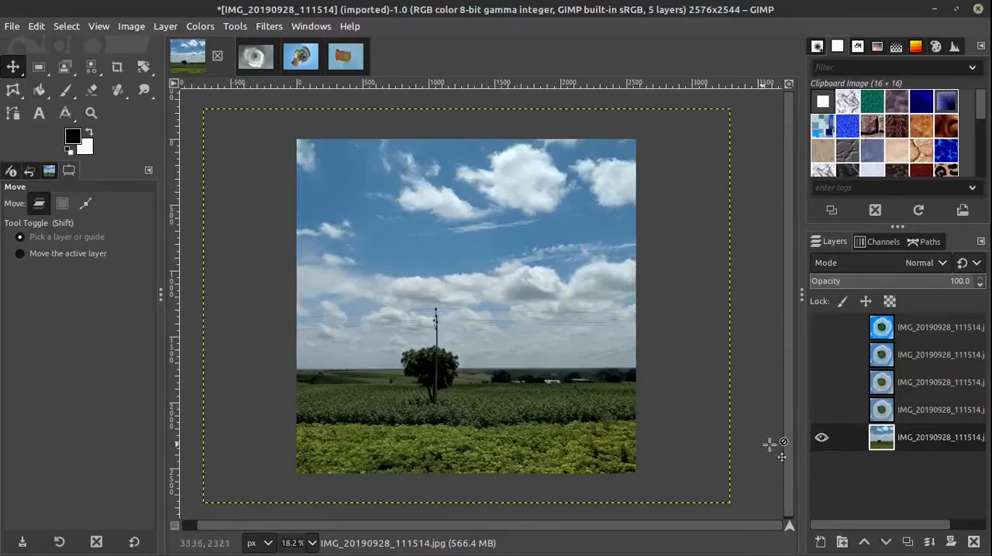
click(822, 329)
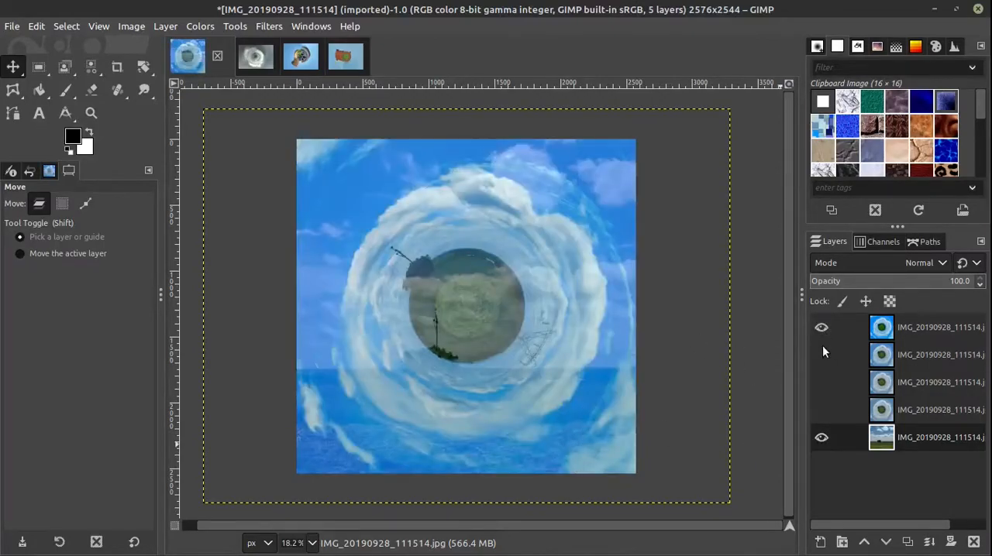
click(823, 347)
shift+click(635, 304)
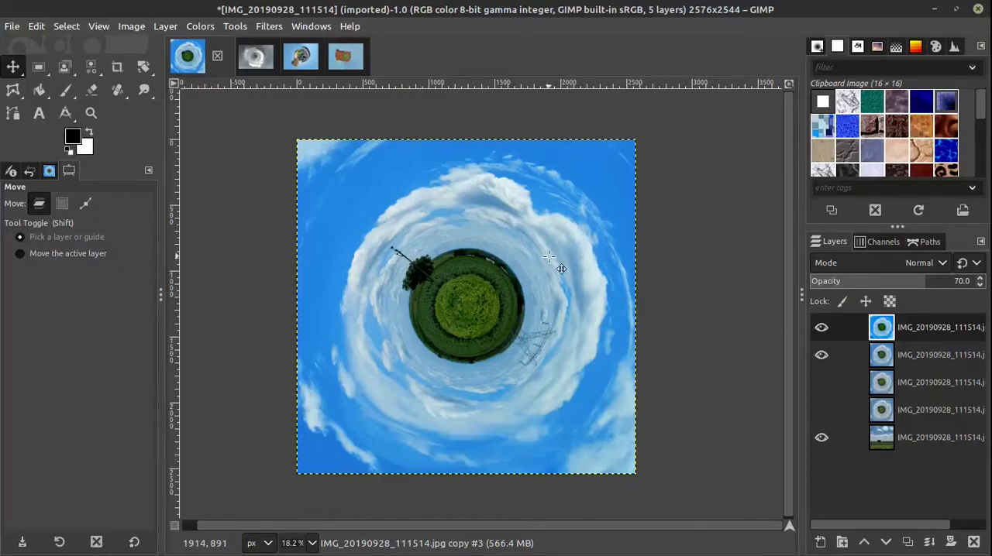
Step: Switch to the Untitled.xcf image and compare its original water landscape, the finished planet layer and the planet layer with the unhealed seam
click(256, 56)
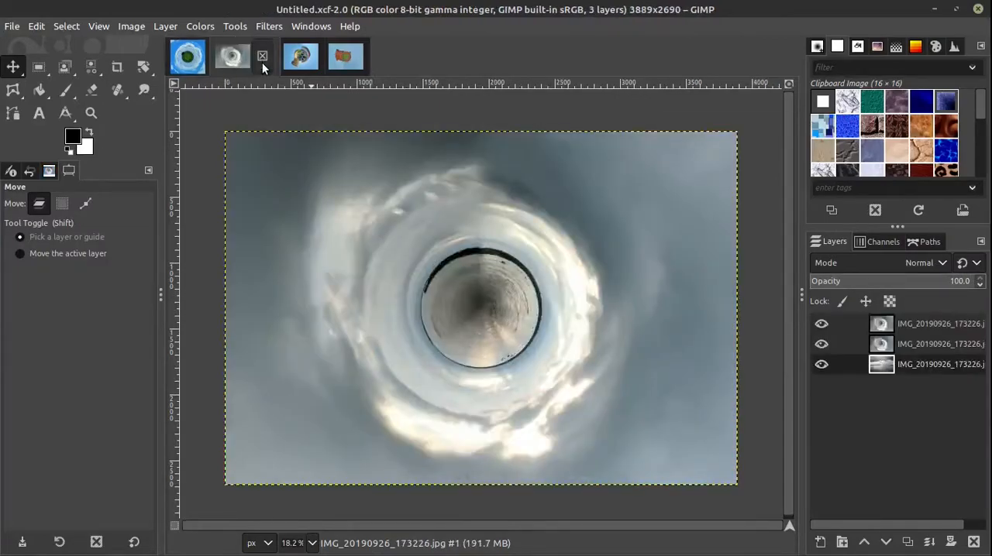
shift+click(821, 364)
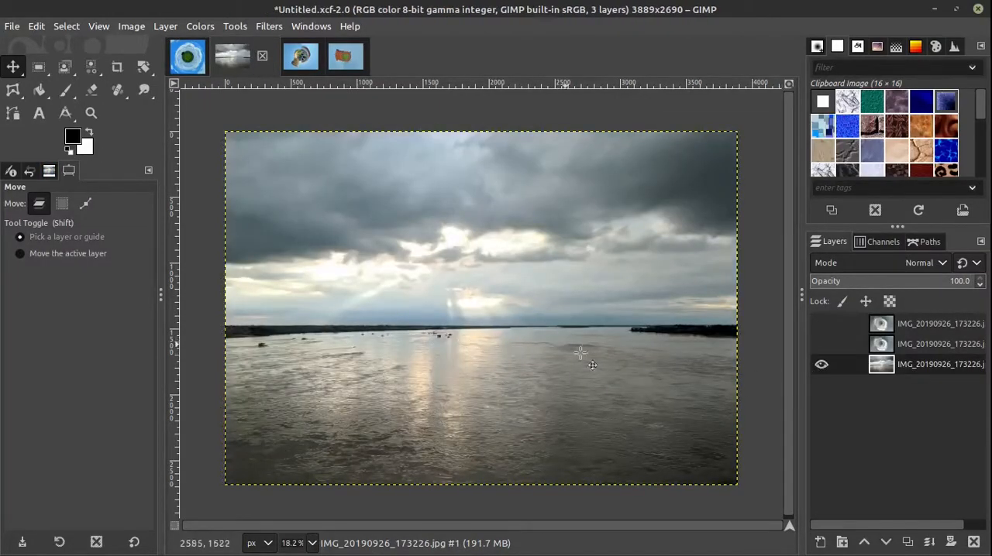
click(822, 324)
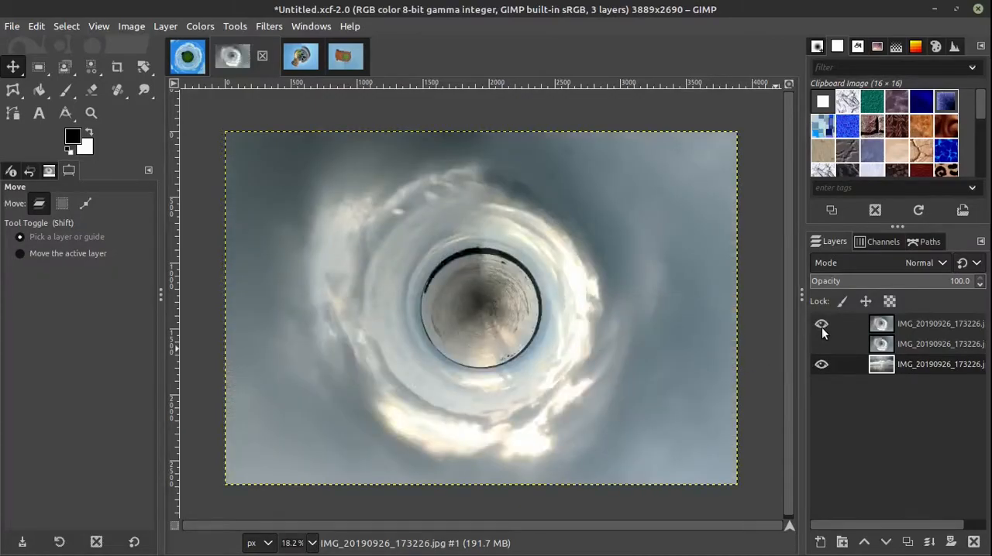
click(821, 329)
click(821, 341)
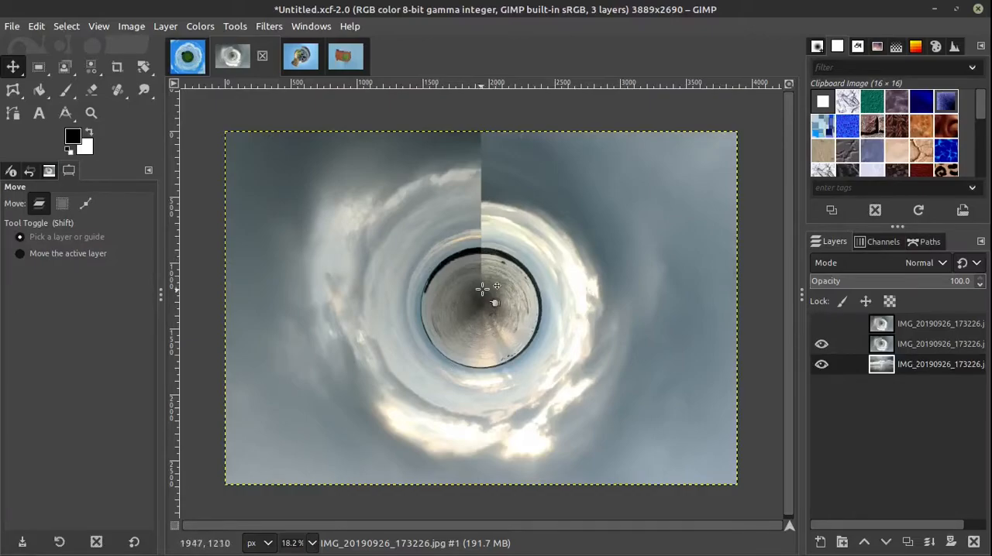
Step: Inspect the unhealed seam above the planet's centre, and turn on the top layer to compare the healed result
scroll(486, 237, up, 2)
scroll(486, 236, down, 1)
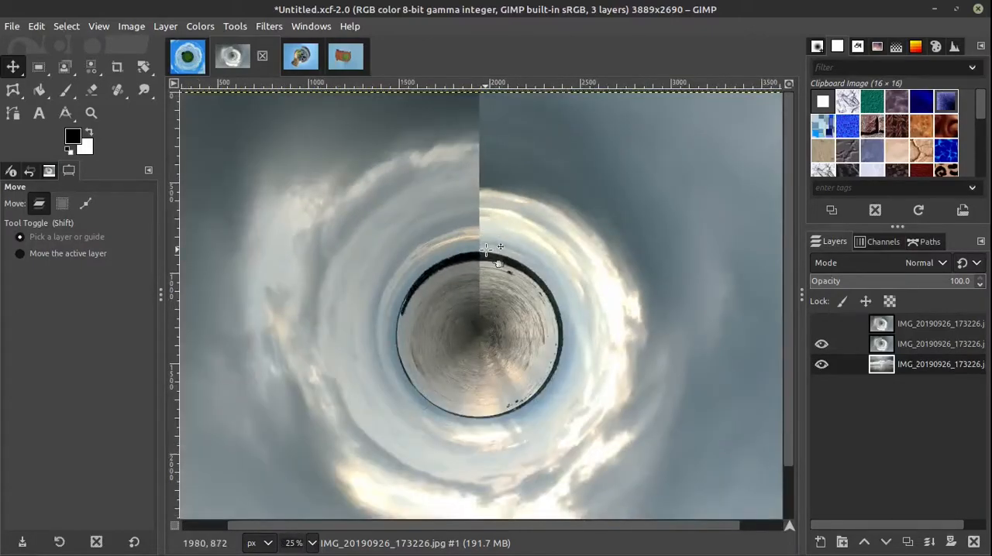
scroll(486, 251, down, 1)
scroll(484, 250, up, 2)
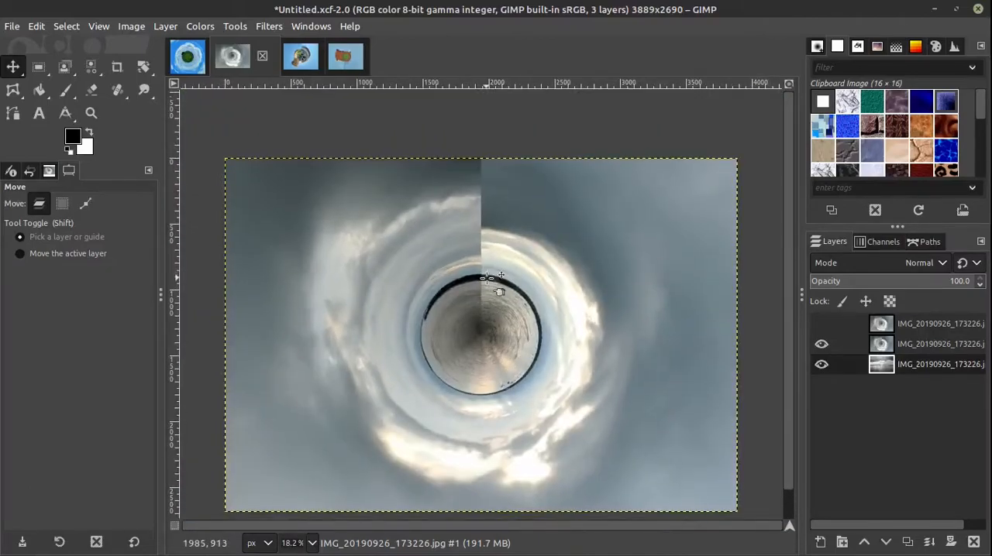
click(821, 324)
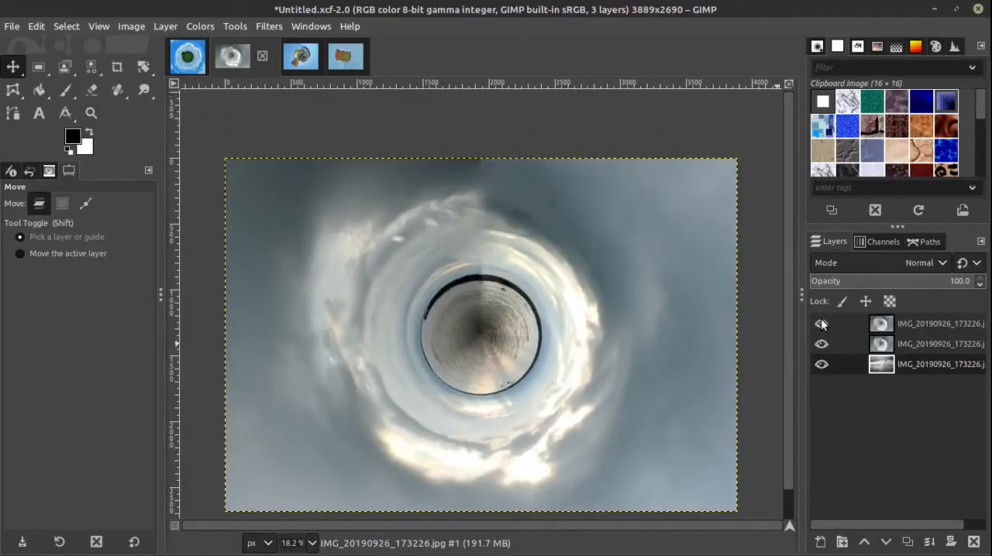
scroll(527, 351, down, 1)
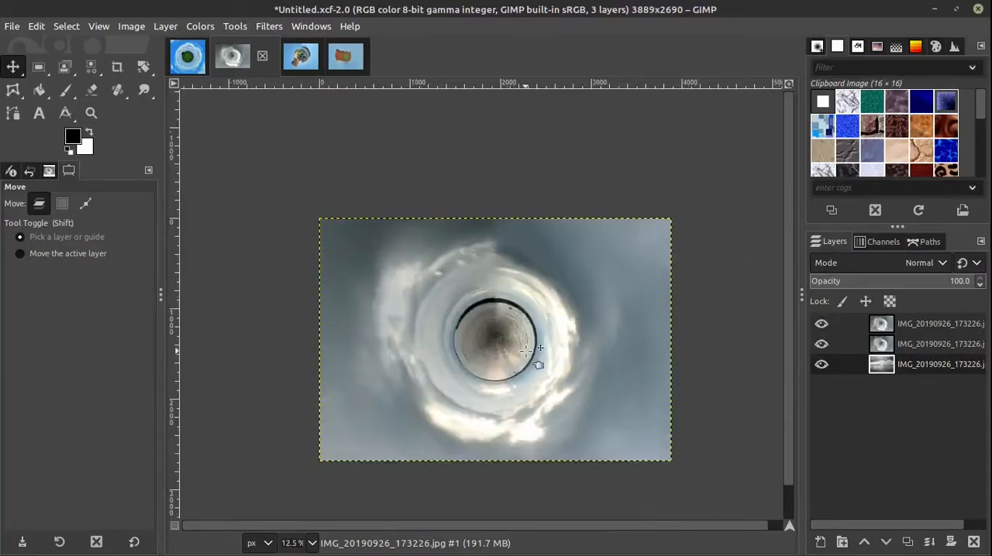
scroll(533, 360, up, 1)
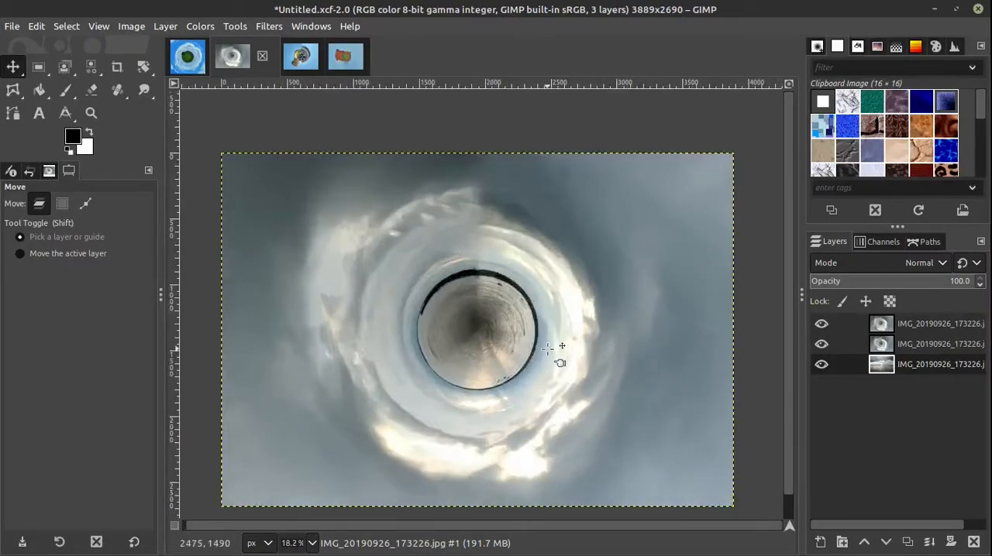
Step: Switch to the IMG_20200119_162957.xcf image and show only its bottom planet layer
click(301, 57)
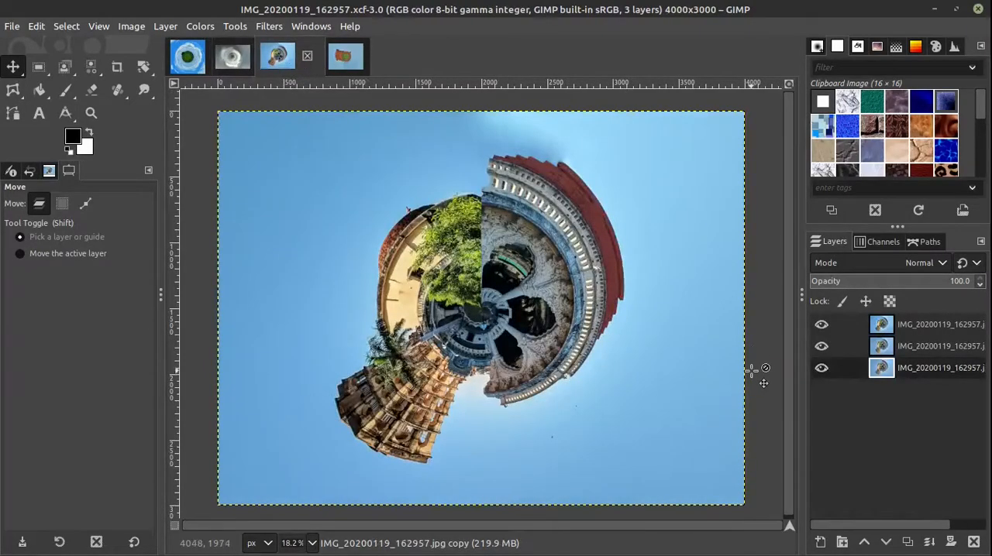
shift+click(821, 368)
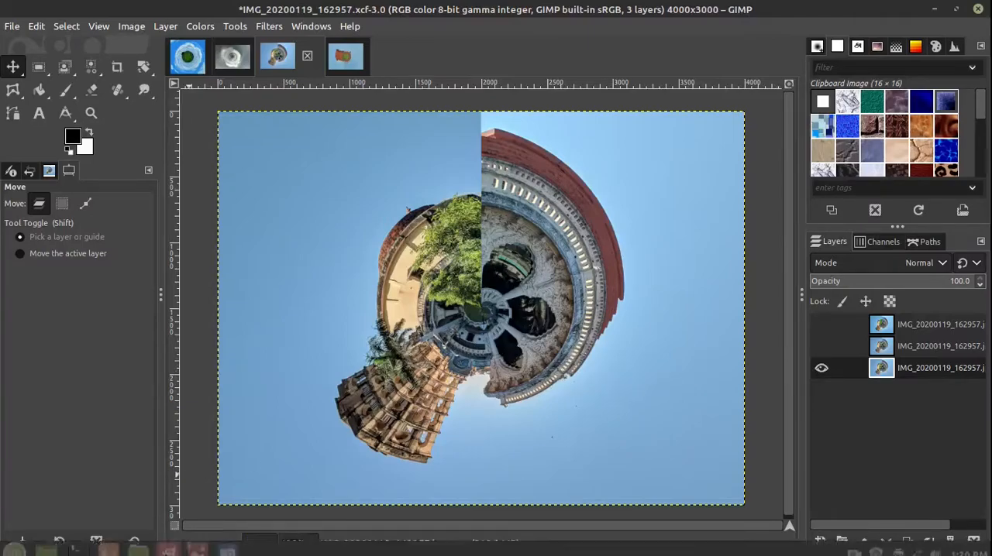
Step: Open the original photo IMG_20200119_162957.jpg from the file manager, compare it with the planet in GIMP, and close the photo
mouse_move(139, 545)
click(145, 501)
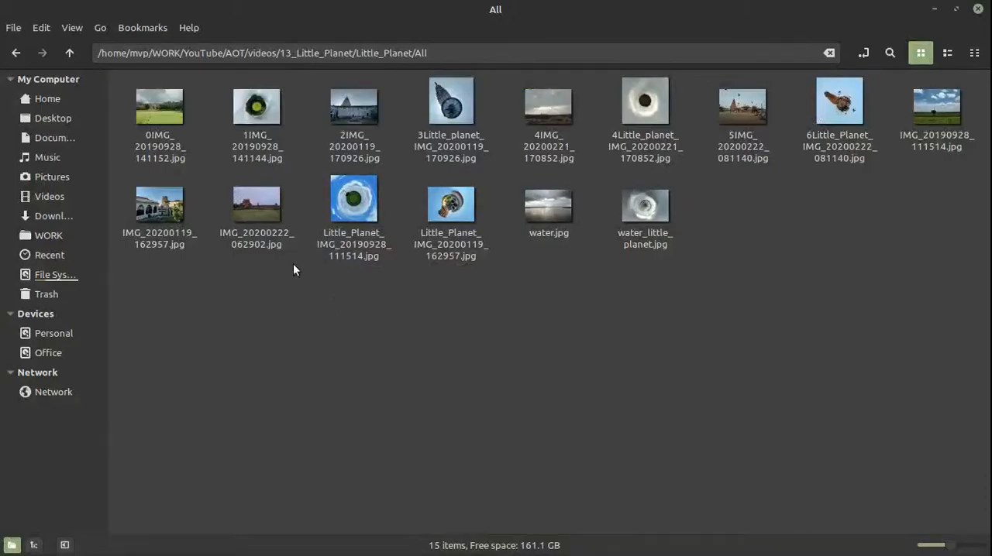
double_click(165, 204)
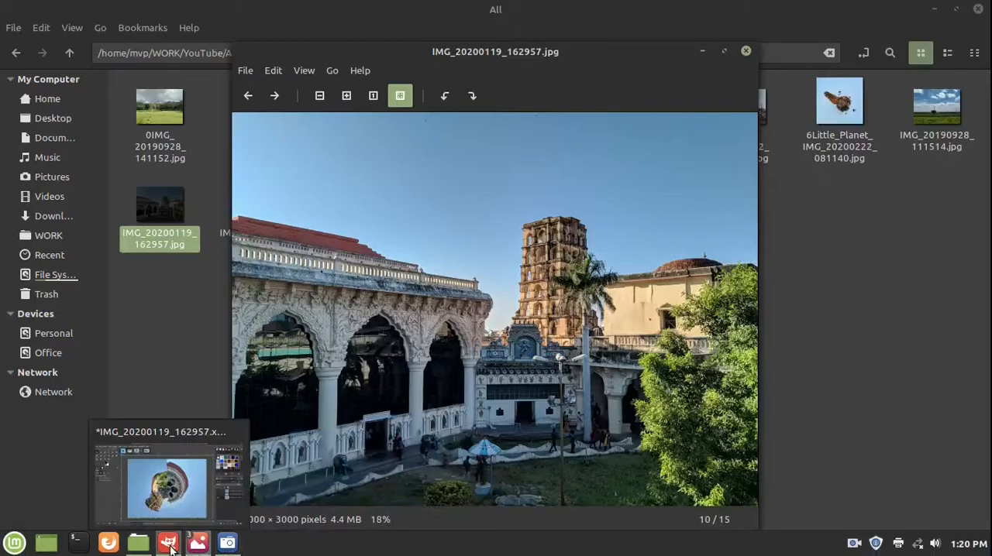
click(170, 547)
click(398, 487)
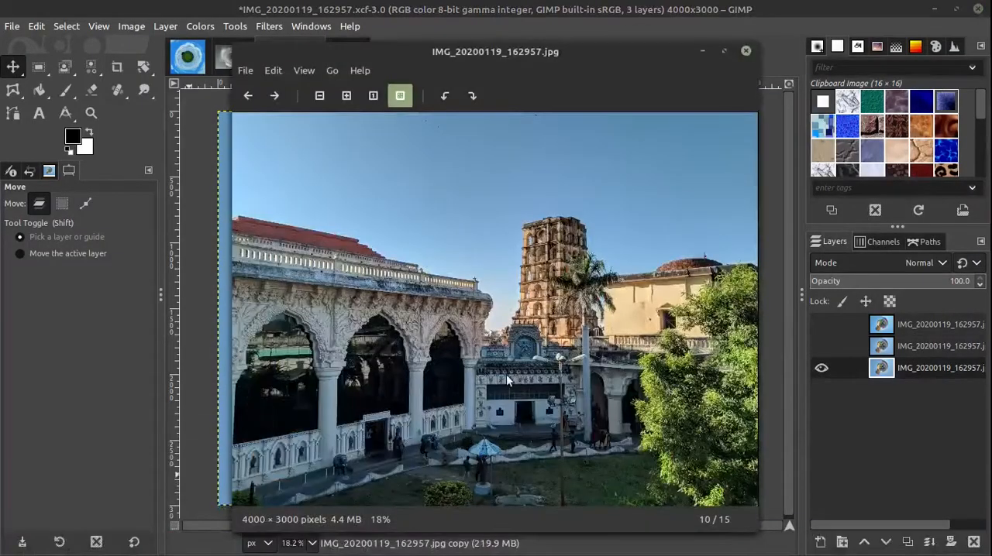
drag(542, 55, 330, 42)
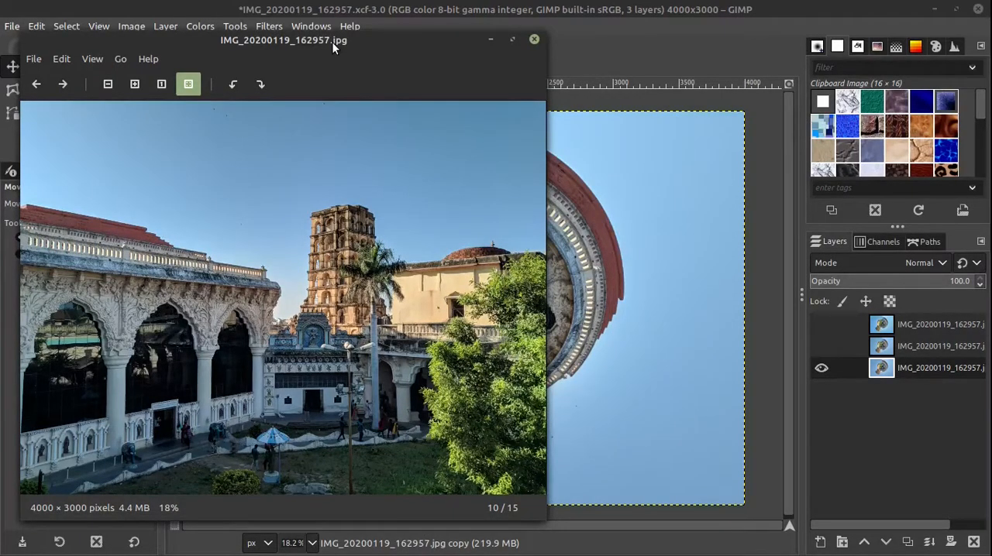
click(535, 40)
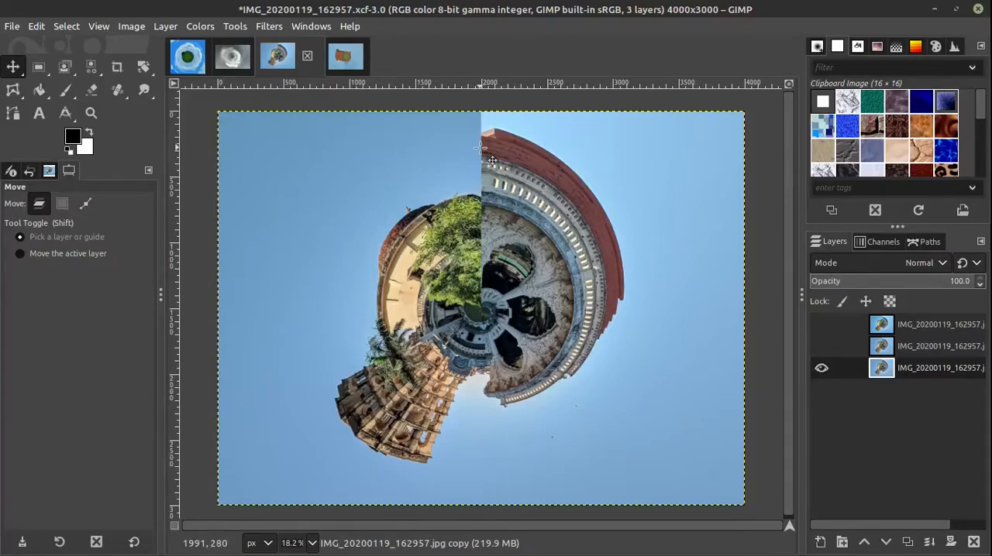
Step: Examine the vertical seam between the tree and the red-roofed building in the bottom planet layer
scroll(481, 148, up, 3)
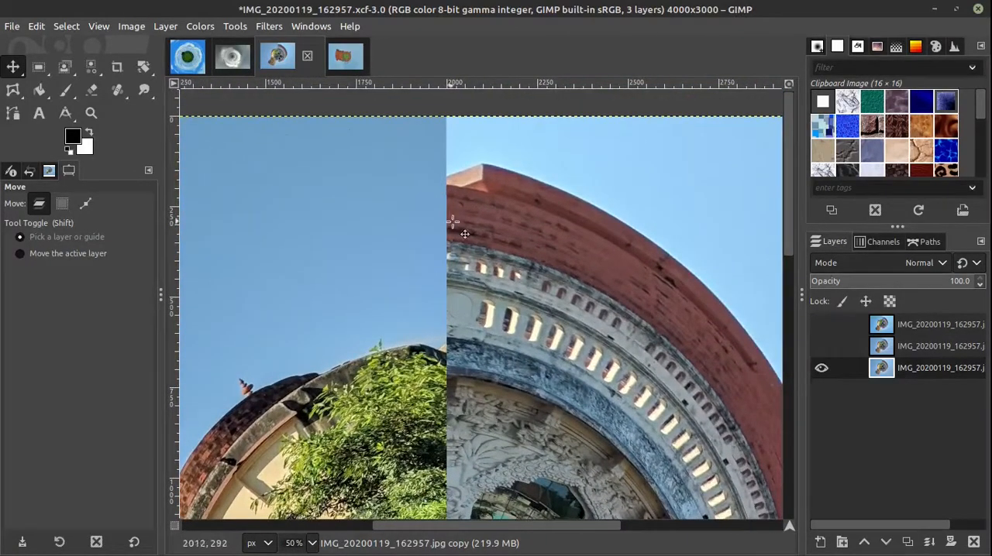
drag(437, 398, 410, 340)
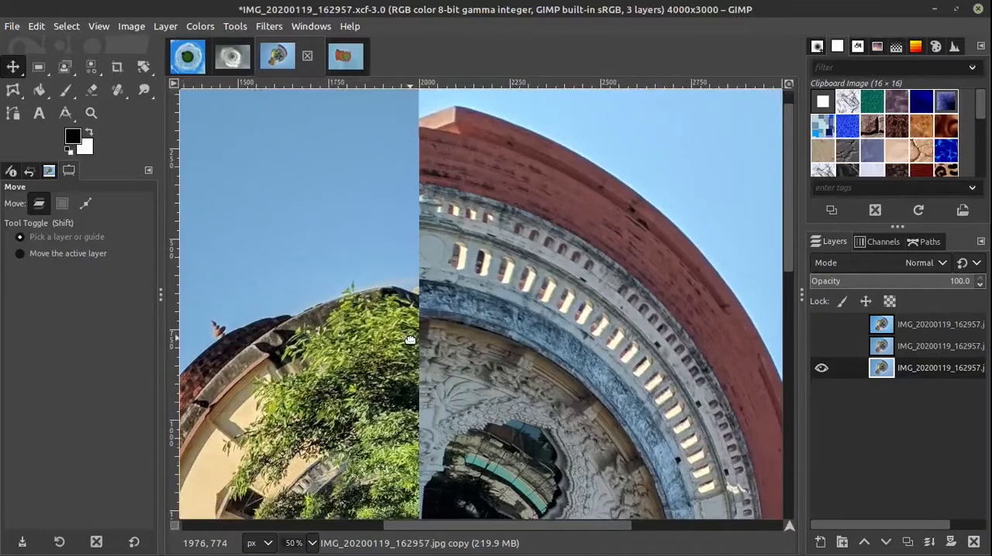
scroll(422, 291, down, 2)
scroll(428, 294, down, 1)
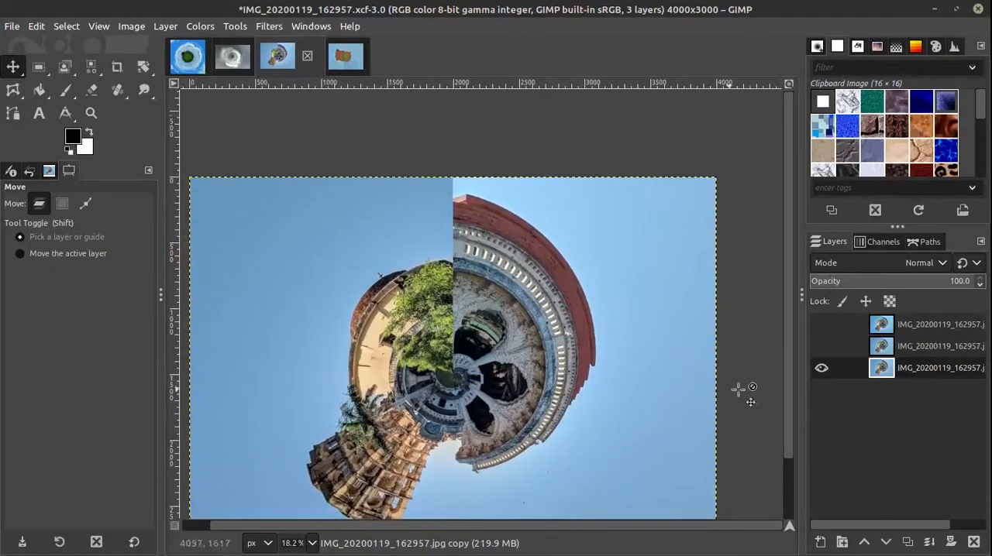
Step: Turn on the middle layer and examine the stepped edges at both ends of the red roof
click(821, 346)
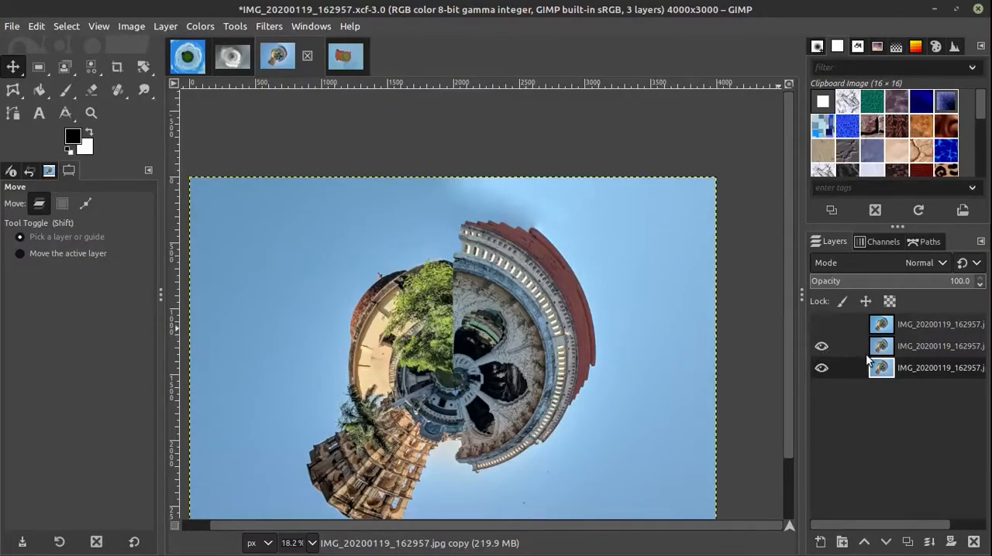
ctrl+scroll(492, 230, up, 3)
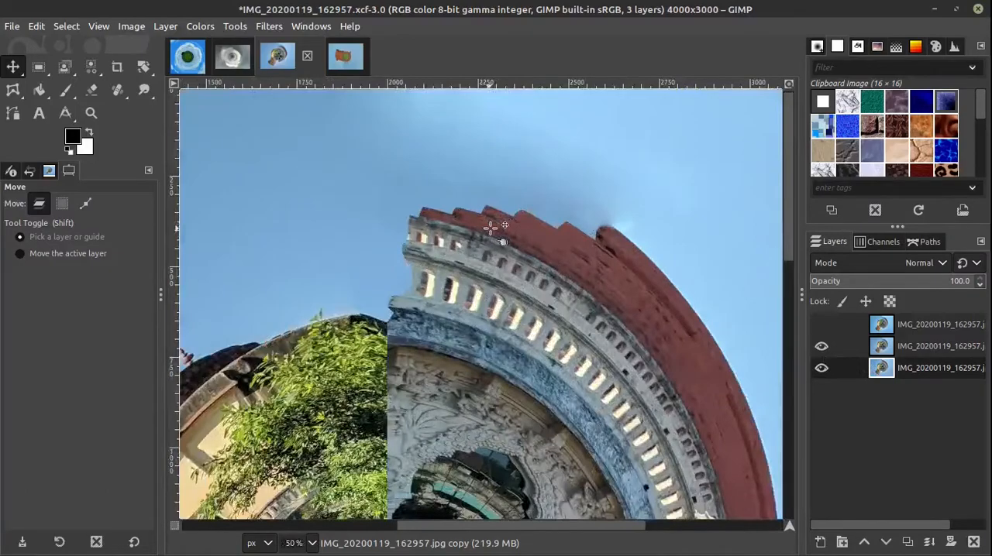
drag(614, 342, 484, 97)
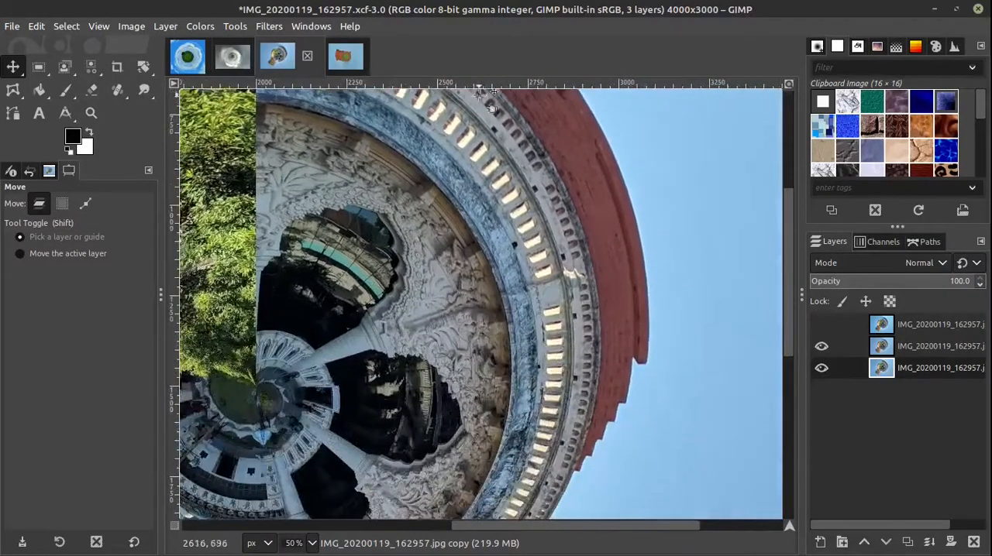
drag(527, 348, 533, 292)
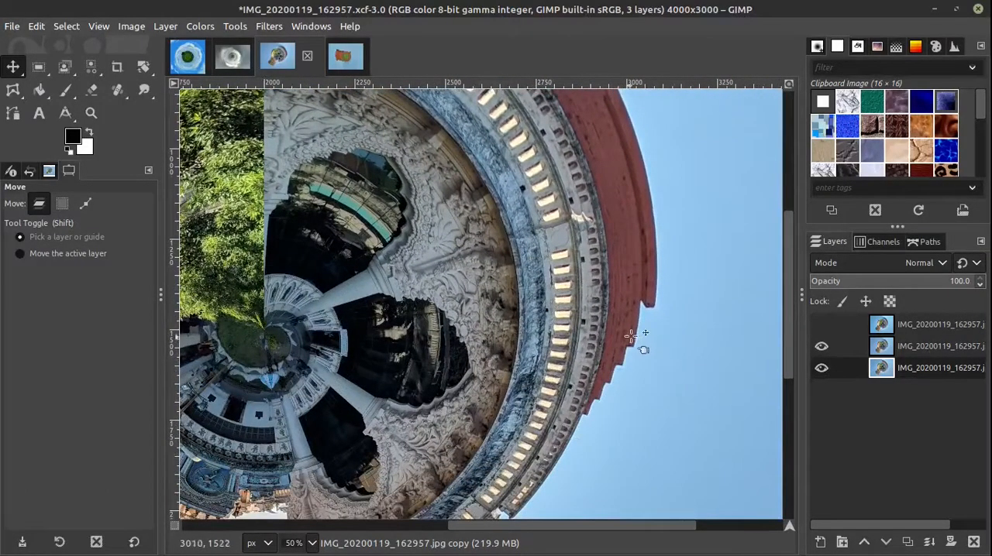
scroll(408, 251, up, 6)
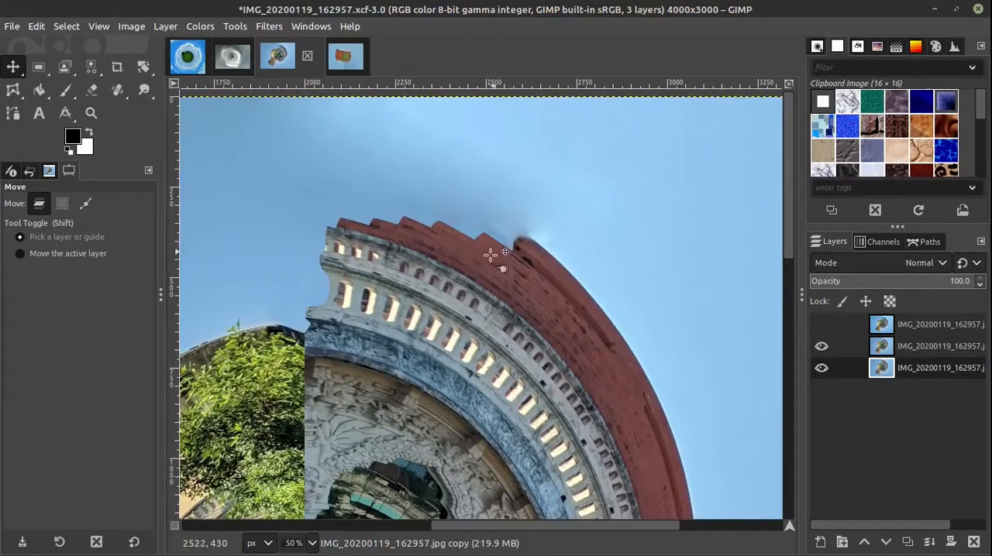
key(ctrl)
scroll(431, 271, down, 2)
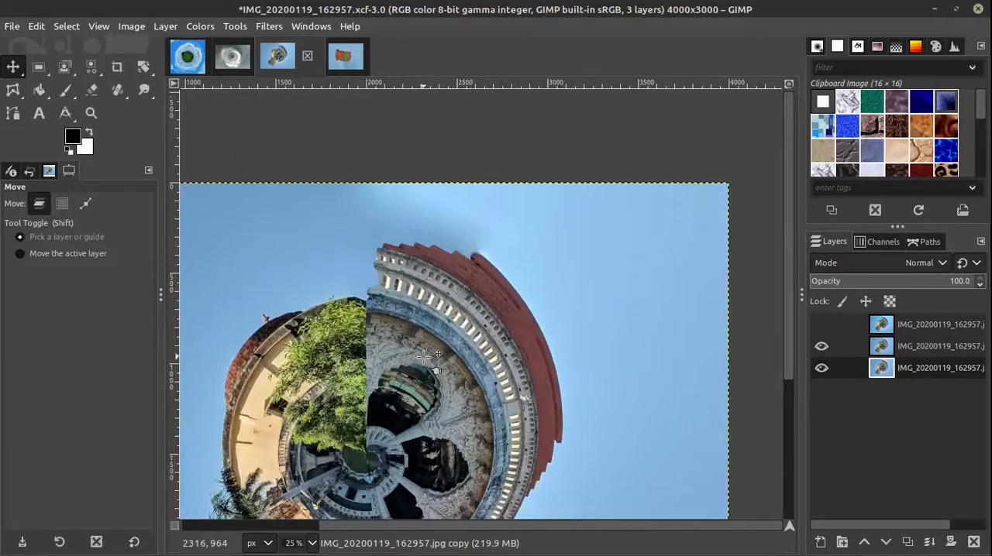
drag(419, 358, 500, 331)
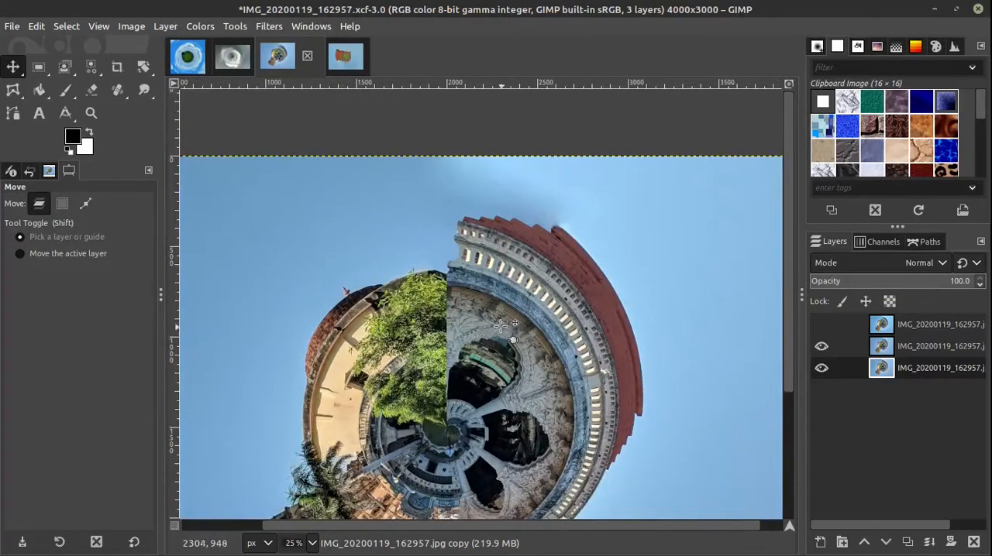
Step: Toggle the middle layer to compare the roof edge, and turn on the top layer to view the finished planet
click(822, 349)
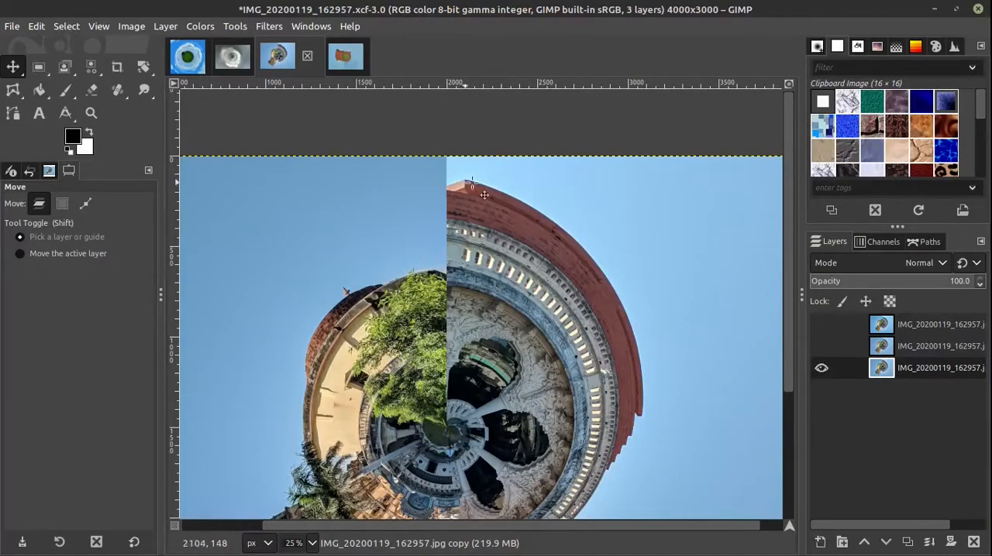
click(820, 347)
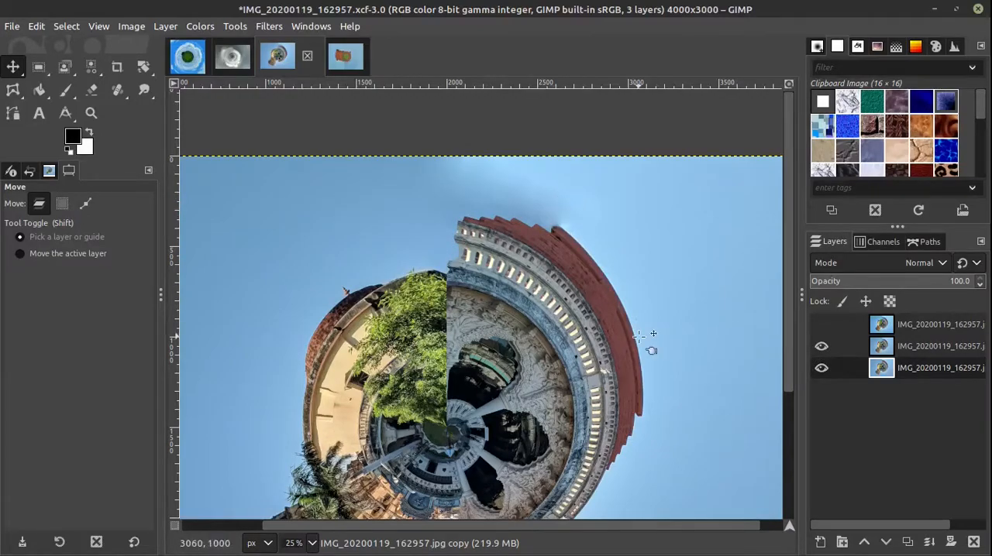
click(820, 325)
drag(617, 387, 622, 292)
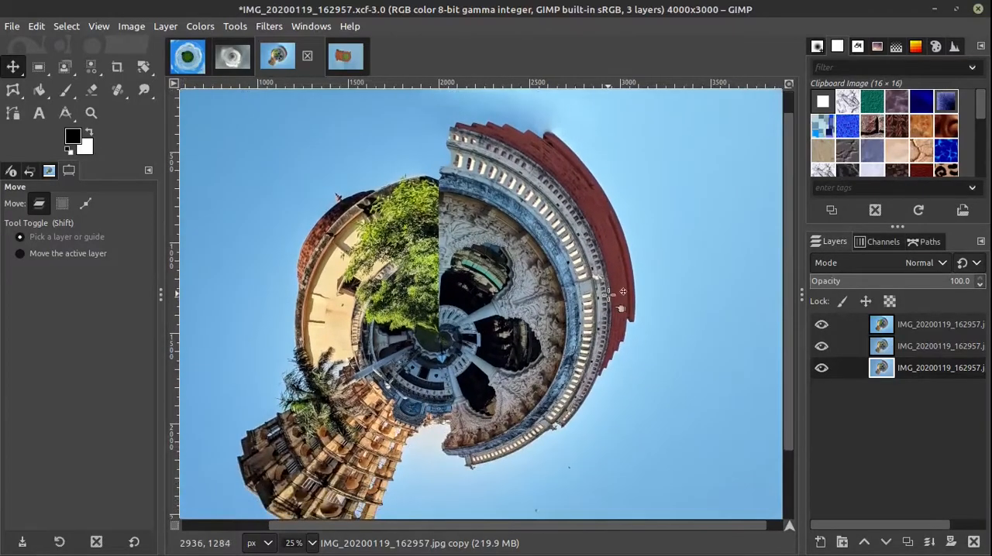
key(shift+ctrl+j)
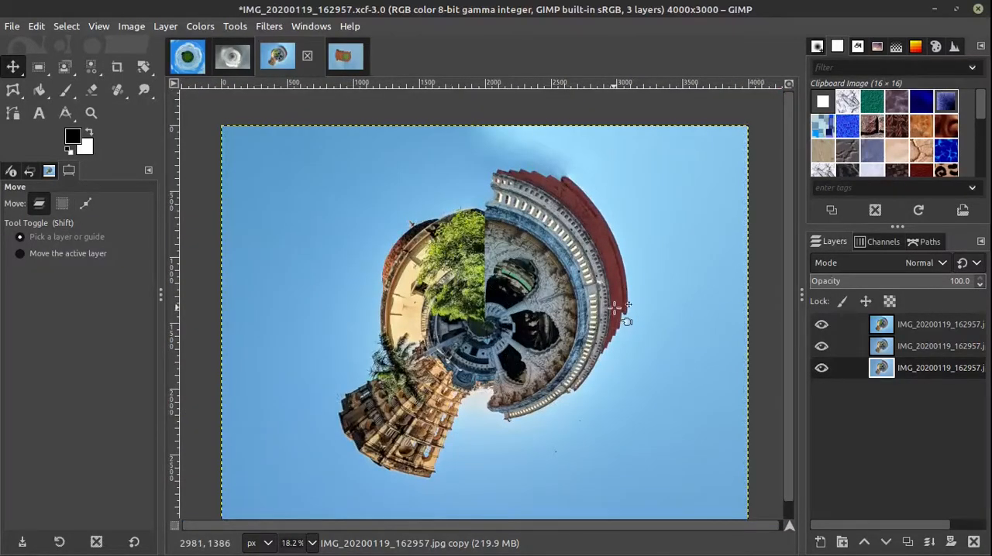
Step: Switch to the IMG_20190305_064531-01.xcf image, compare it with the temple photo IMG_20200222_062902.jpg, and close the photo
click(351, 66)
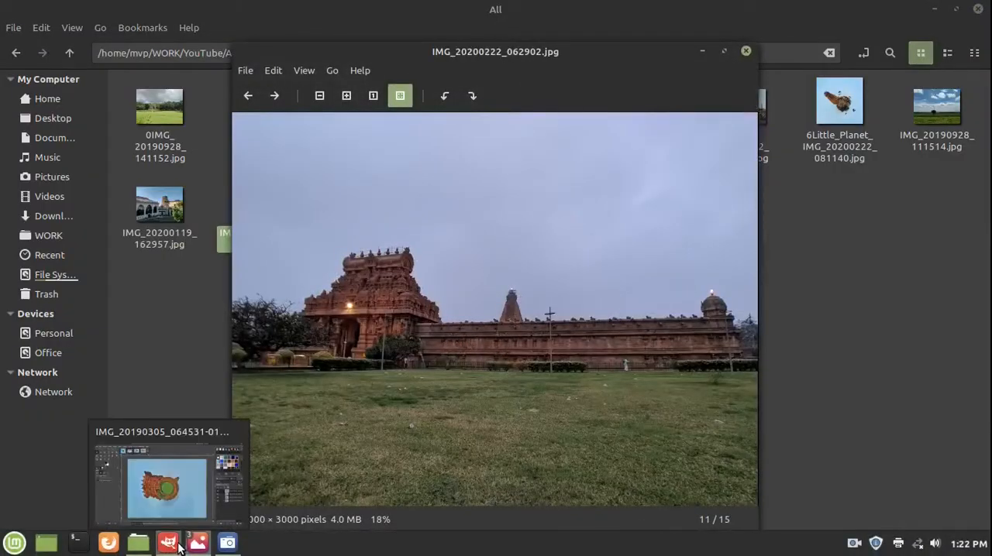
click(168, 545)
mouse_move(210, 550)
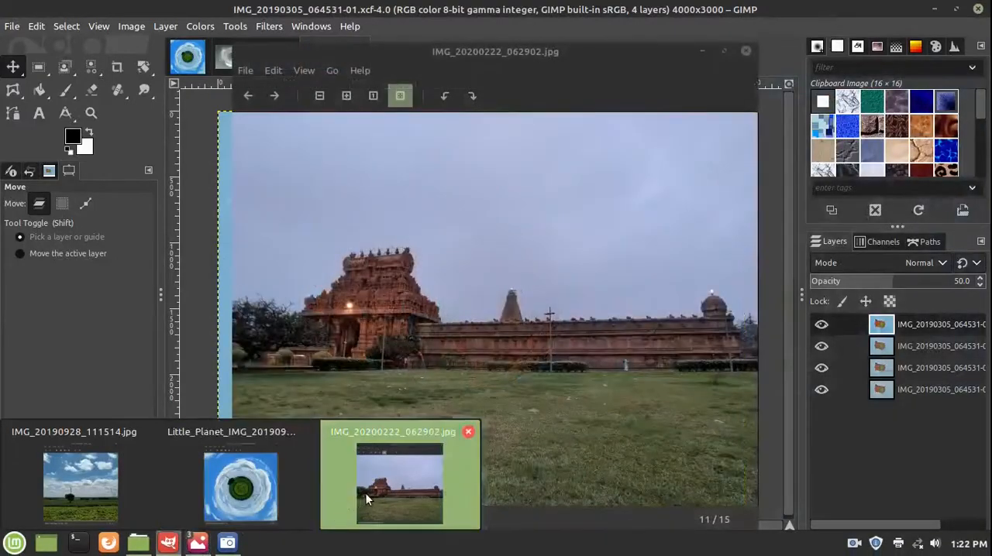
click(365, 493)
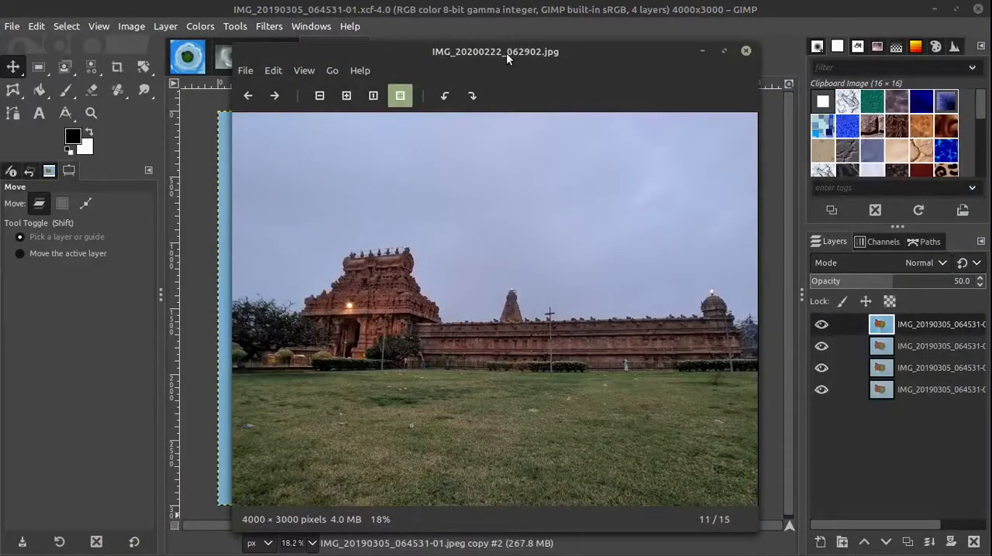
drag(506, 53, 211, 75)
click(551, 170)
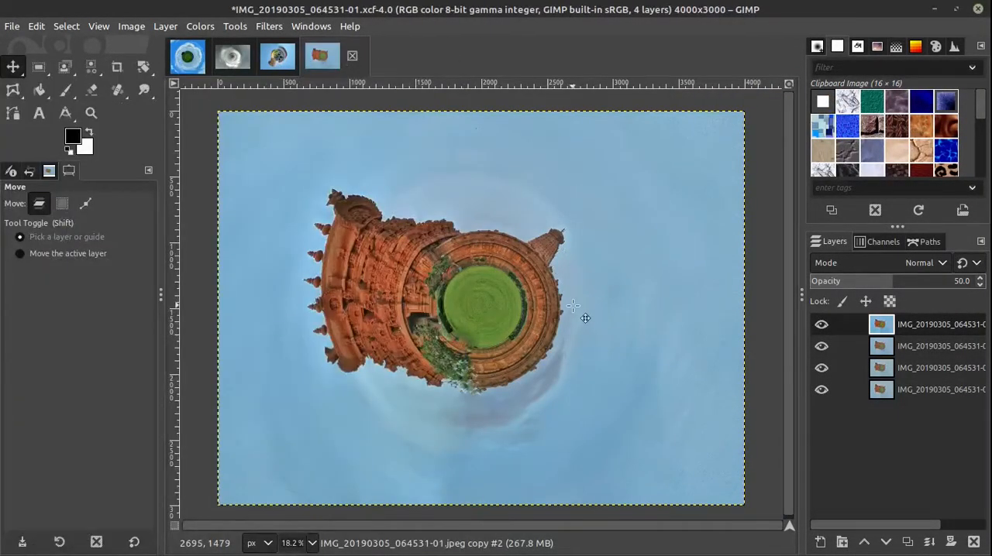
Step: Show only the bottom layer and examine the seam through the sky and wall below the green centre
shift+click(821, 390)
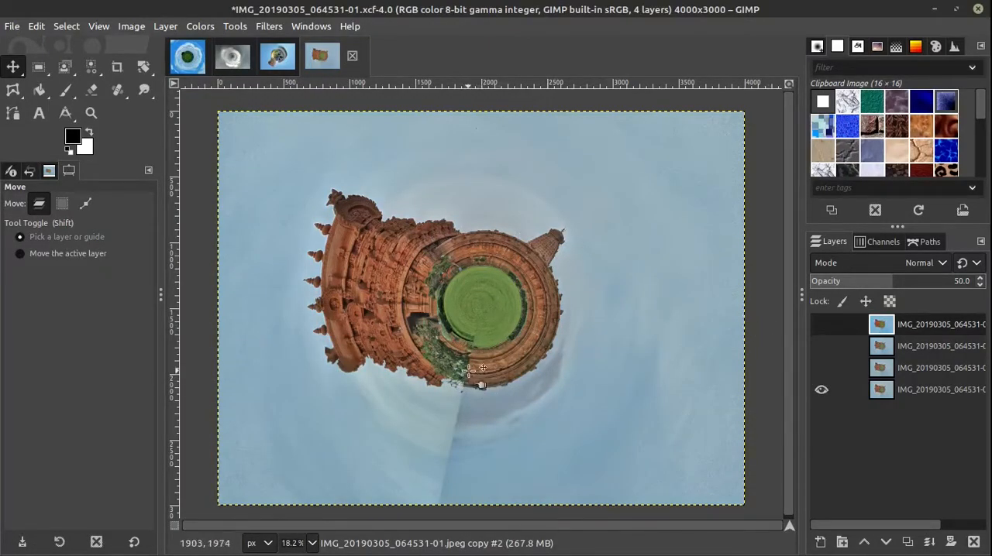
ctrl+scroll(469, 373, up, 3)
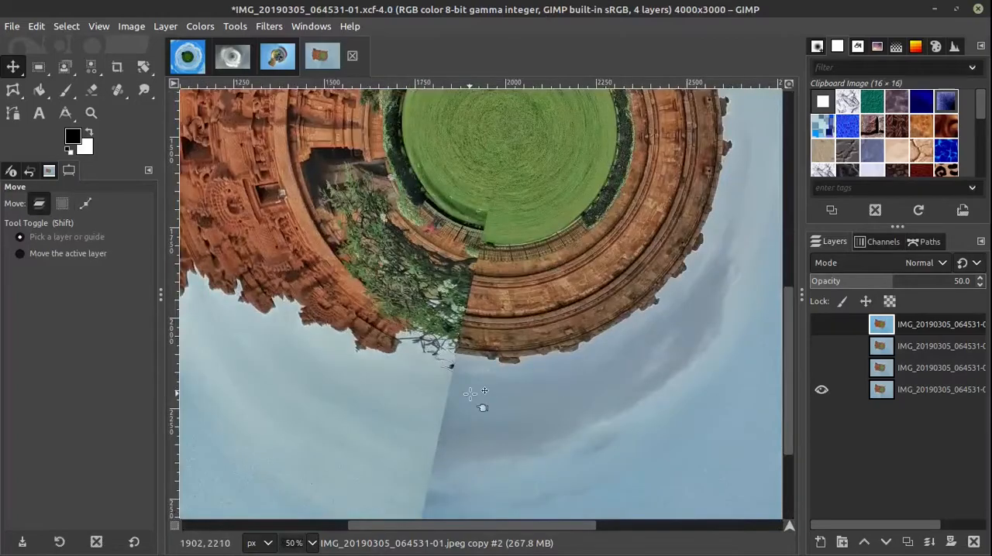
drag(469, 393, 483, 326)
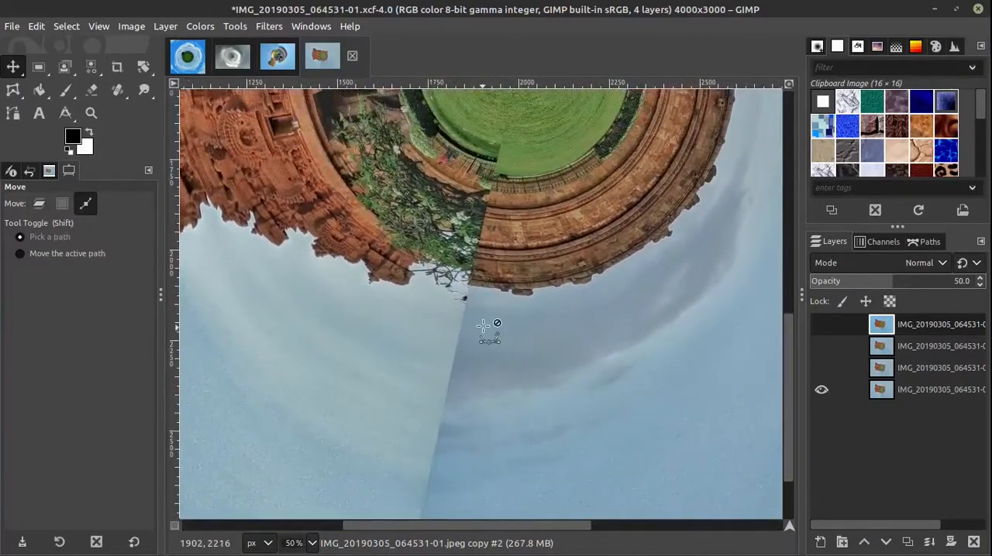
Step: Turn the three upper layers back on to compare the finished temple planet with the version showing the seam
ctrl+scroll(483, 325, down, 3)
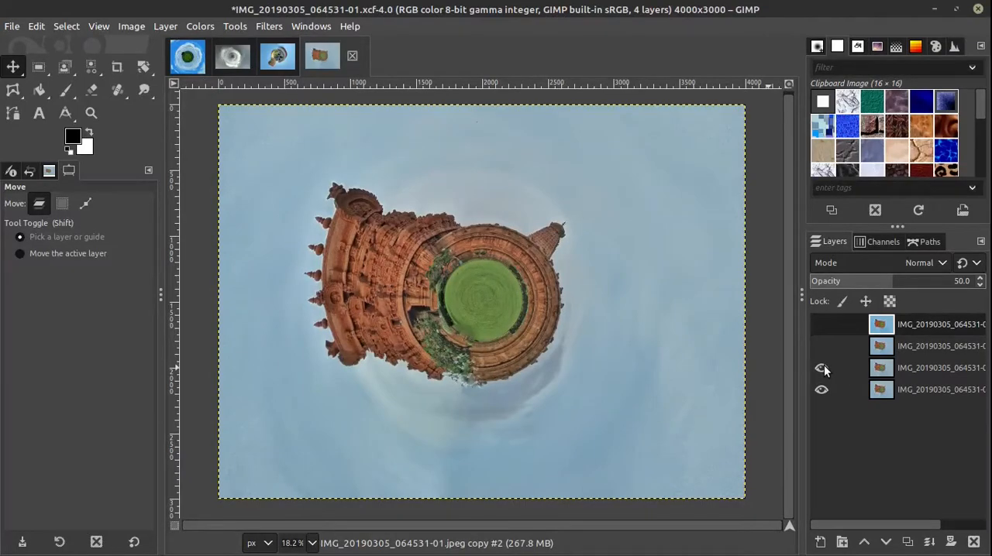
click(821, 324)
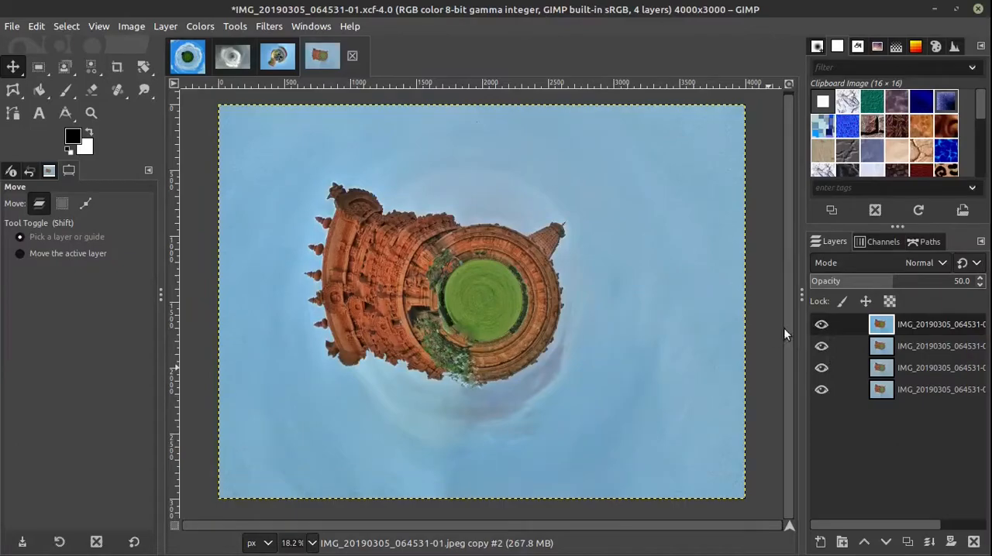
scroll(532, 293, down, 1)
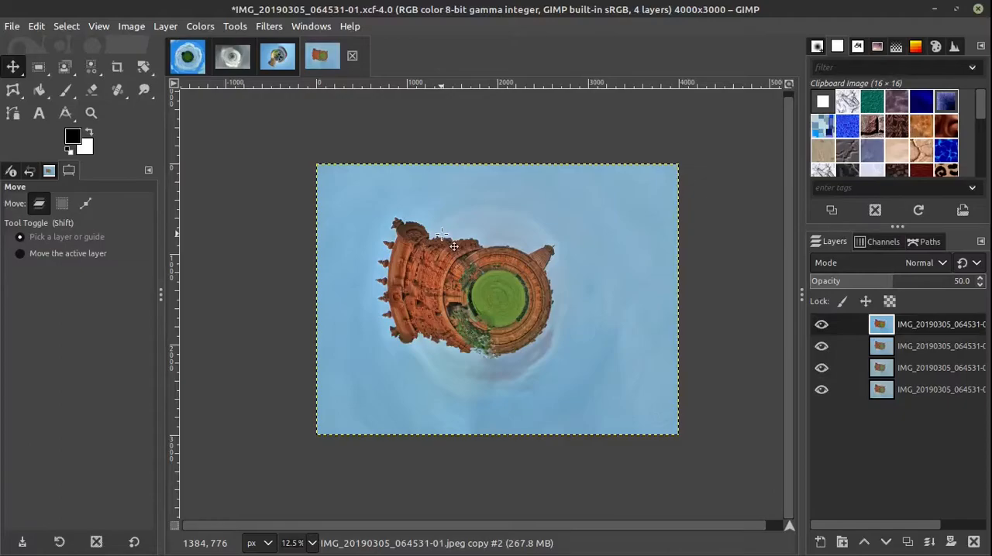
Step: Review the temple photo IMG_20200222_062902.jpg and the whole field photo IMG_20190928_111514.jpg, and close both
mouse_move(193, 547)
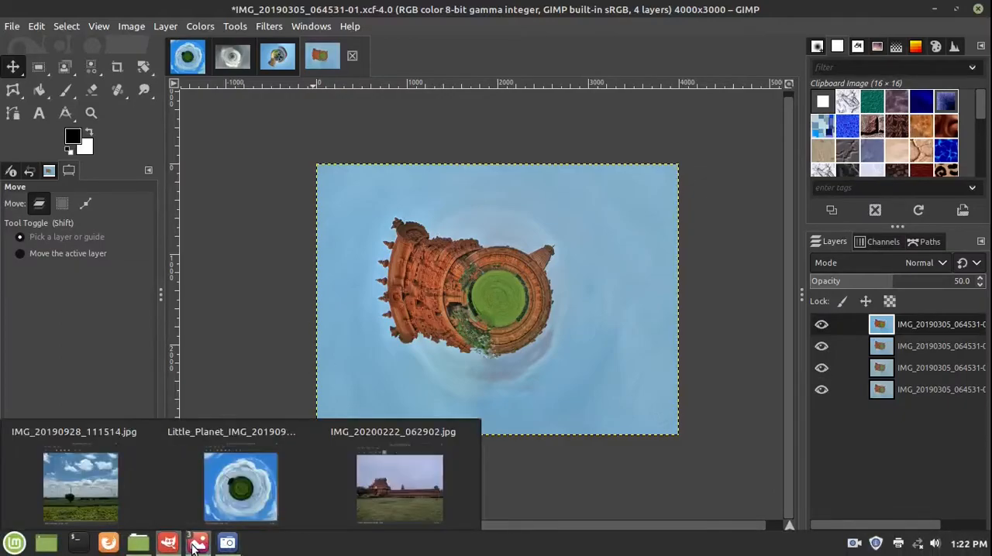
click(399, 486)
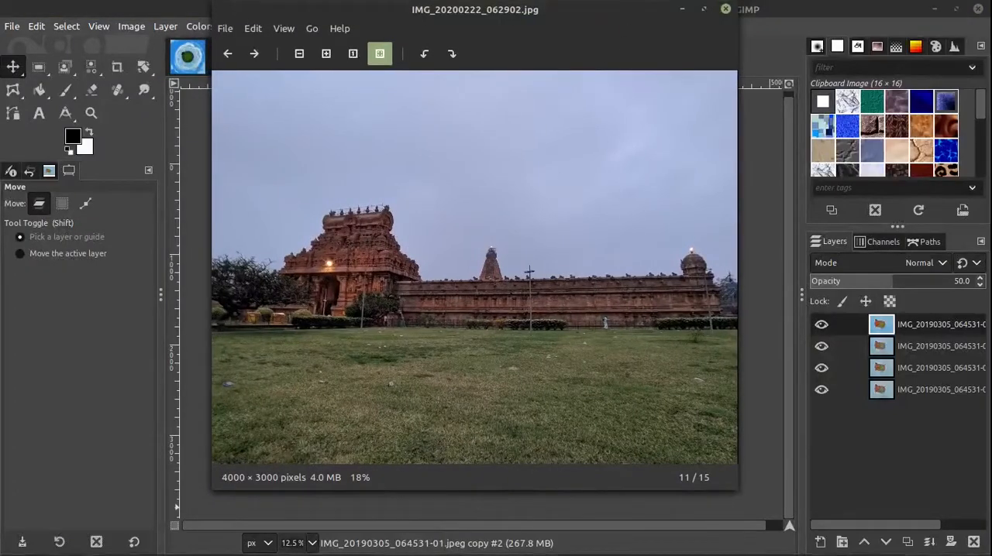
mouse_move(198, 547)
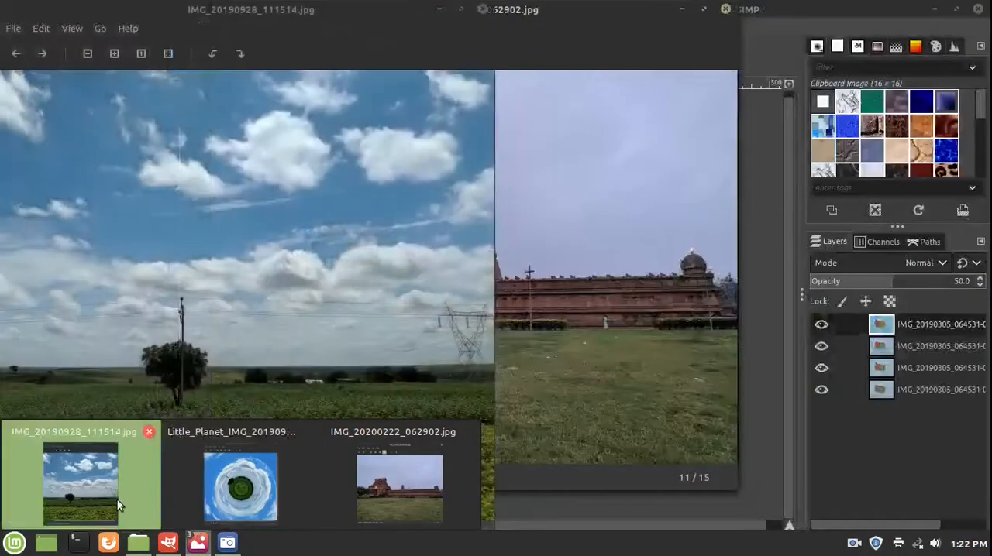
click(109, 492)
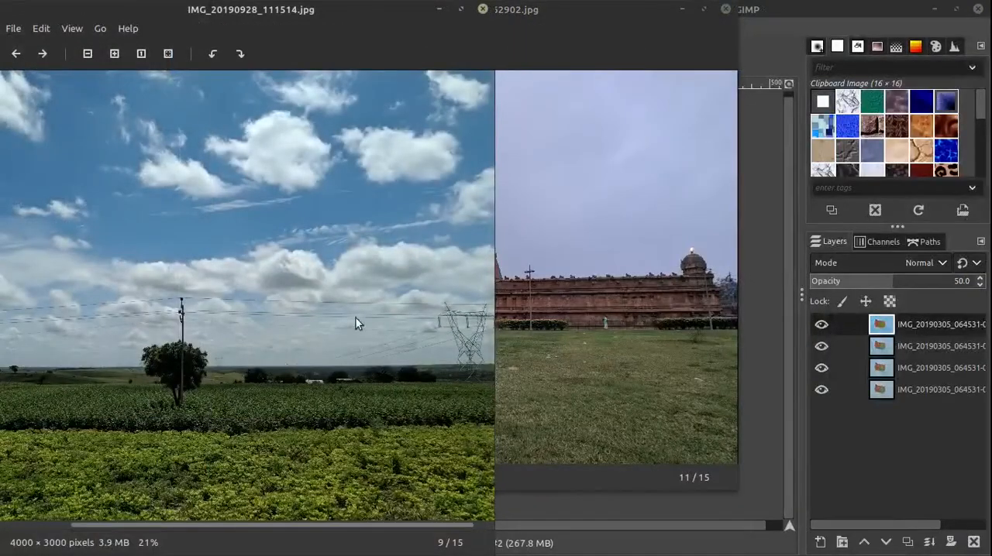
drag(385, 10, 582, 44)
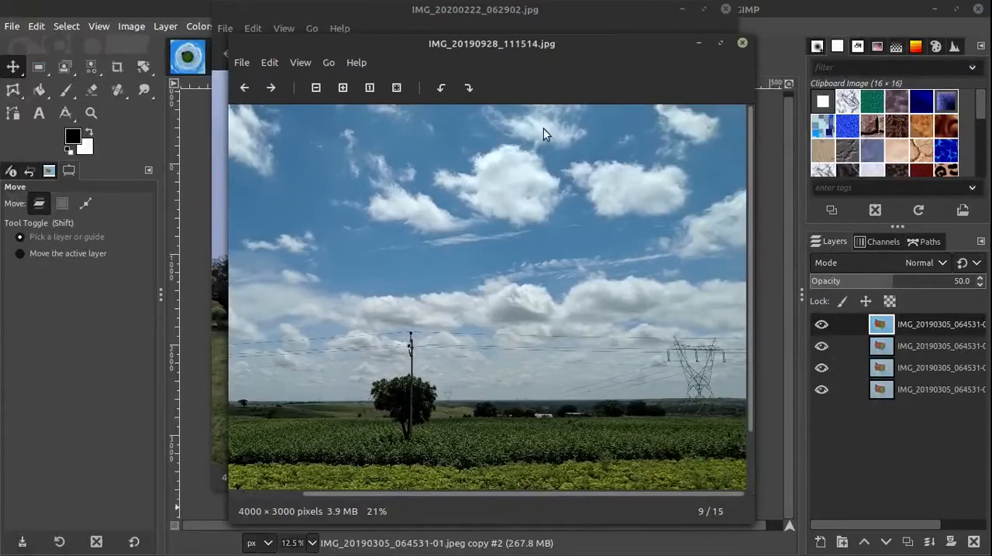
scroll(518, 228, down, 3)
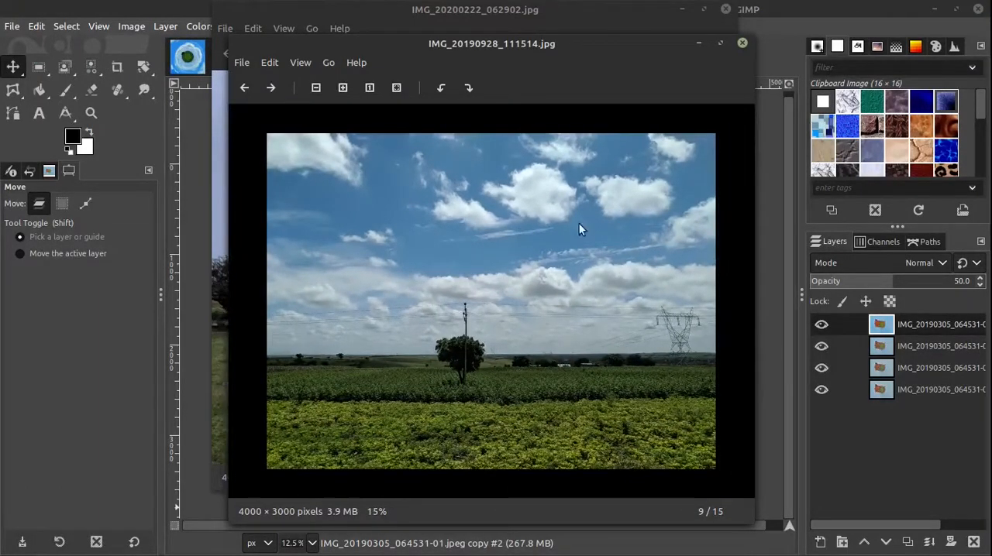
click(742, 44)
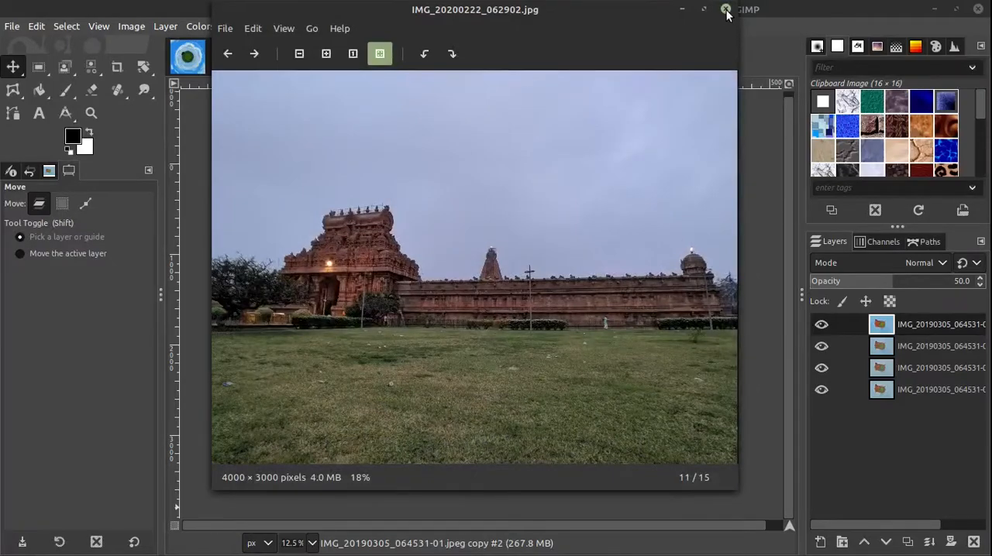
click(726, 11)
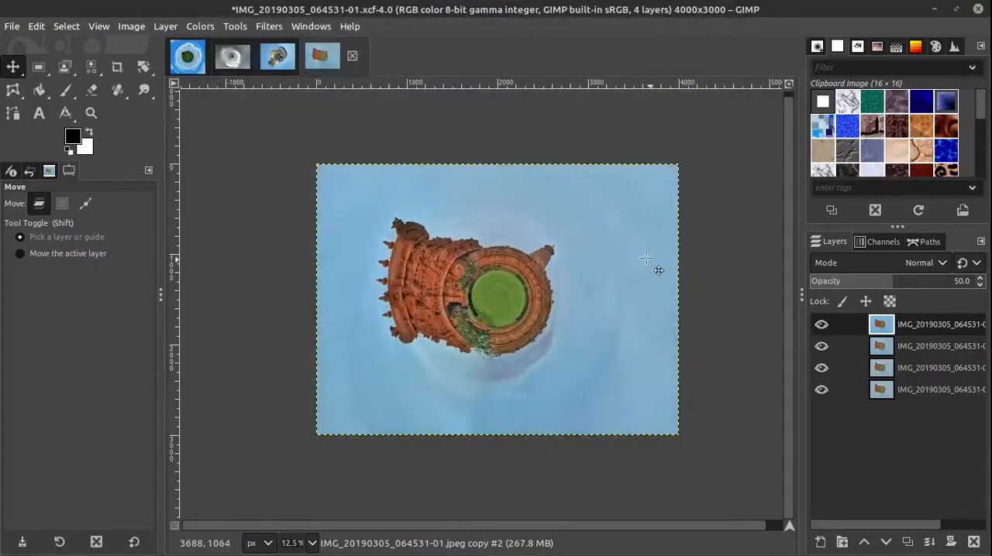
Step: Open 0IMG_20190928_141152.jpg from the All folder in full screen and compare it with the little planet image that follows
mouse_move(232, 549)
click(155, 493)
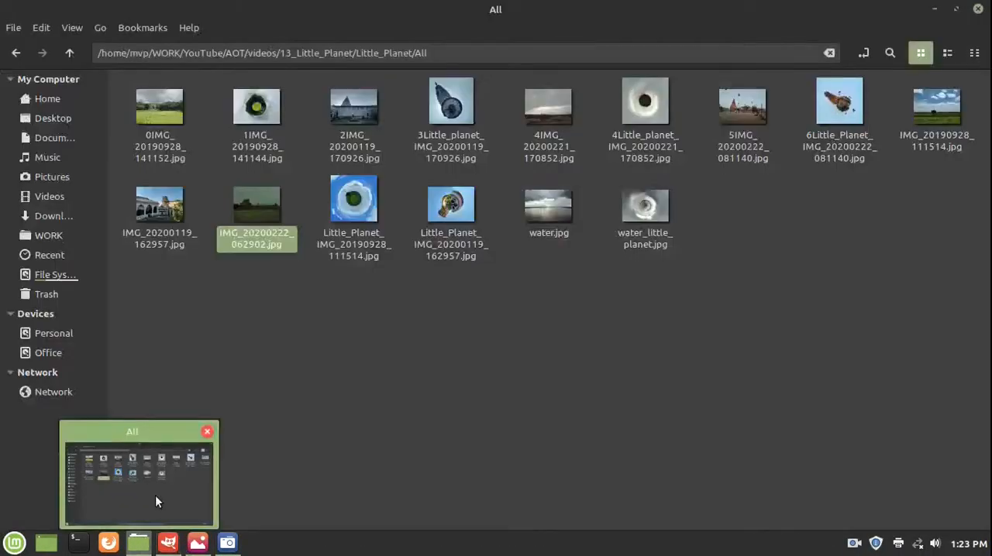
double_click(168, 116)
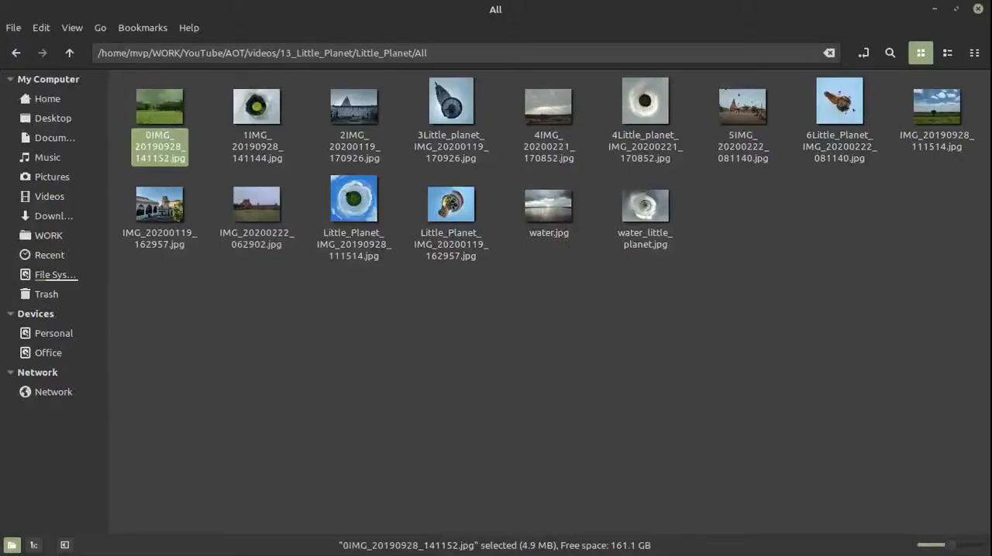
key(F11)
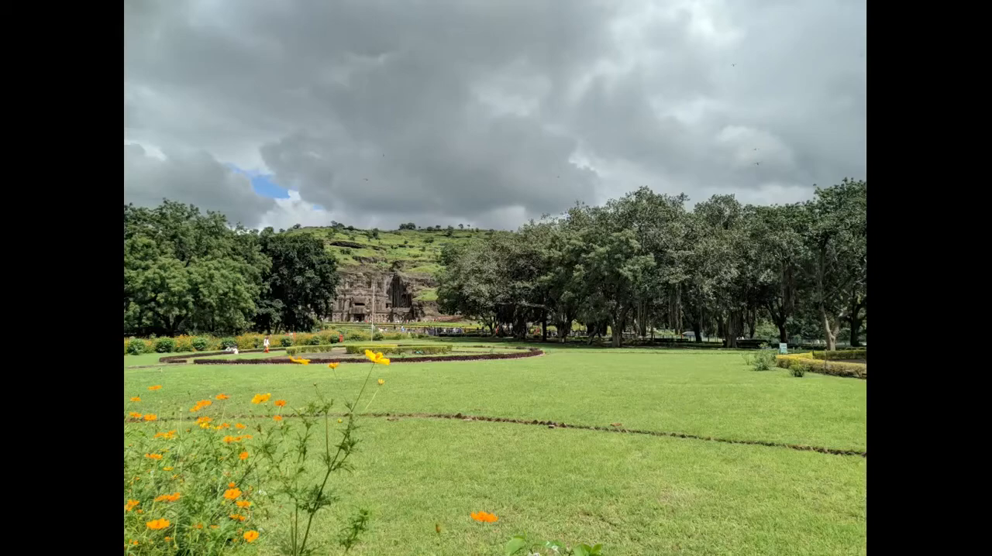
key(Right)
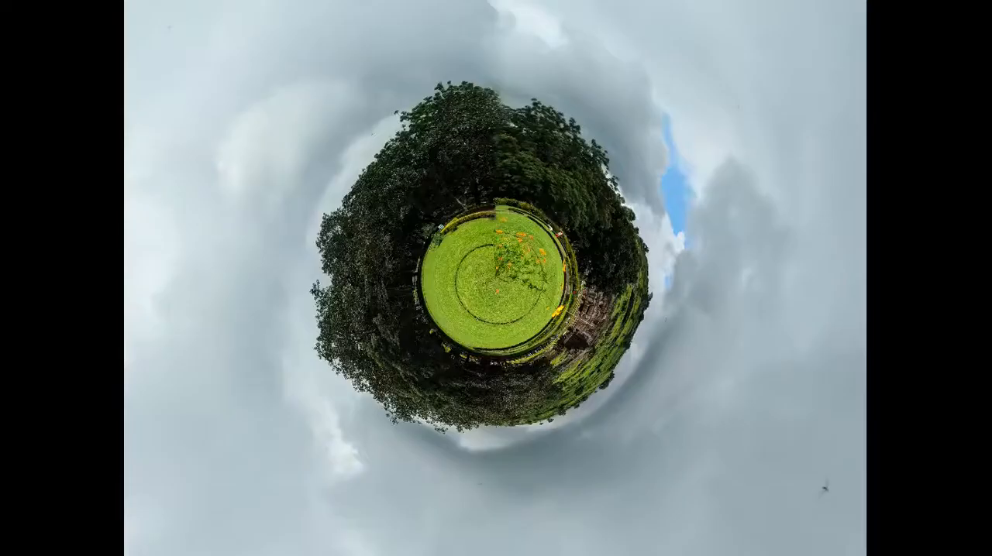